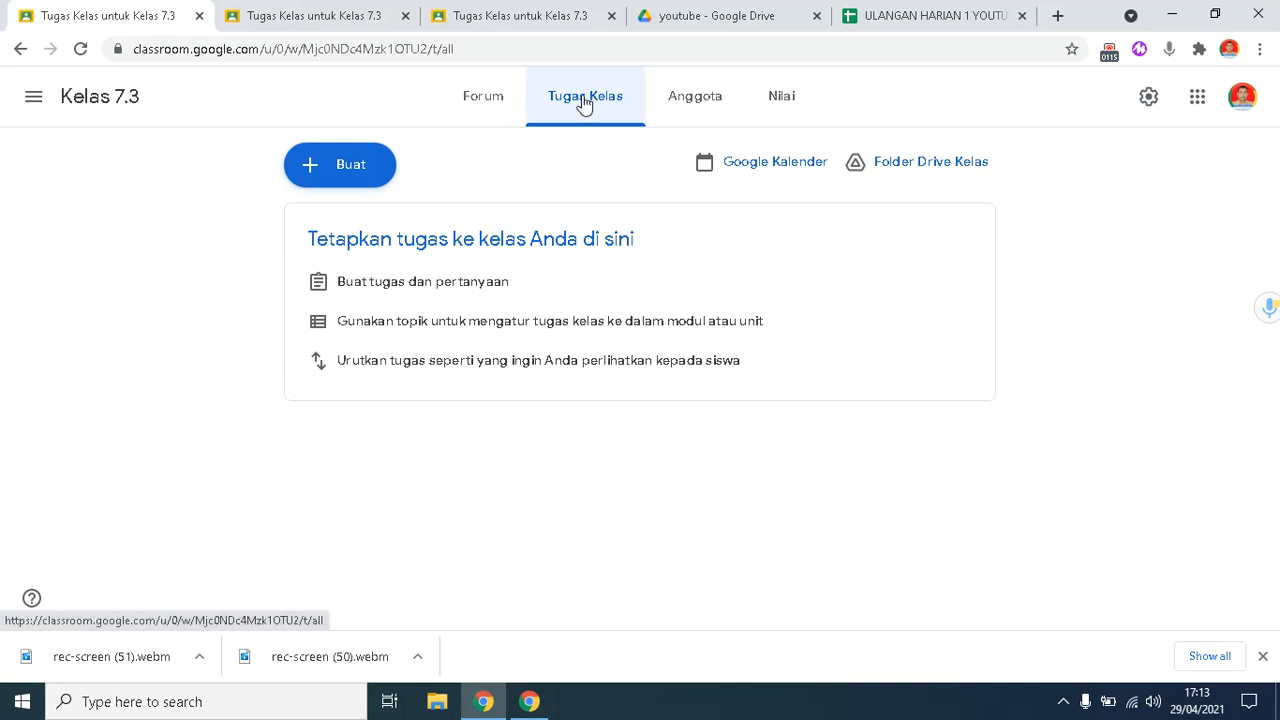
Step: Create a new assignment for Kelas 7.3 and dictate the title "Soal ulangan harian 1" with voice typing
{"action": "left_click", "coordinate": [352, 168]}
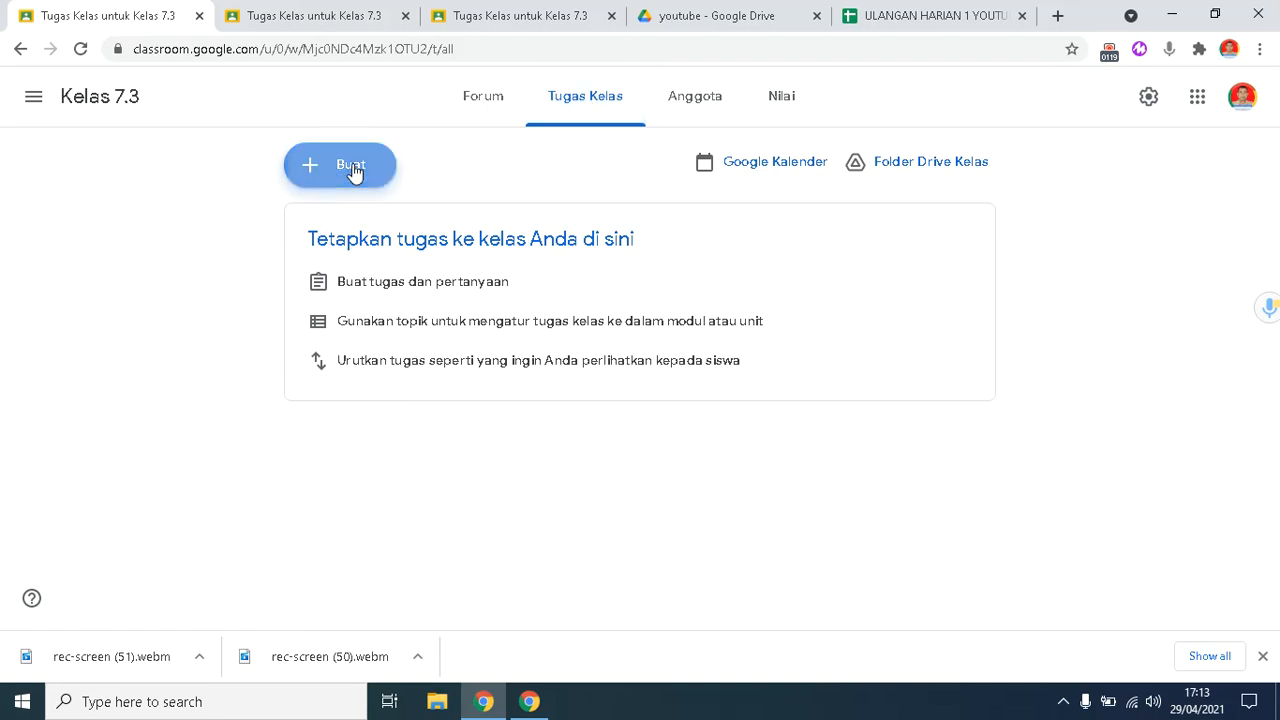
{"action": "left_click", "coordinate": [352, 229]}
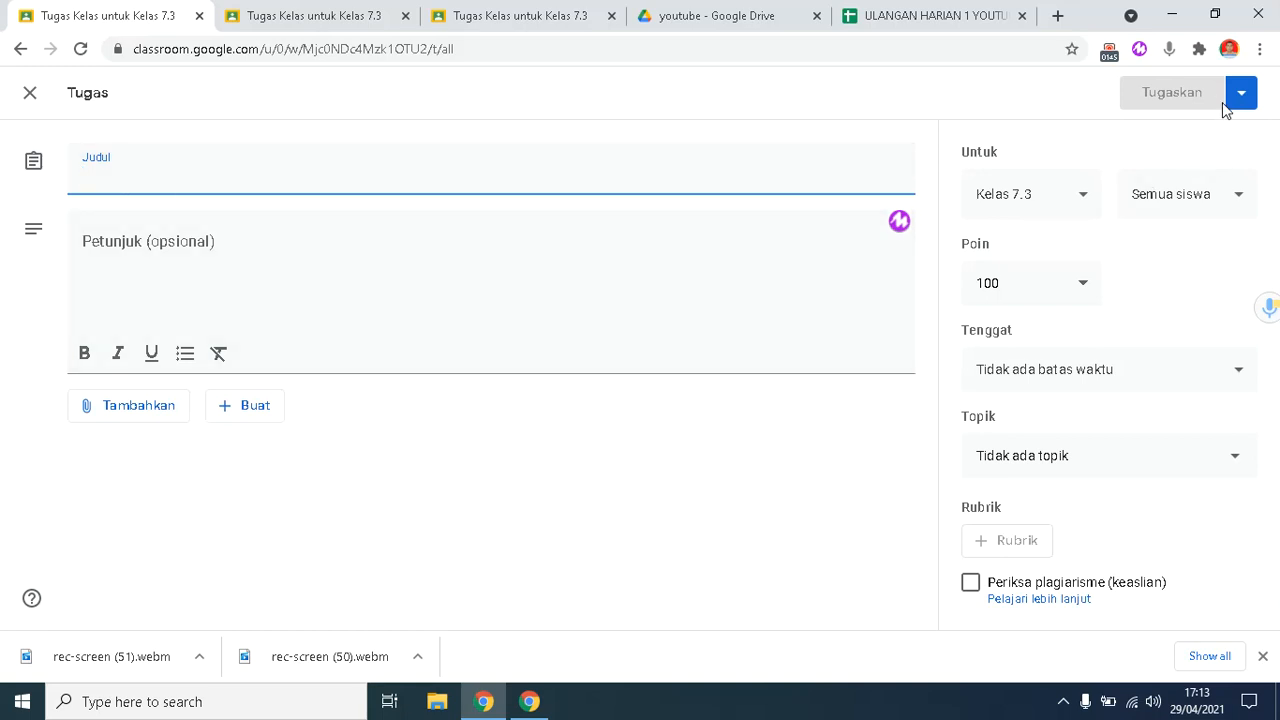
{"action": "left_click", "coordinate": [1199, 49]}
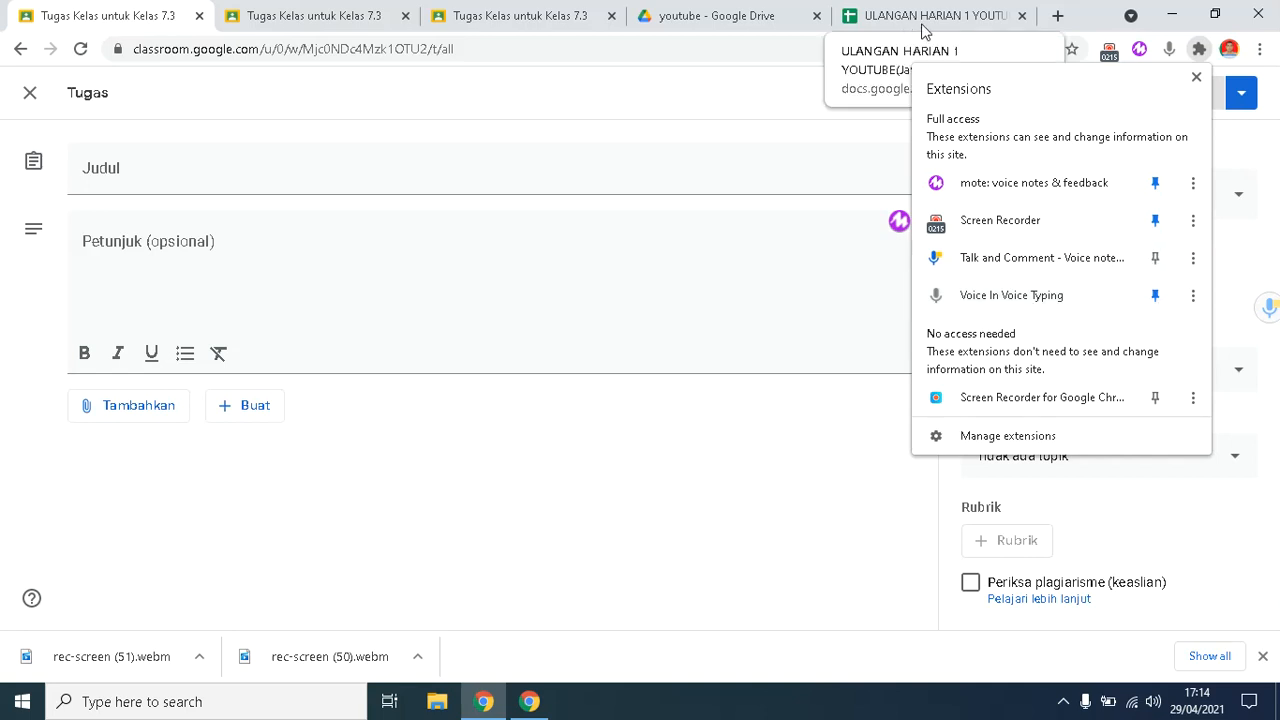
{"action": "left_click", "coordinate": [971, 50]}
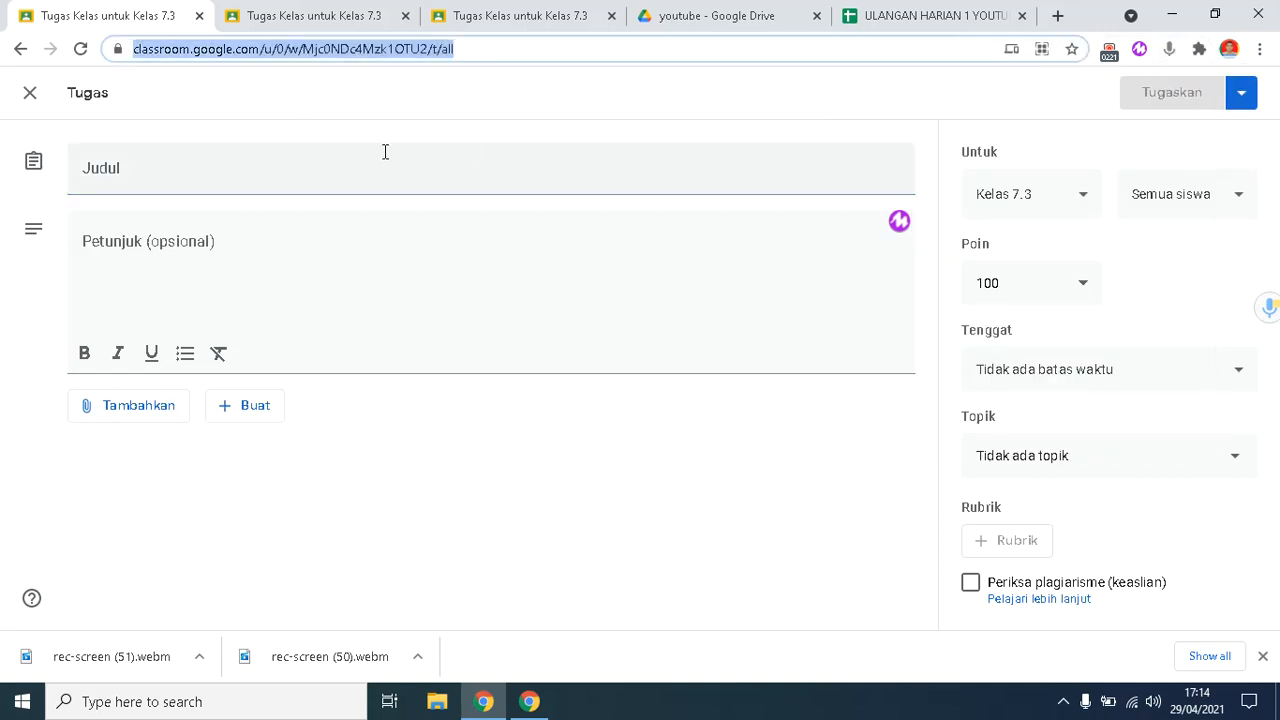
{"action": "left_click", "coordinate": [137, 179]}
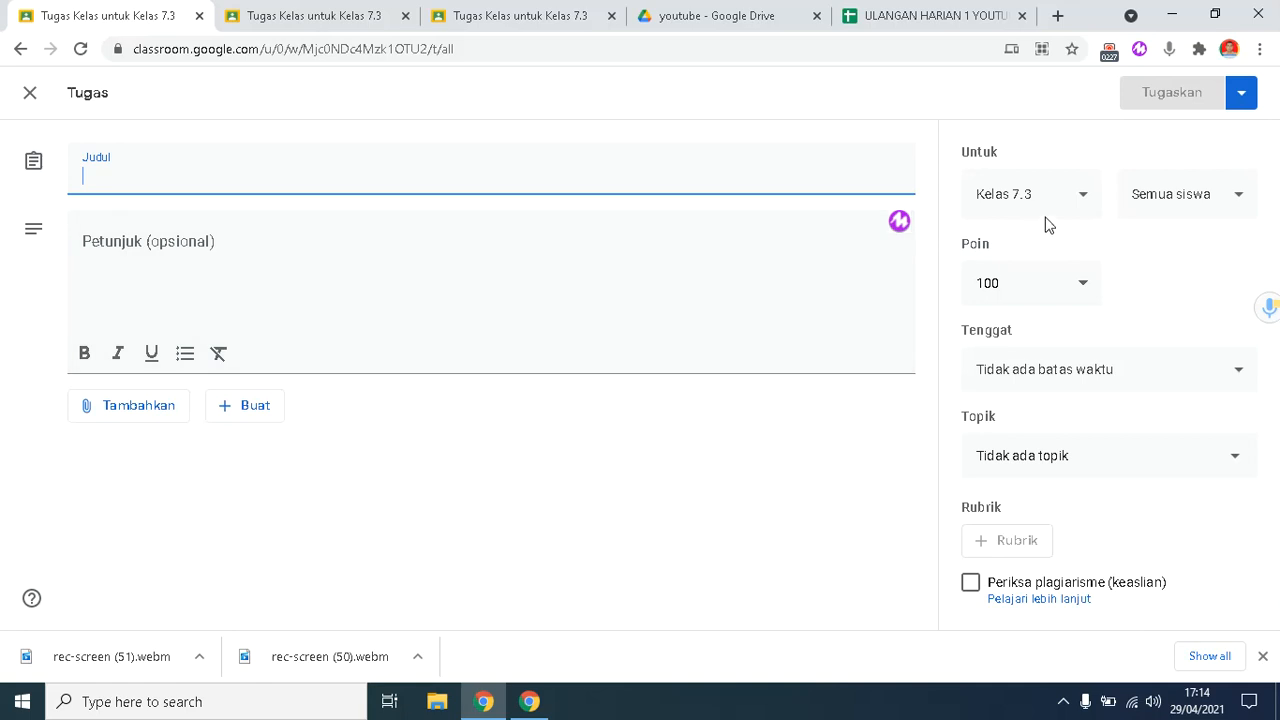
{"action": "left_click", "coordinate": [1170, 50]}
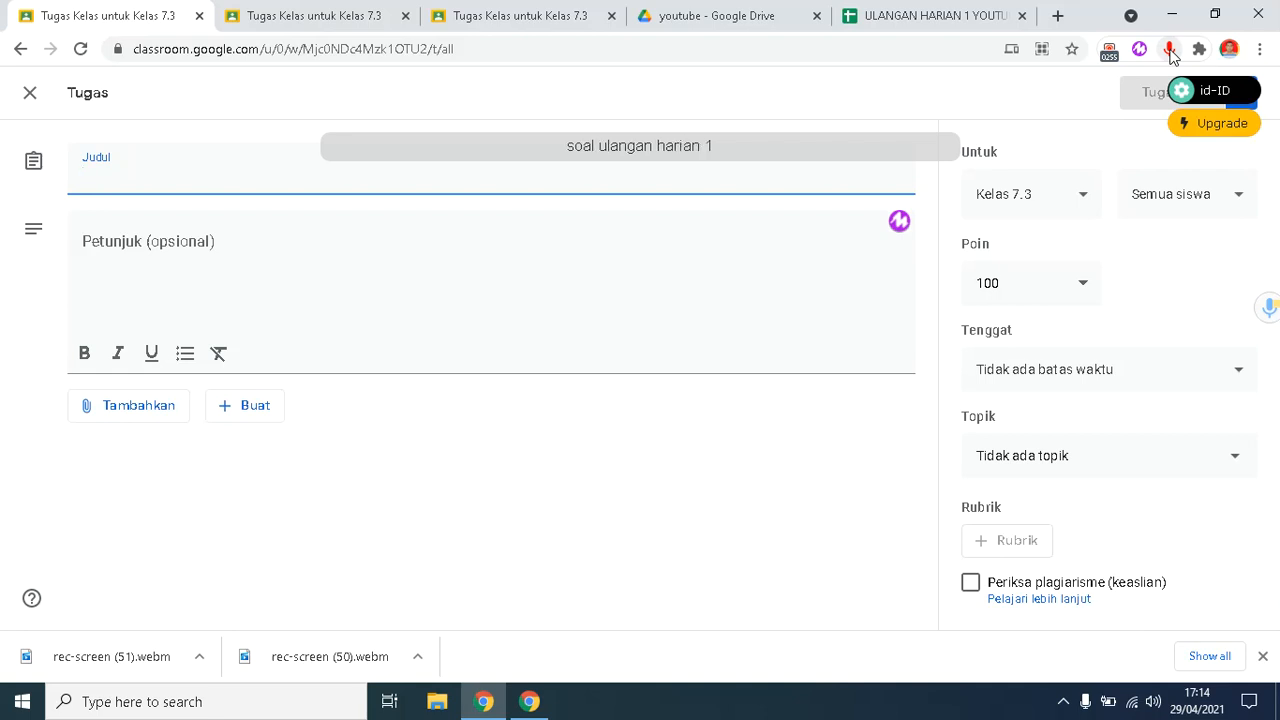
{"action": "left_click", "coordinate": [1171, 50]}
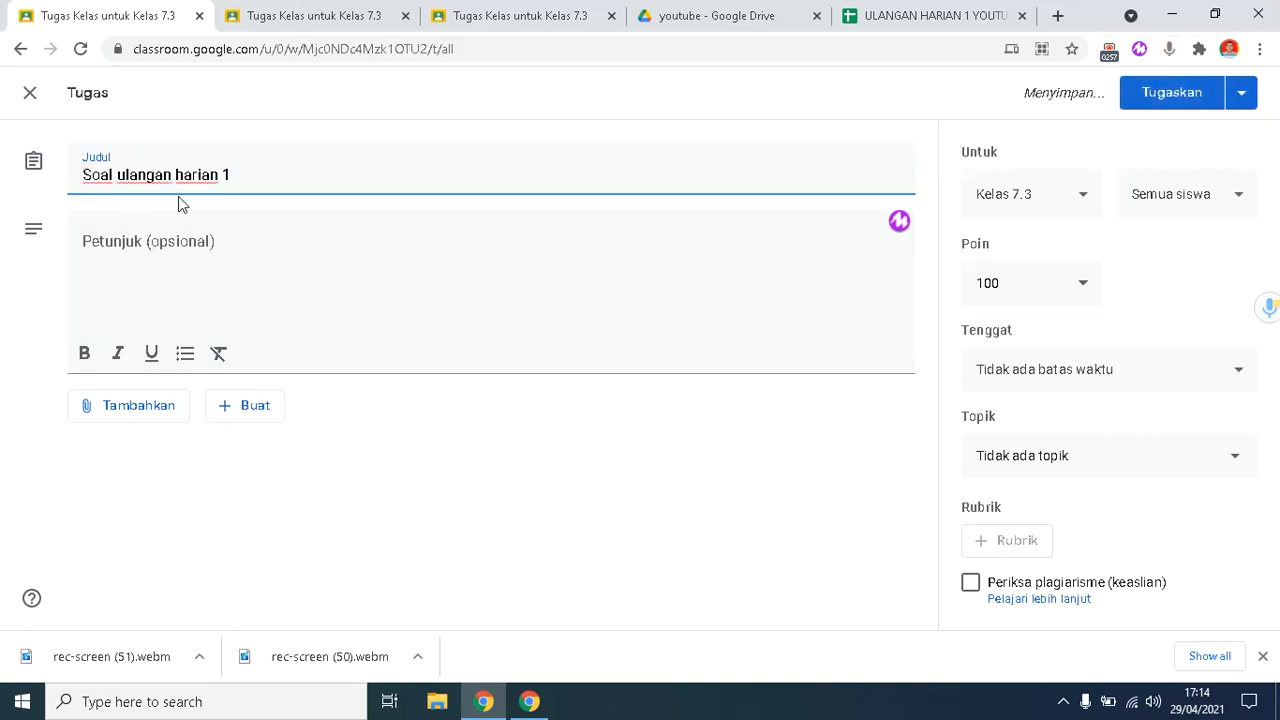
Step: Dictate the assignment instructions "Silakan kerjakan ulangan dibawah ini" with voice typing
{"action": "left_click", "coordinate": [154, 254]}
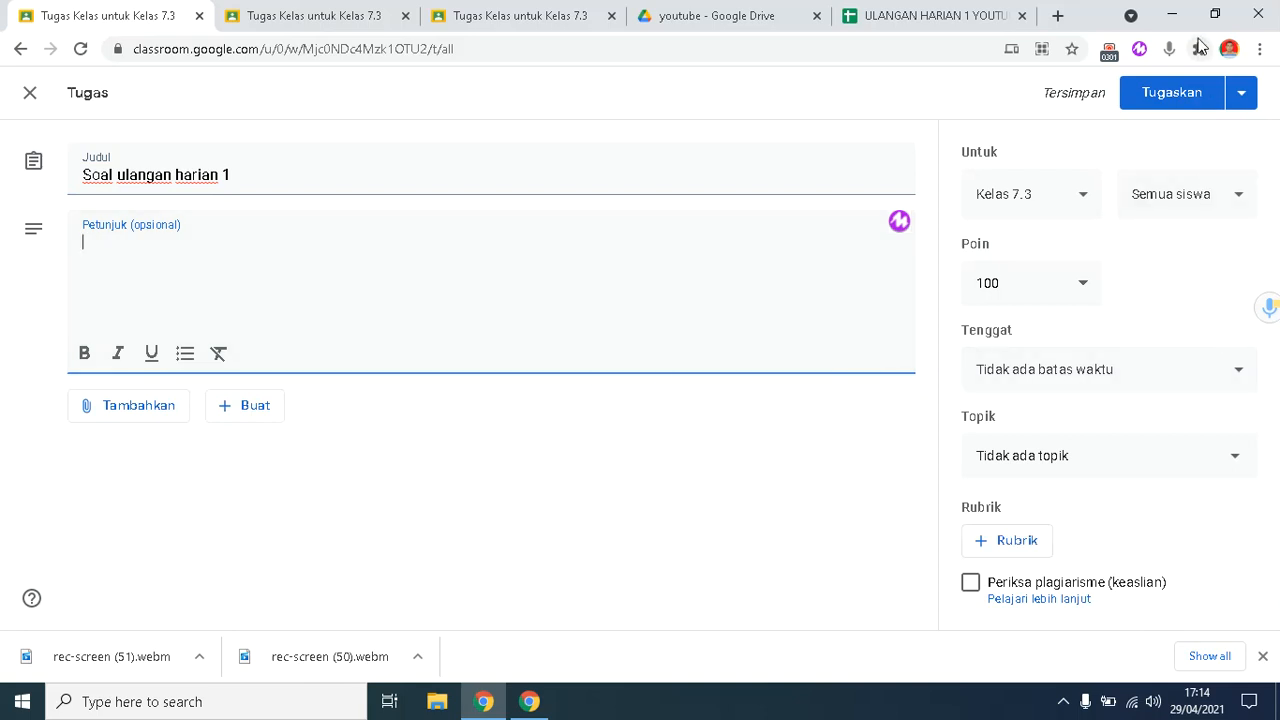
{"action": "left_click", "coordinate": [1170, 50]}
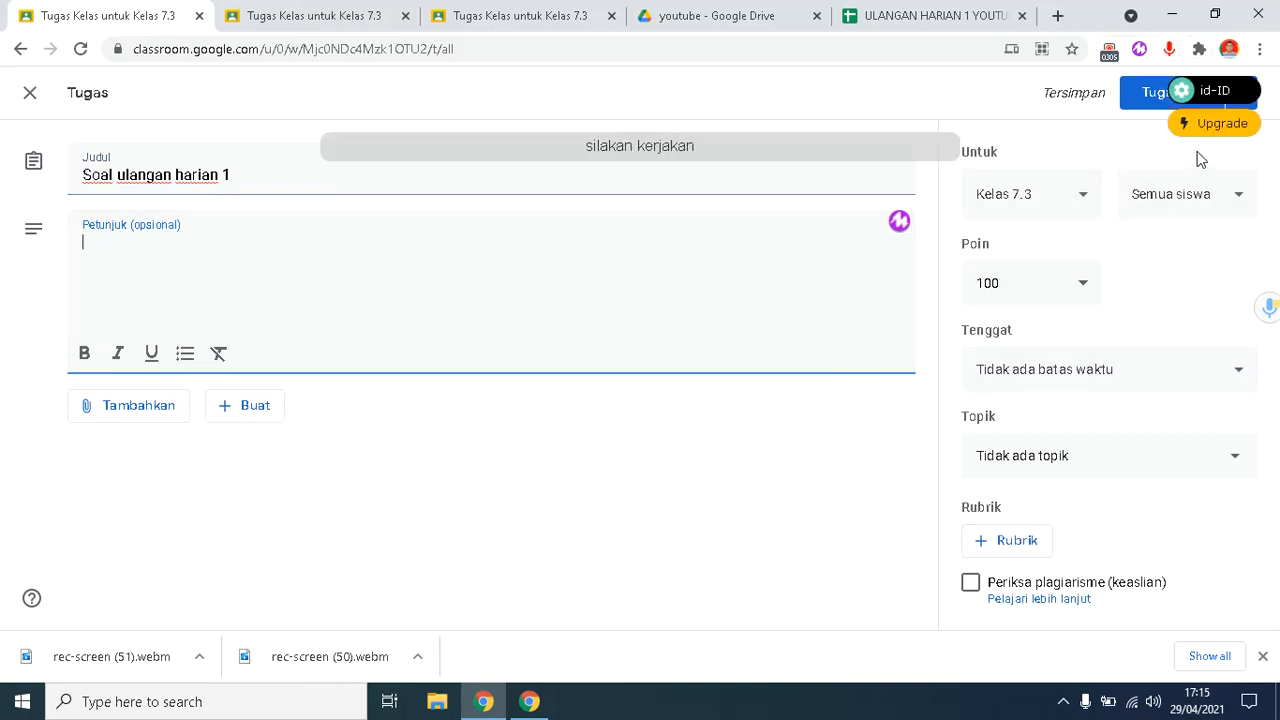
{"action": "left_click", "coordinate": [1170, 50]}
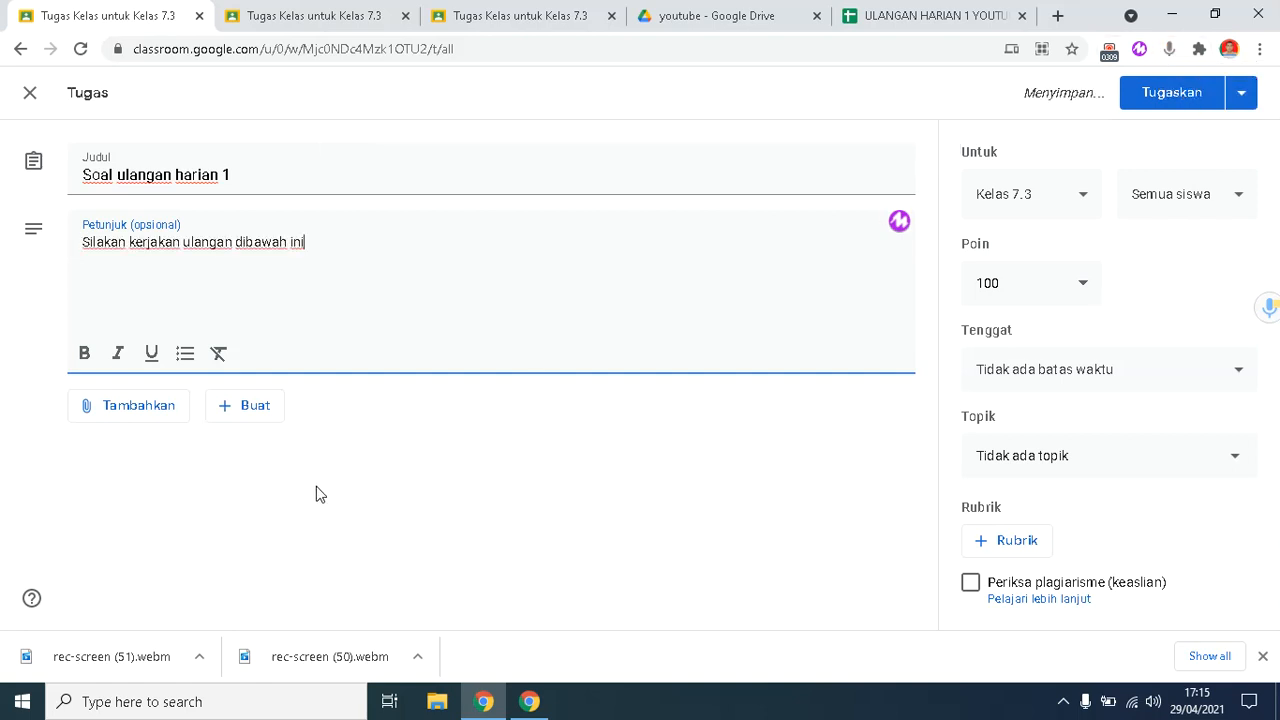
{"action": "left_click", "coordinate": [245, 410]}
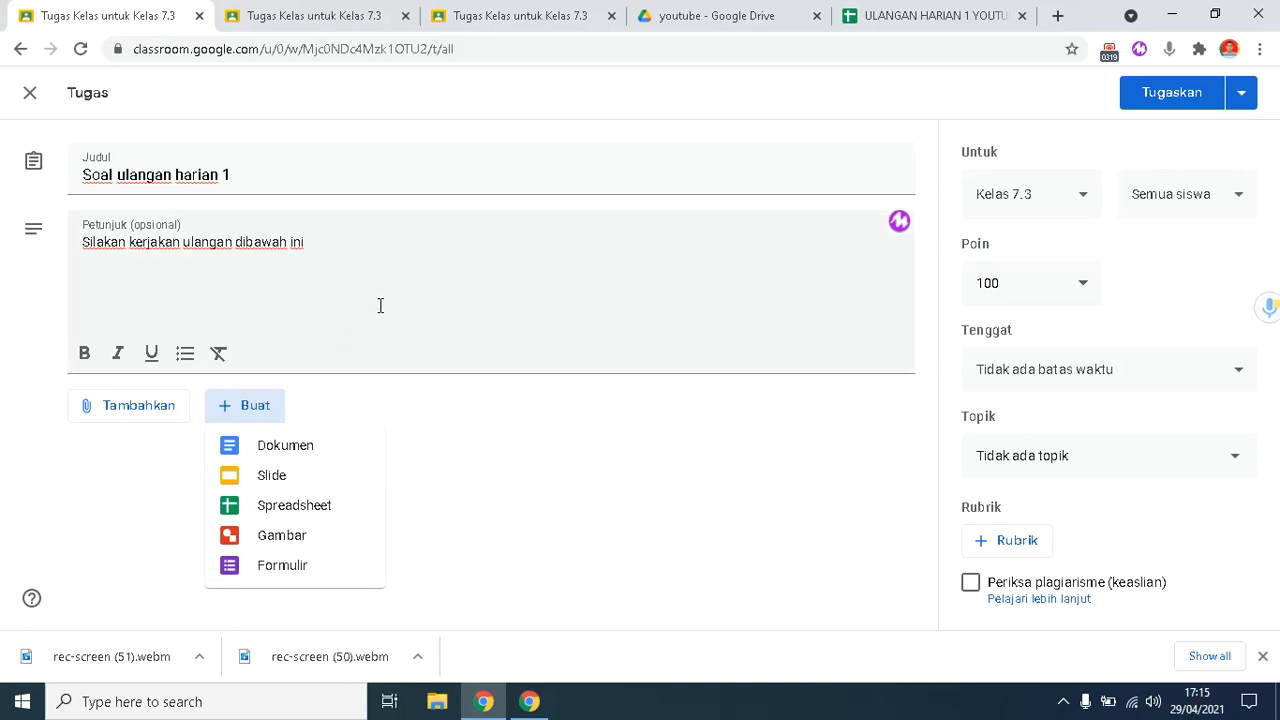
{"action": "left_click", "coordinate": [236, 293]}
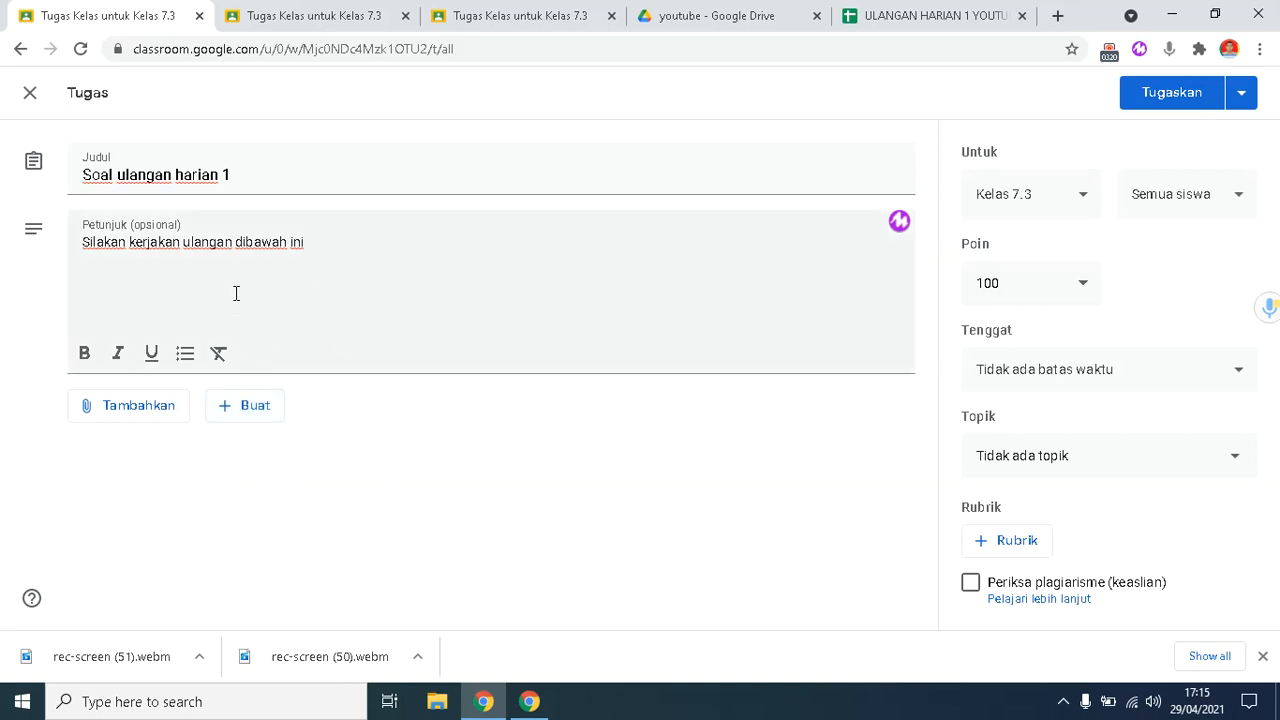
{"action": "left_click", "coordinate": [107, 417]}
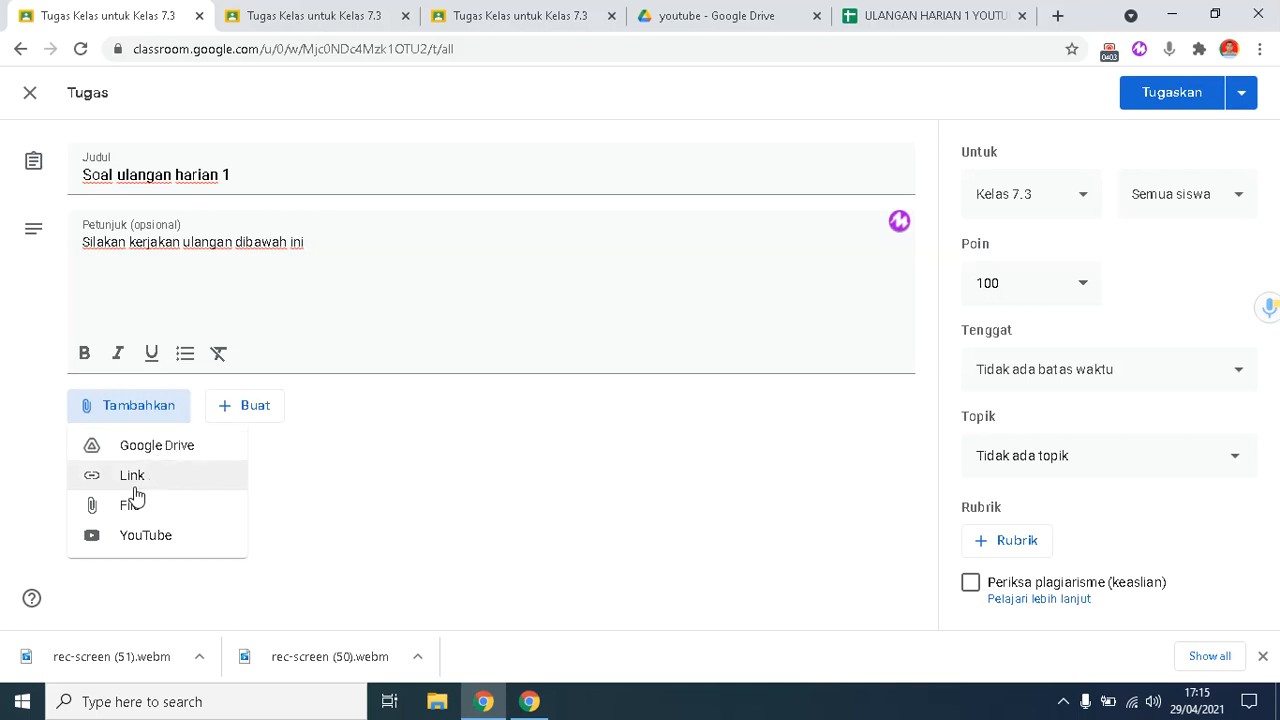
{"action": "left_click", "coordinate": [130, 476]}
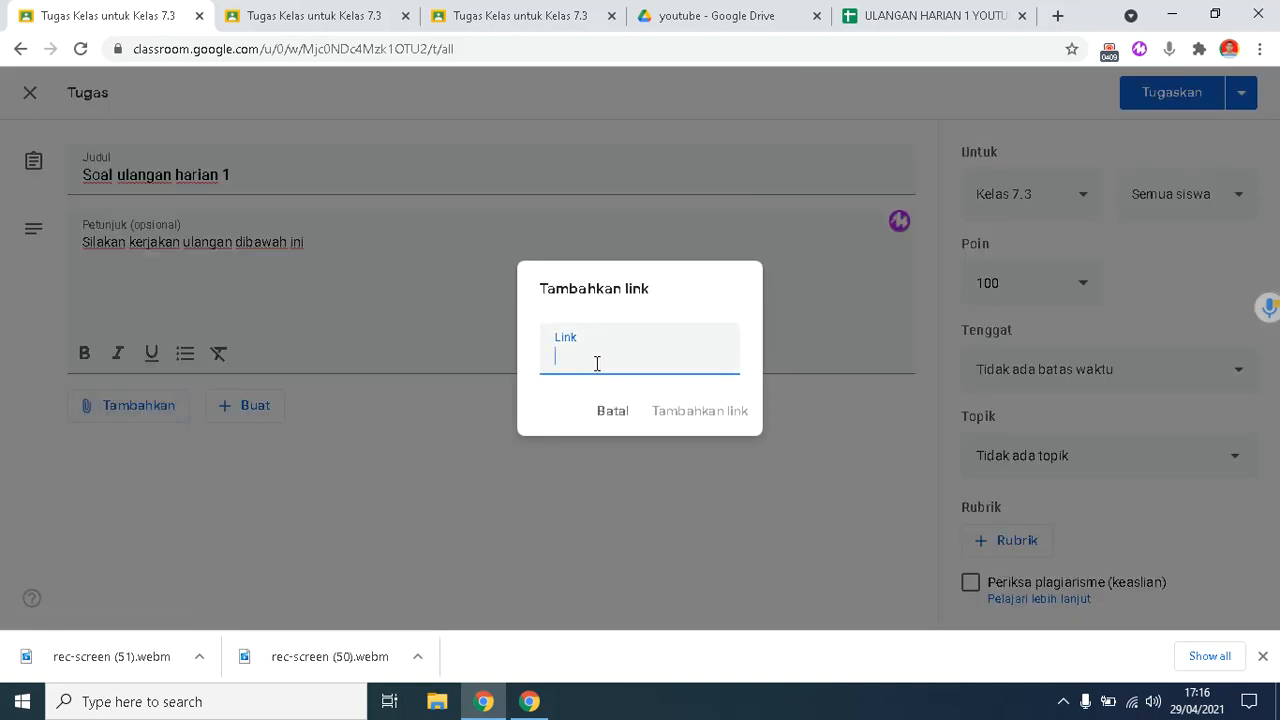
{"action": "left_click", "coordinate": [609, 413]}
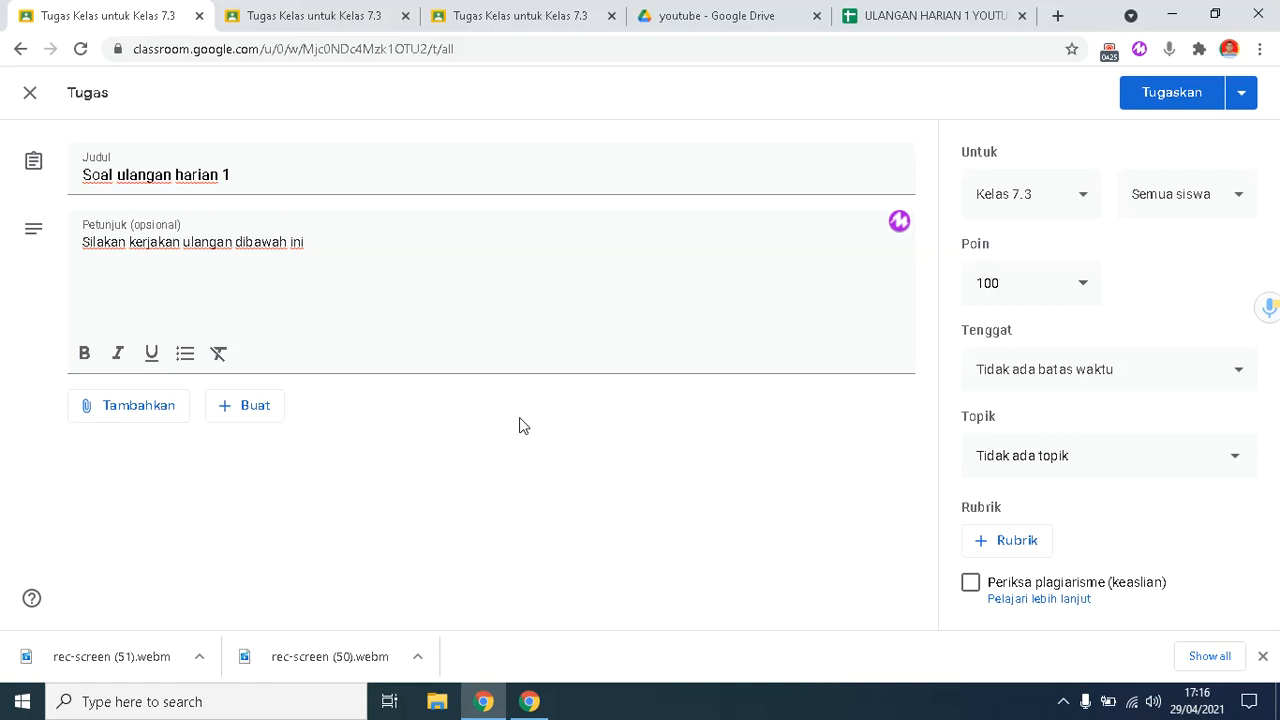
Step: Attach the ULANGAN HARIAN 1 Google Form from Google Drive to the assignment
{"action": "left_click", "coordinate": [148, 415]}
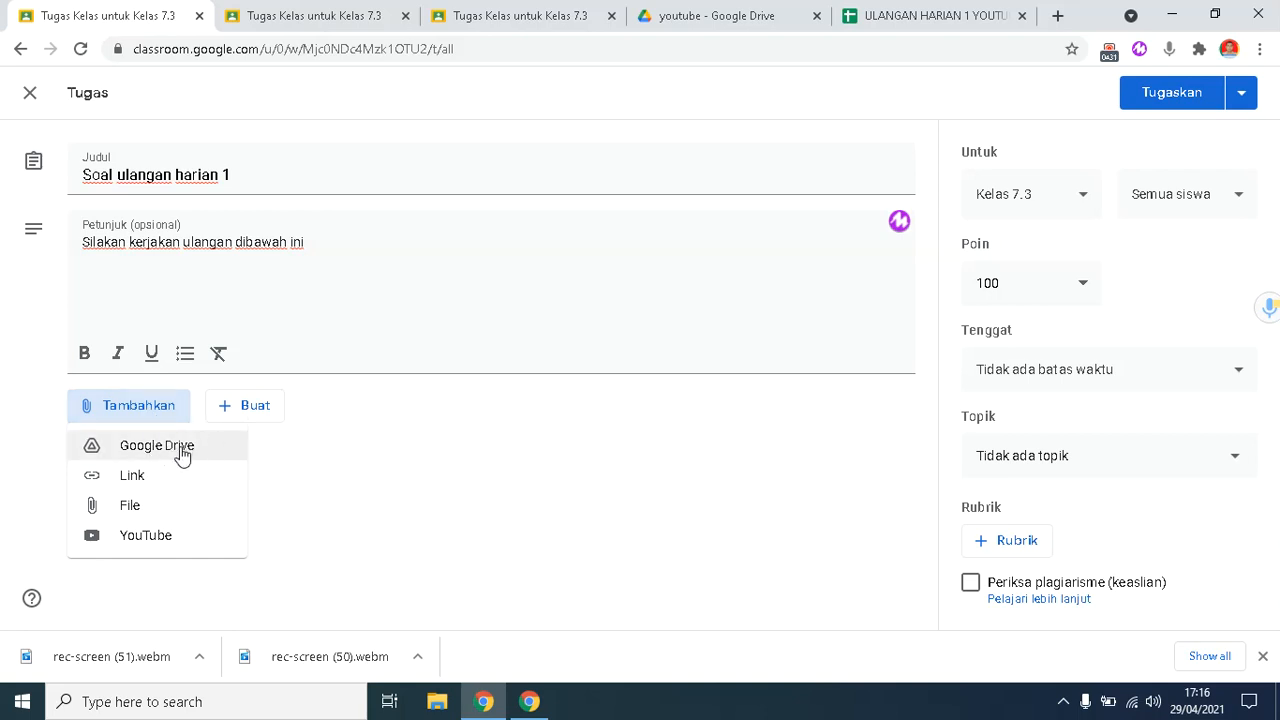
{"action": "left_click", "coordinate": [177, 452]}
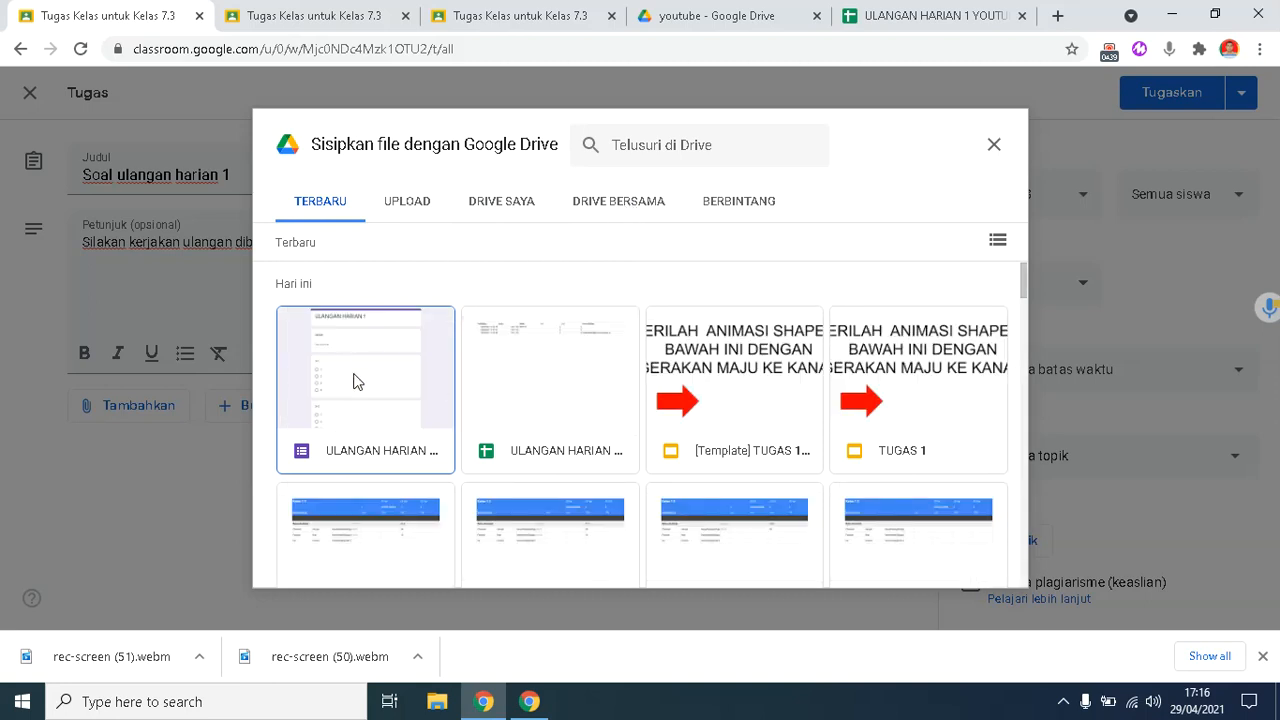
{"action": "left_click", "coordinate": [365, 378]}
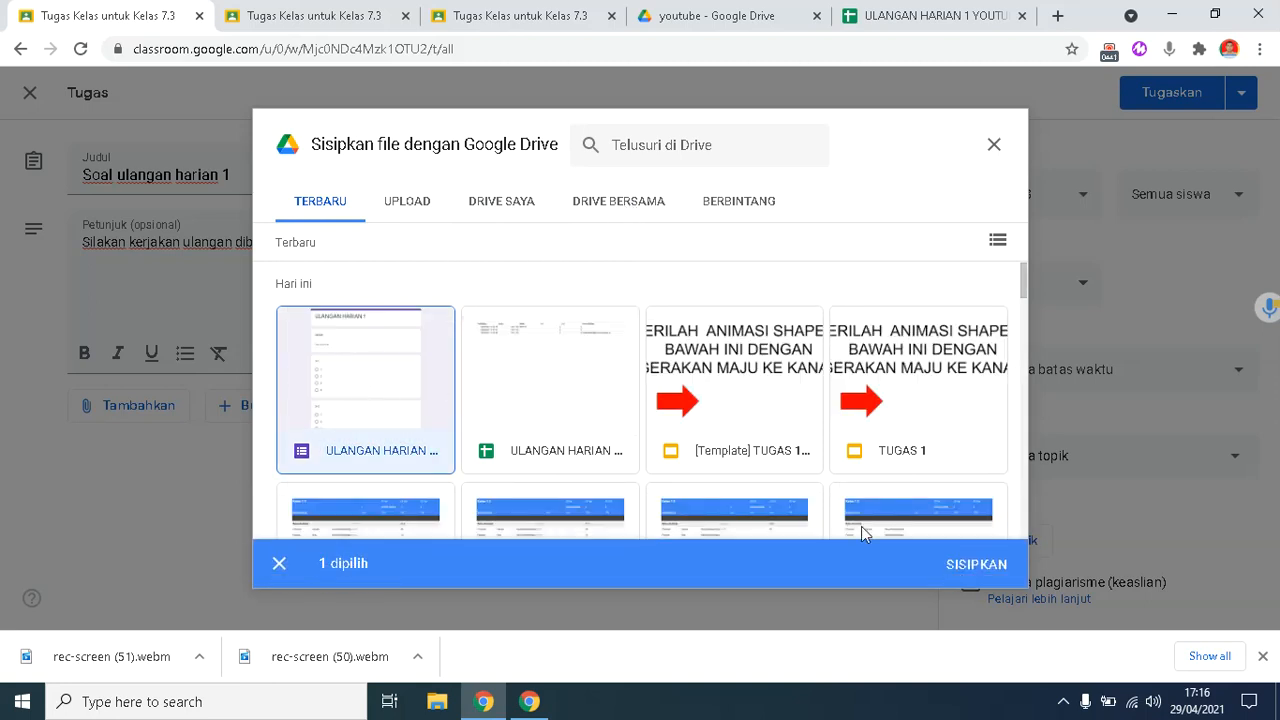
{"action": "left_click", "coordinate": [970, 566]}
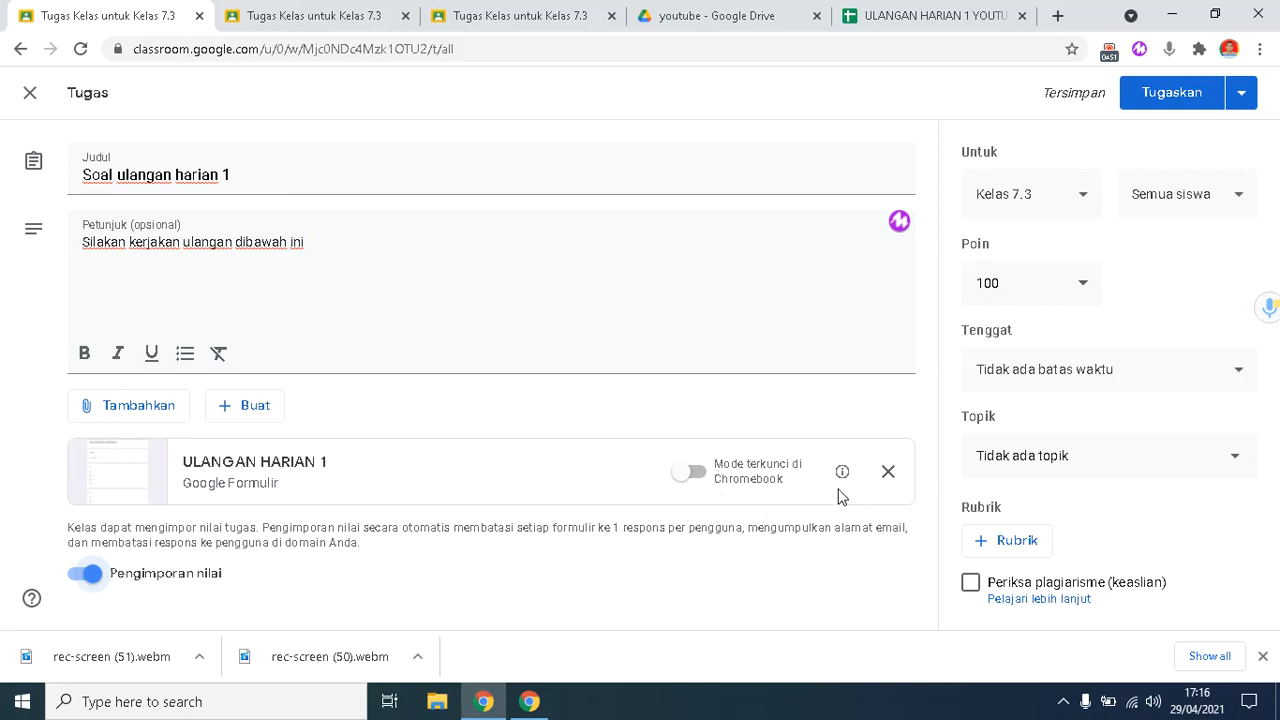
{"action": "mouse_move", "coordinate": [842, 477]}
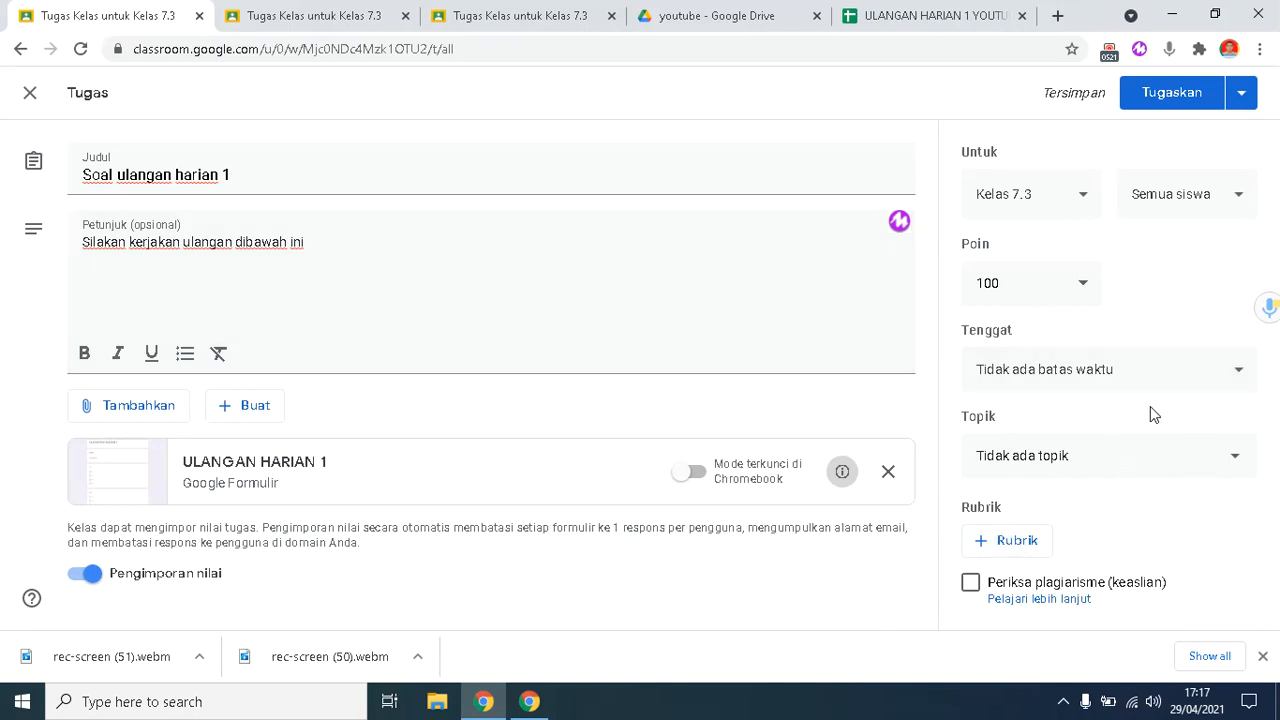
Step: Set the assignment's due date to 30 Apr 2021 and the due time to 10.00
{"action": "left_click", "coordinate": [1237, 375]}
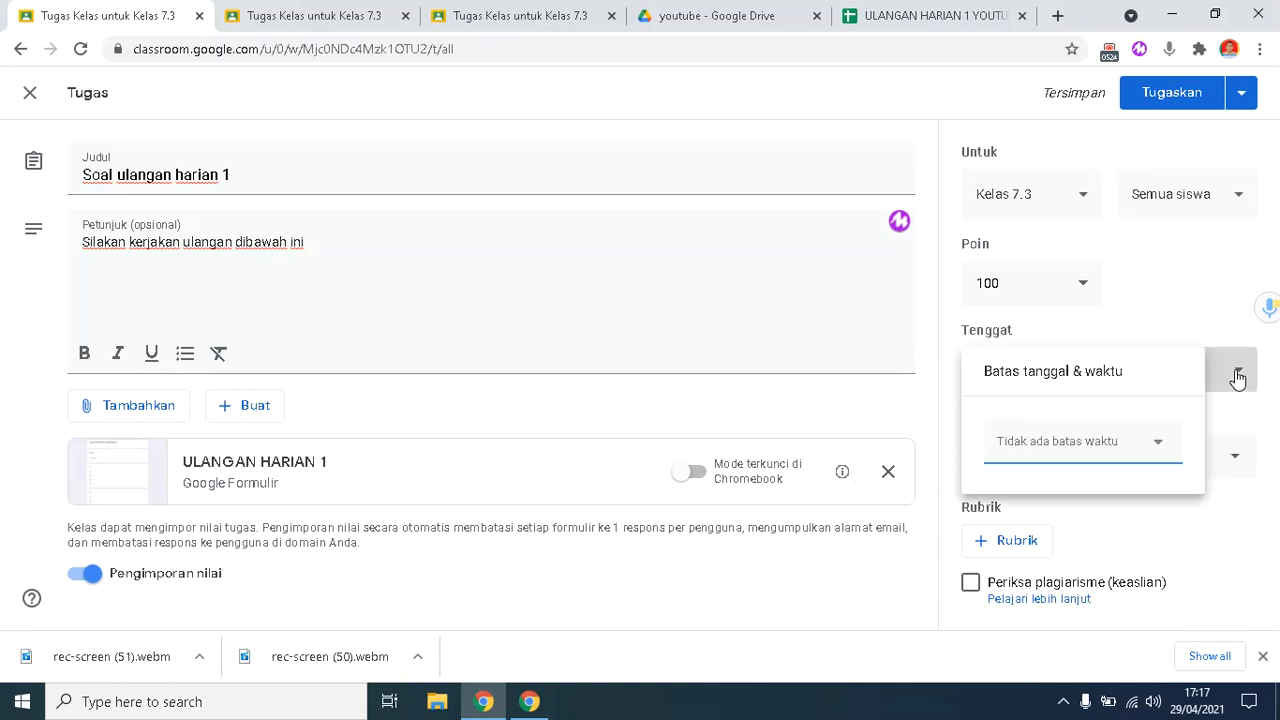
{"action": "left_click", "coordinate": [1159, 447]}
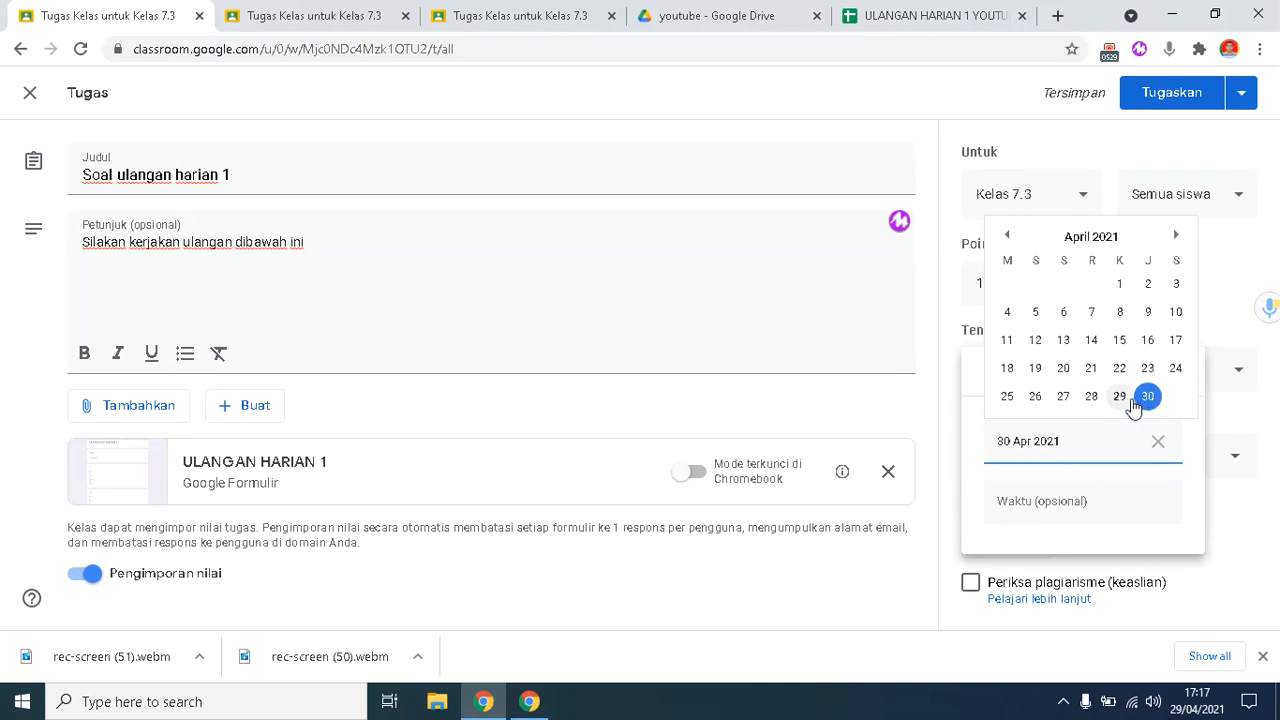
{"action": "left_click", "coordinate": [1148, 396]}
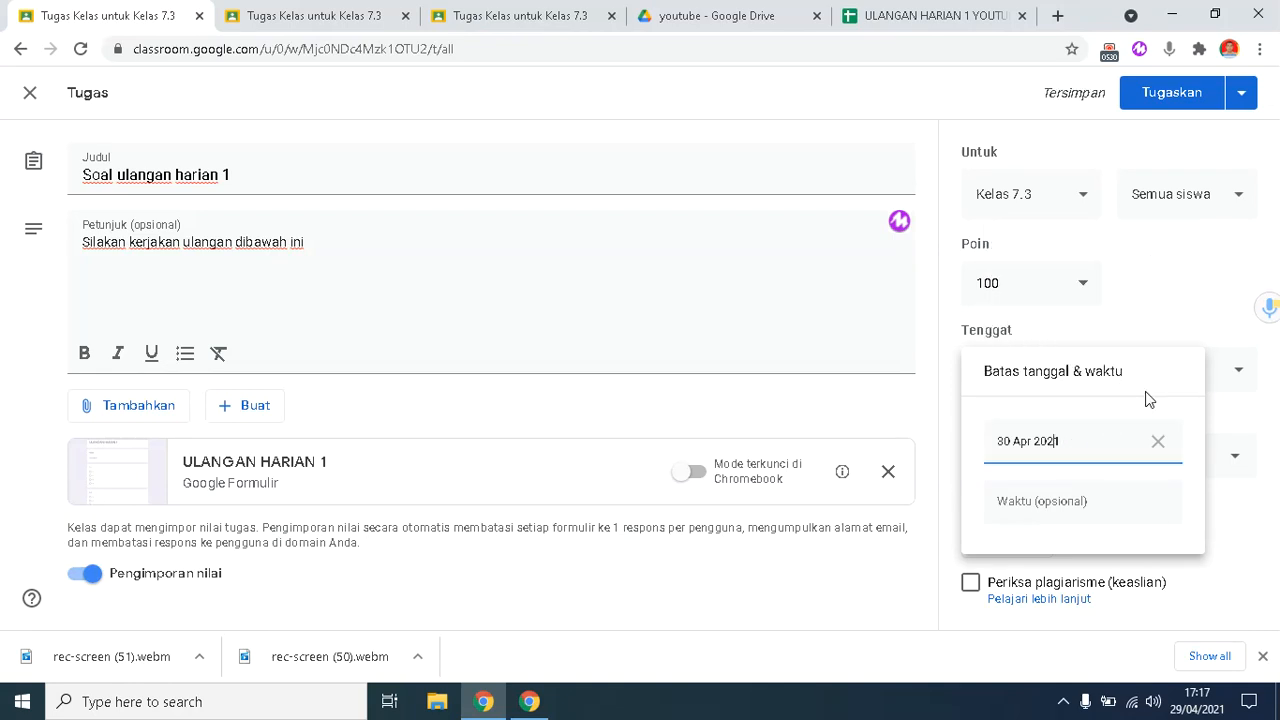
{"action": "left_click", "coordinate": [1037, 500]}
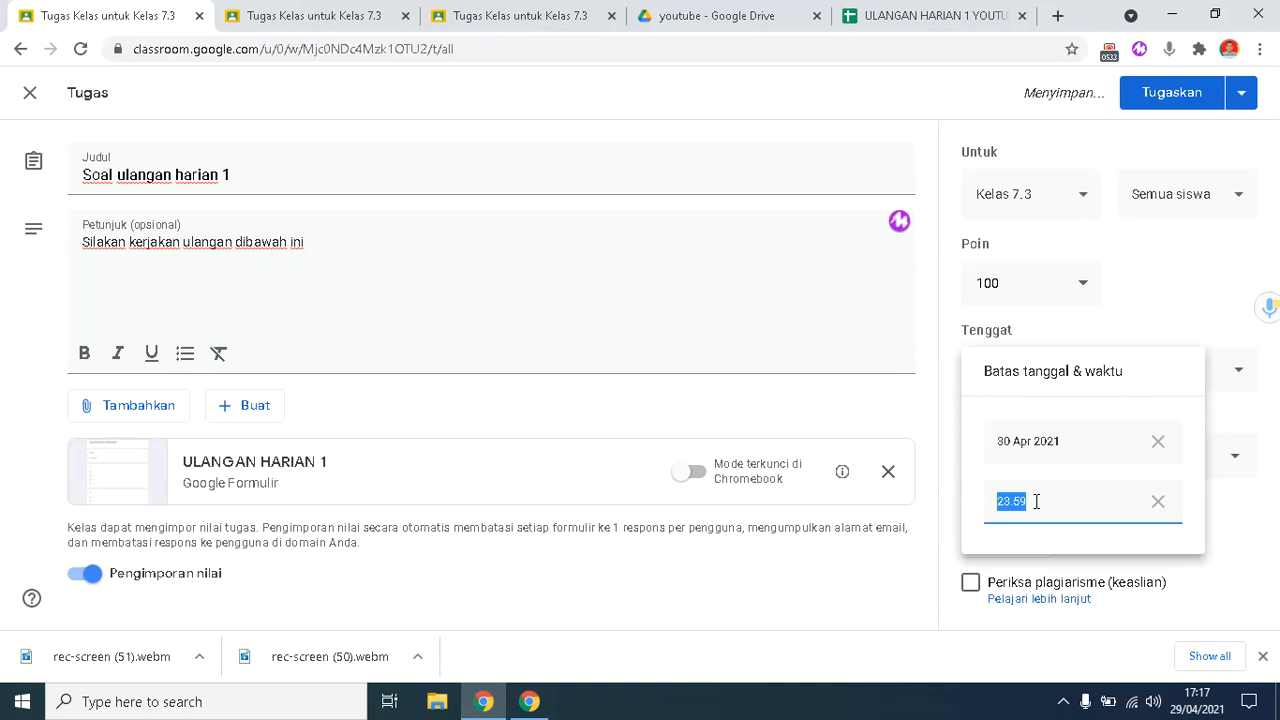
{"action": "type", "text": "10.00"}
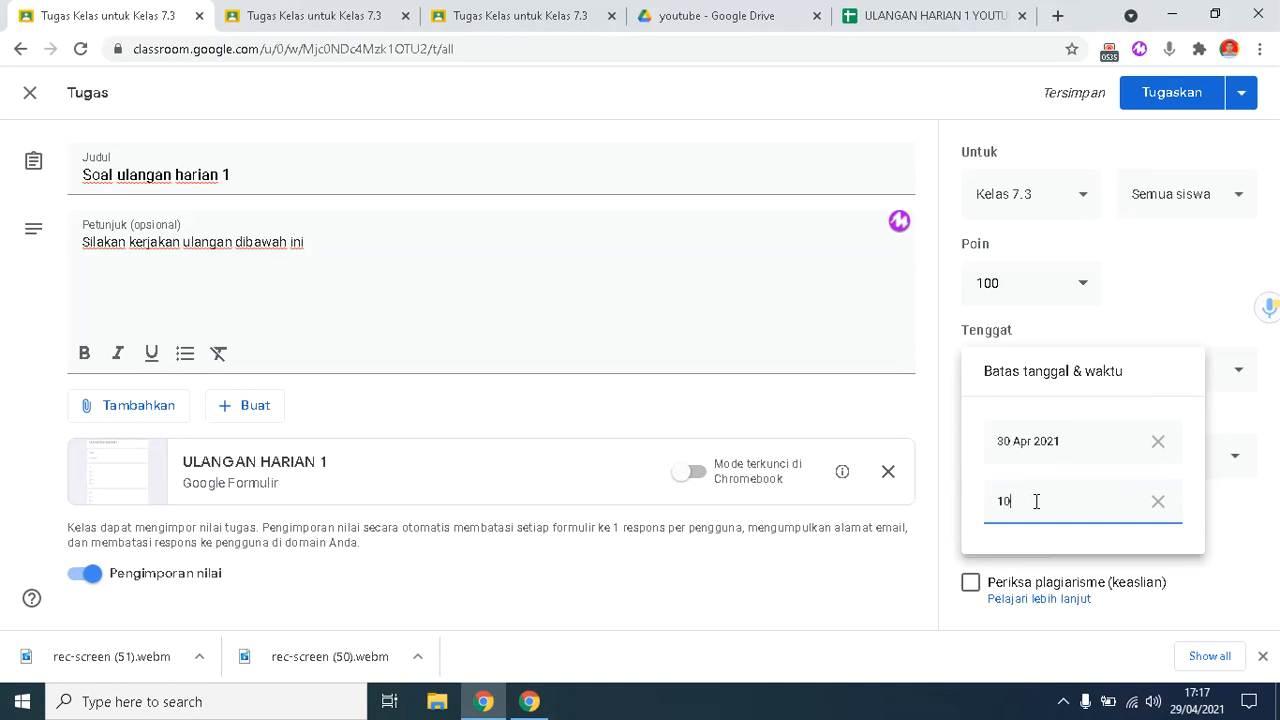
{"action": "left_click", "coordinate": [1135, 310]}
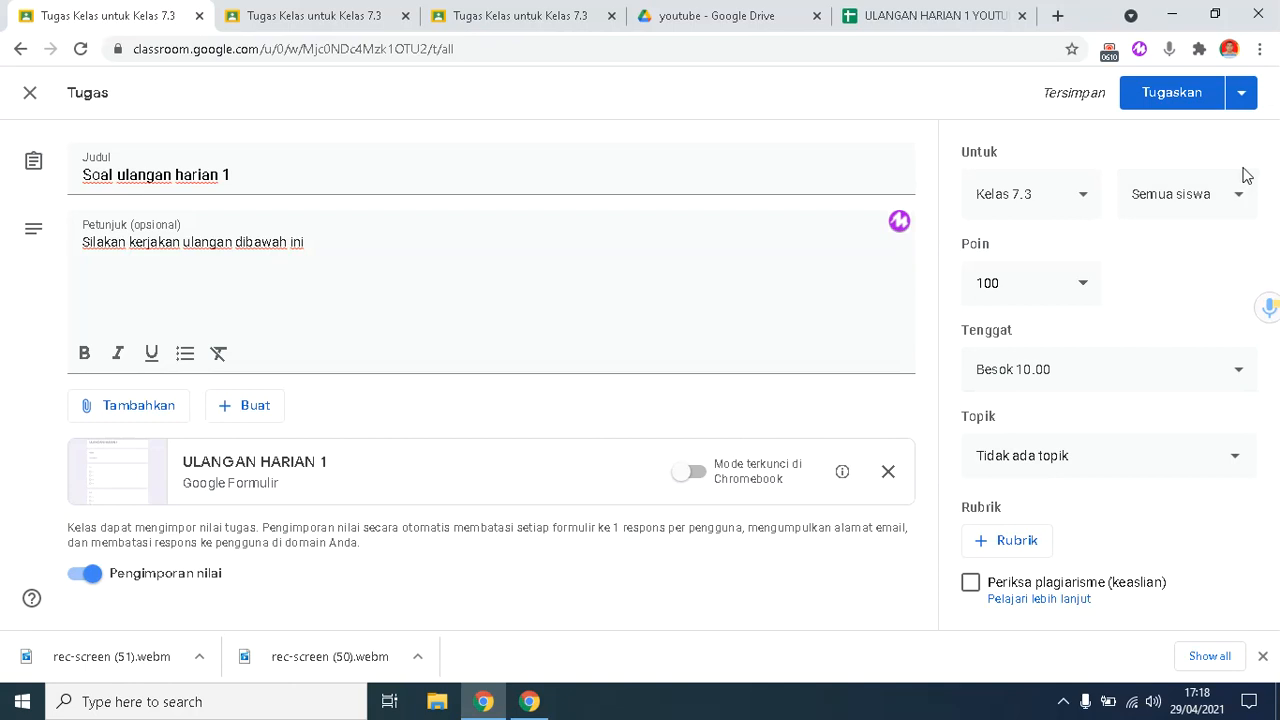
Step: Review the publishing options and assign "Soal ulangan harian 1" to the class immediately
{"action": "left_click", "coordinate": [1243, 100]}
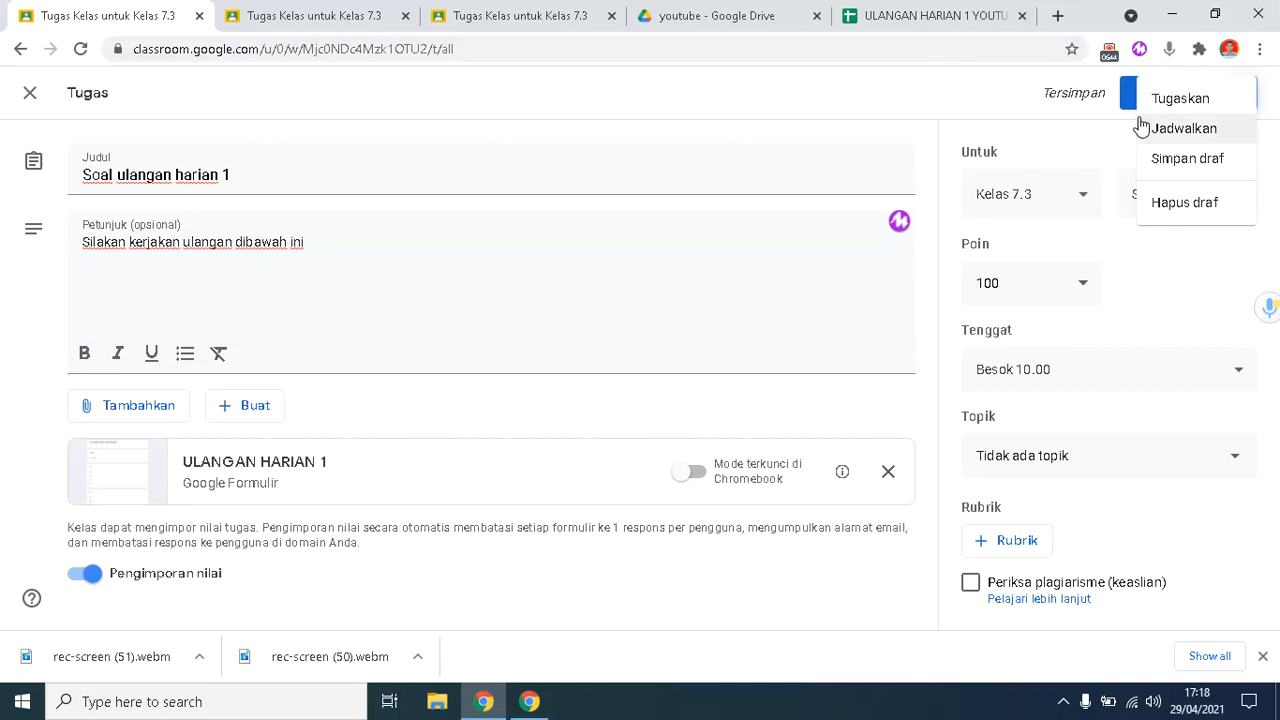
{"action": "left_click", "coordinate": [902, 104]}
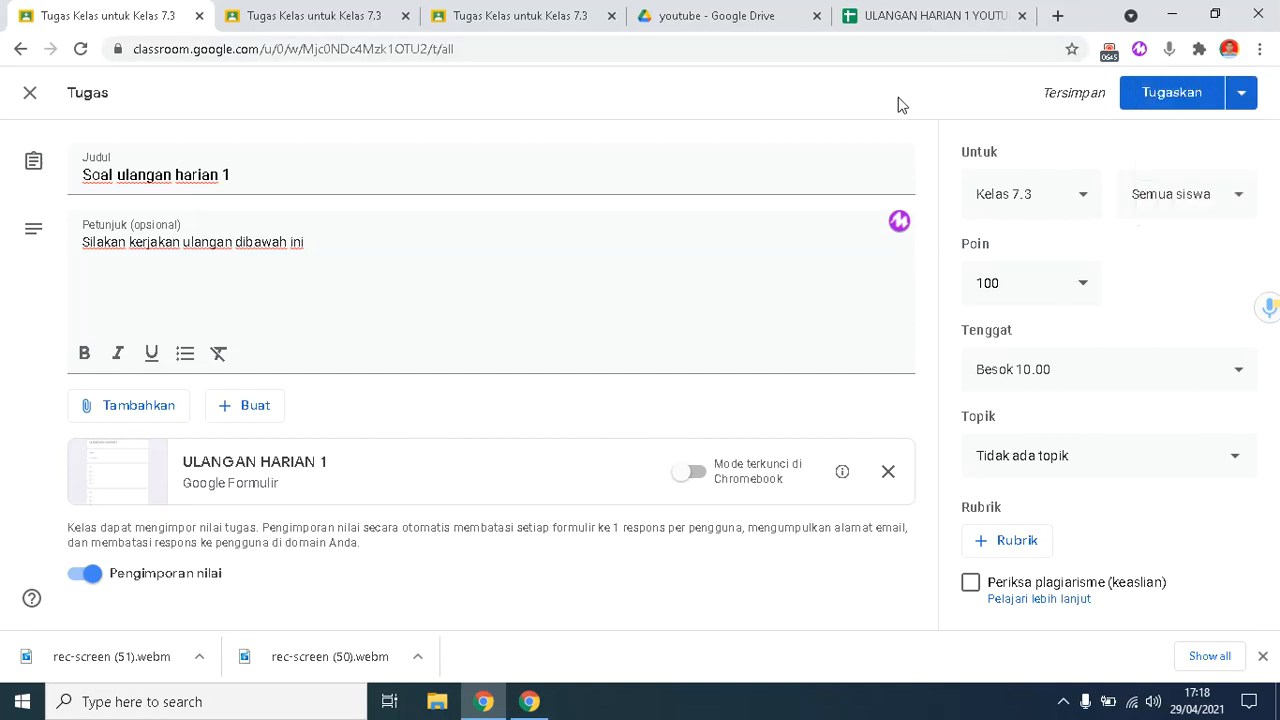
{"action": "left_click", "coordinate": [1179, 92]}
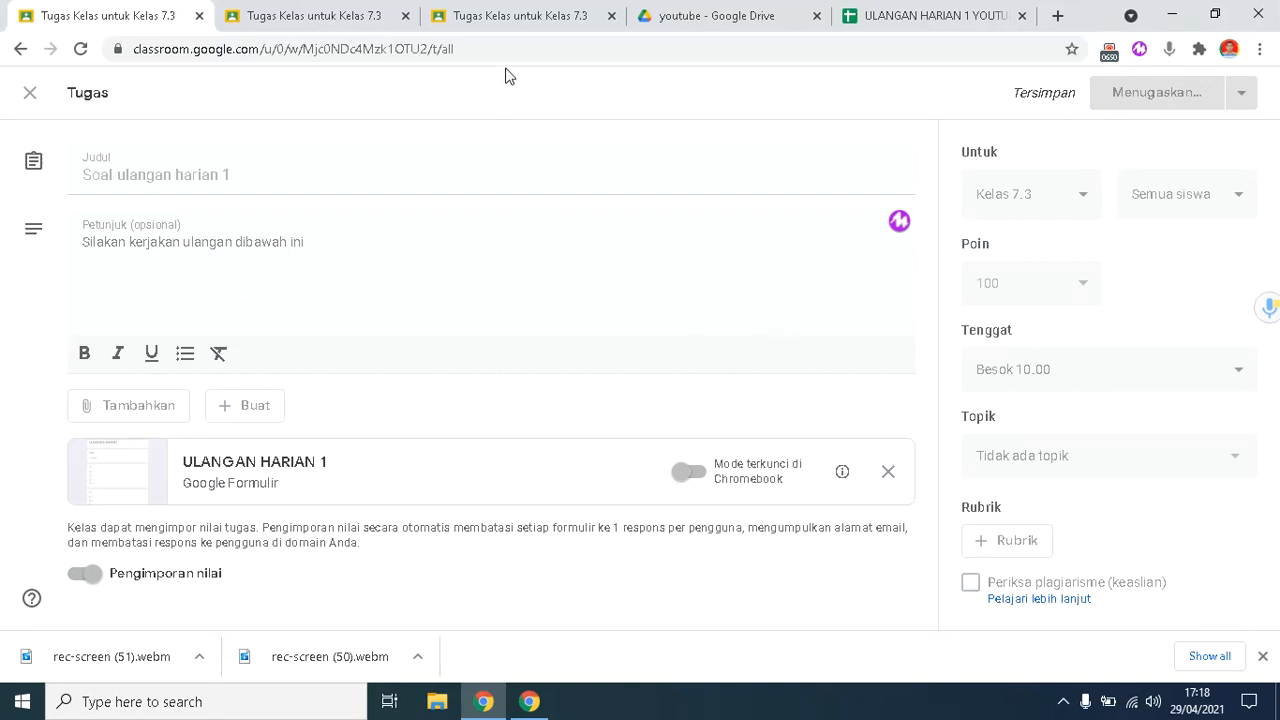
Step: In the Gmail student account's class page, check the signed-in account and try to open the form attached to "Soal ulangan harian 1"
{"action": "left_click", "coordinate": [520, 18]}
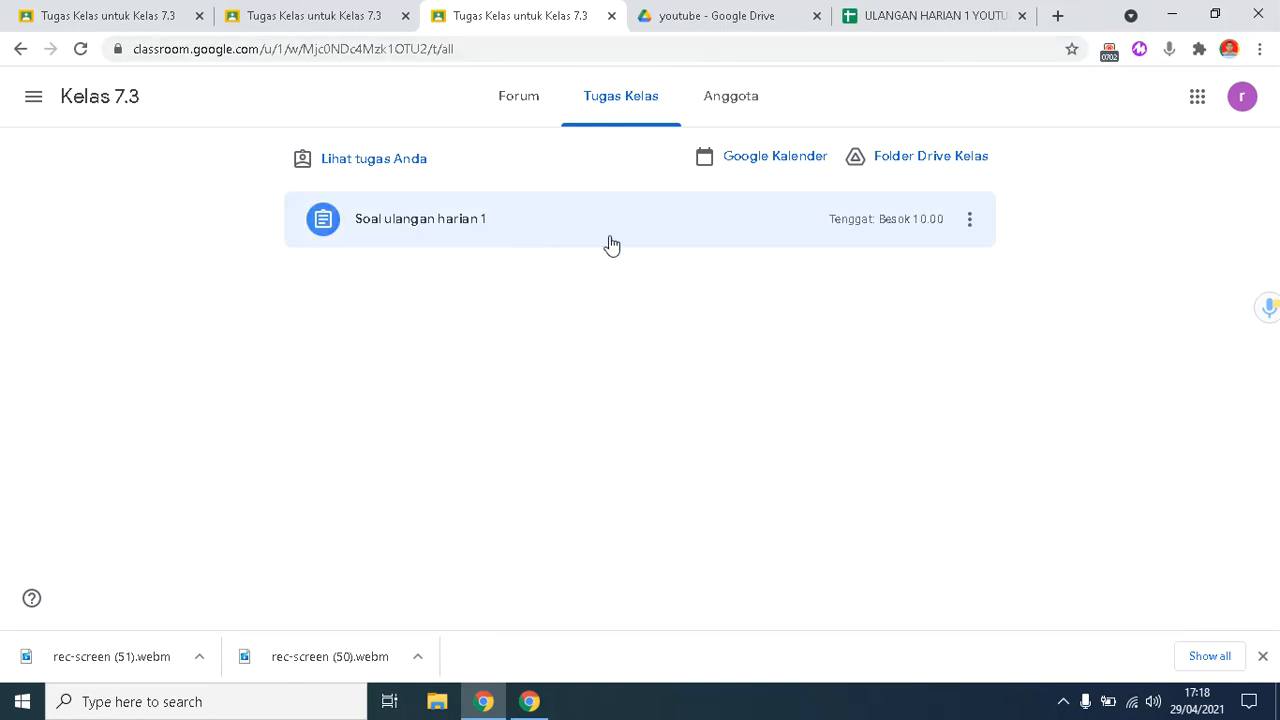
{"action": "left_click", "coordinate": [1240, 100]}
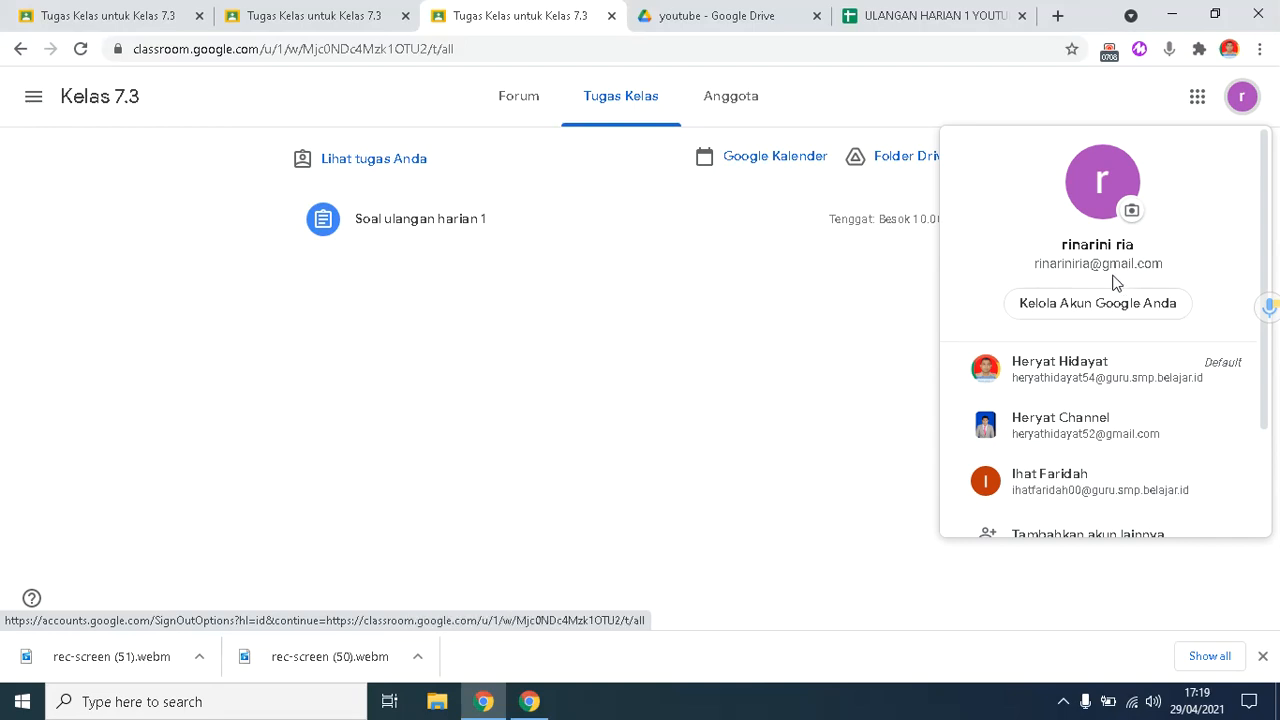
{"action": "left_click", "coordinate": [438, 224]}
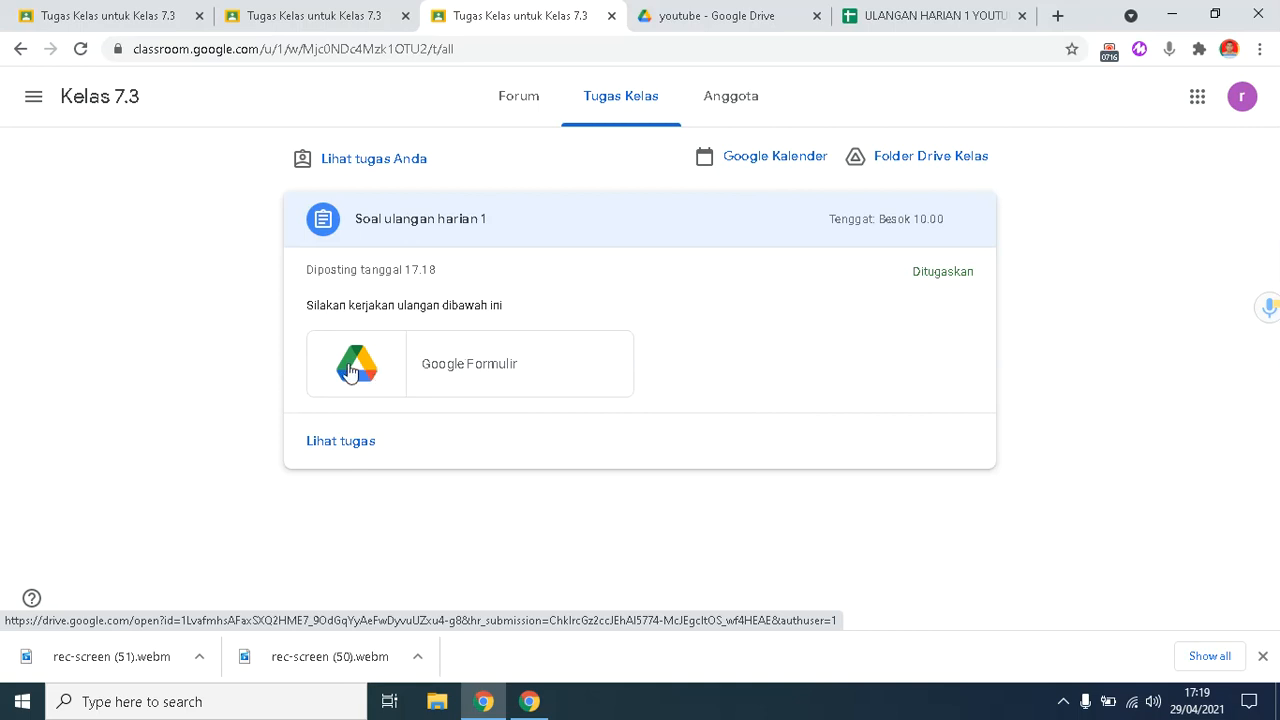
{"action": "left_click", "coordinate": [474, 368]}
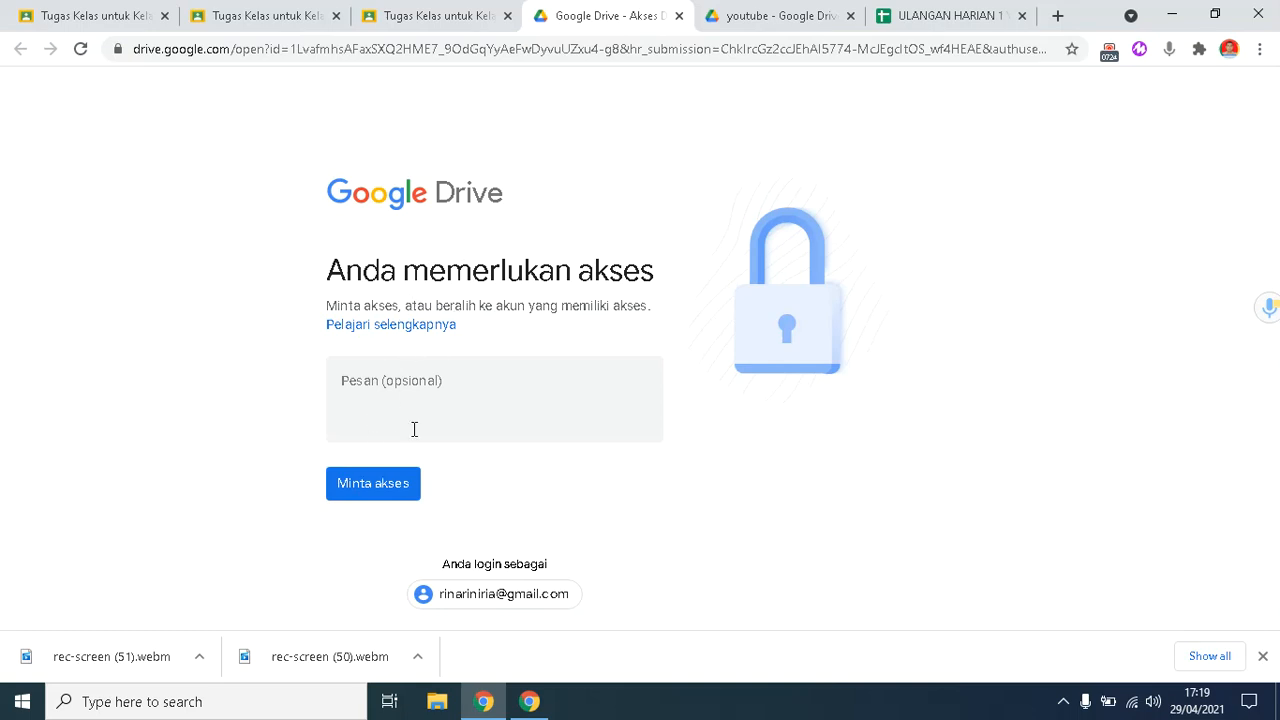
{"action": "left_click", "coordinate": [679, 16]}
Step: In the other student account's class page, expand "Soal ulangan harian 1" and try to open the attached ULANGAN HARIAN 1 form
{"action": "left_click", "coordinate": [277, 20]}
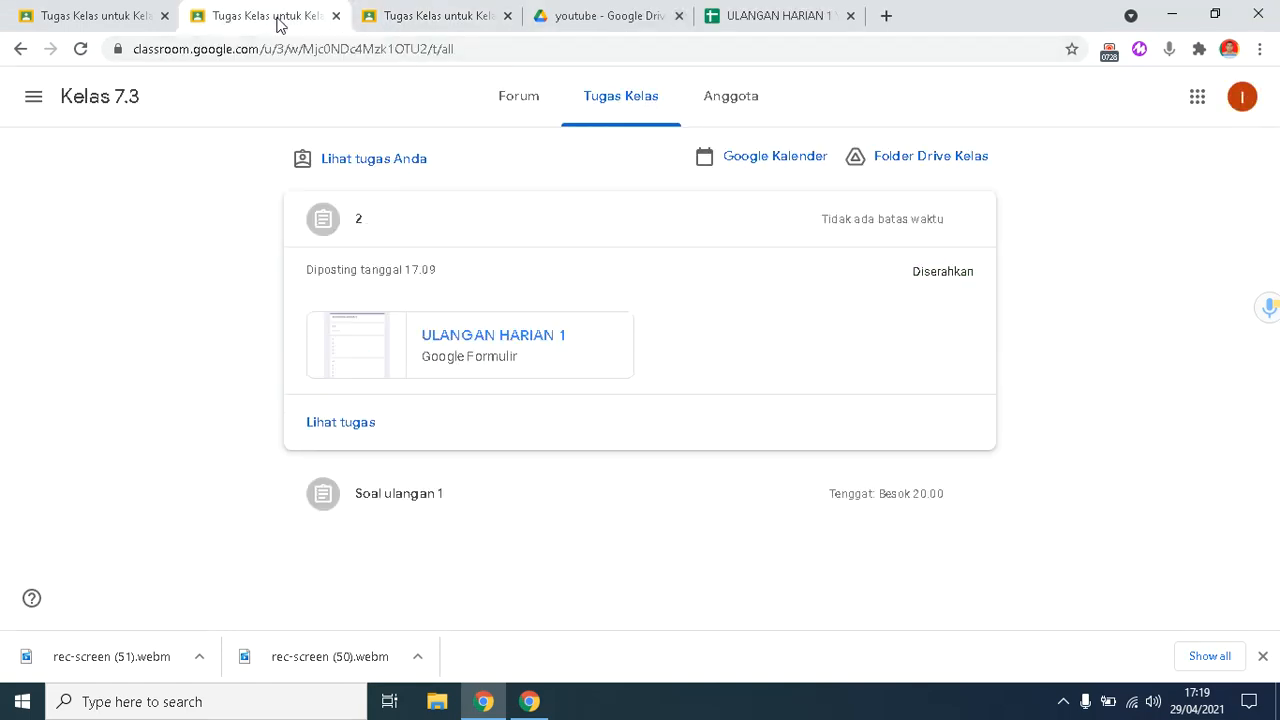
{"action": "left_click", "coordinate": [411, 223]}
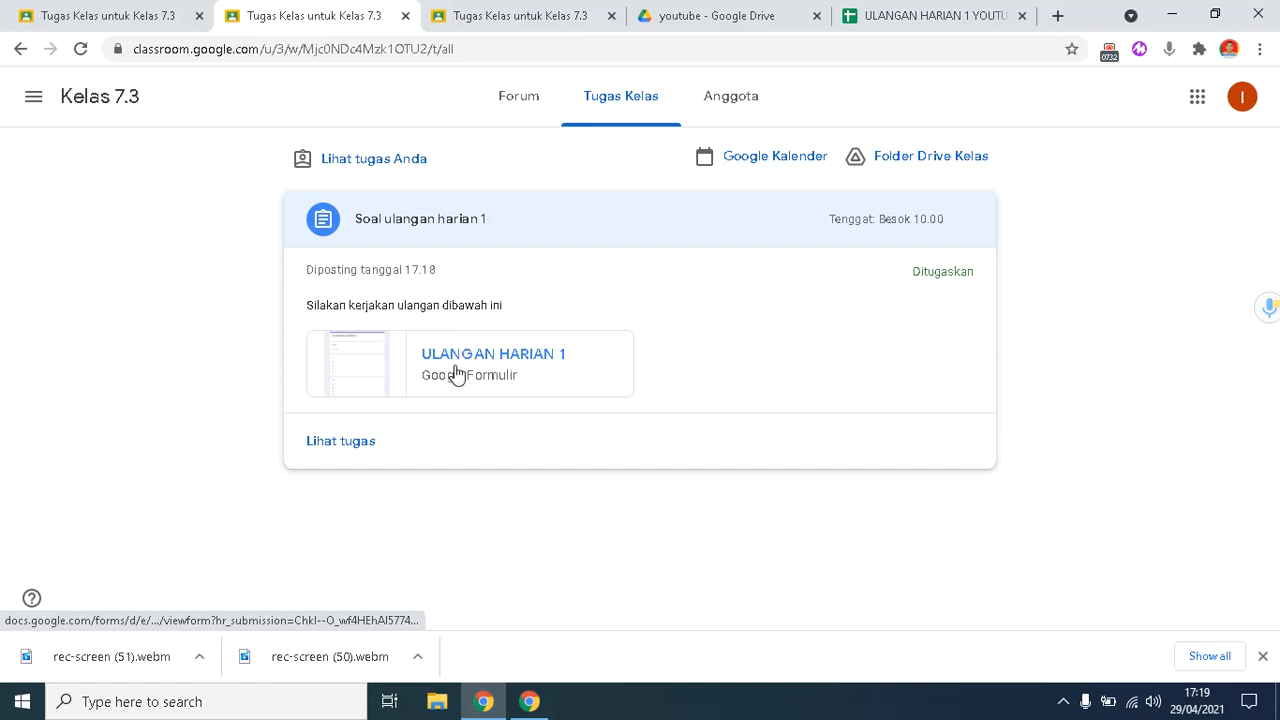
{"action": "left_click", "coordinate": [455, 372]}
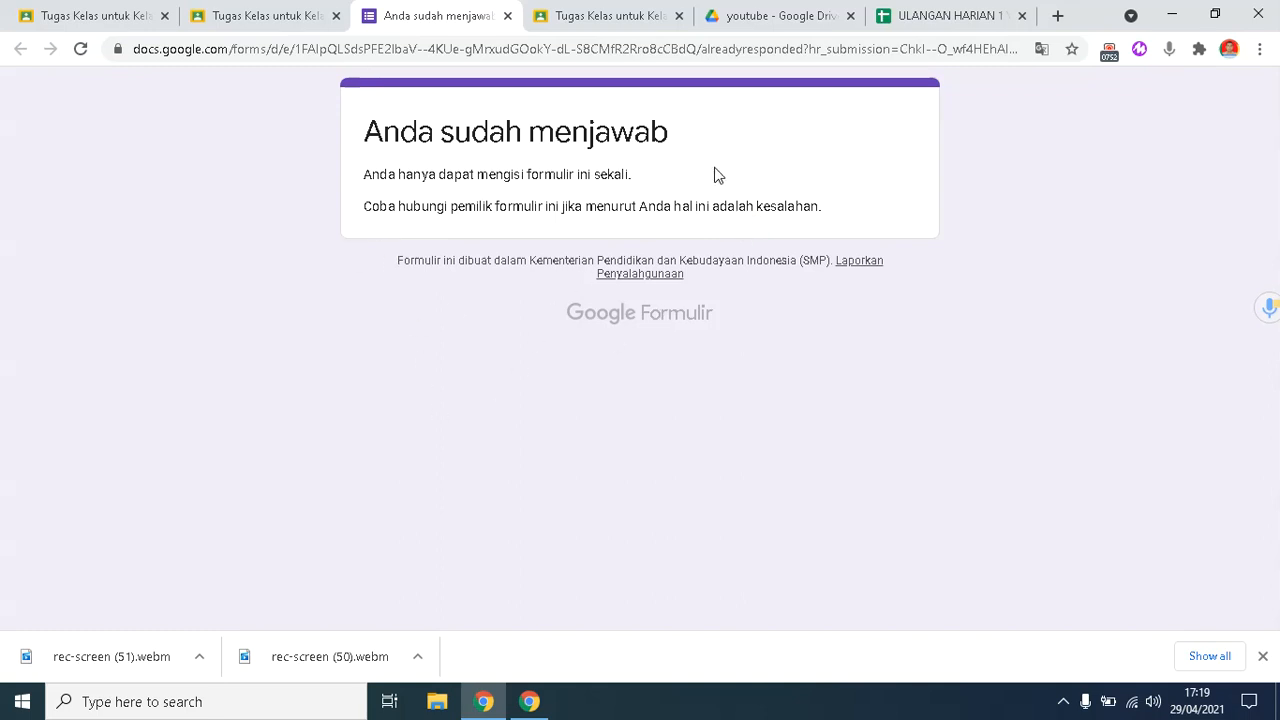
Step: Open the ULANGAN HARIAN 1 form for editing from the youtube folder in Google Drive and bring up its settings
{"action": "left_click", "coordinate": [740, 18]}
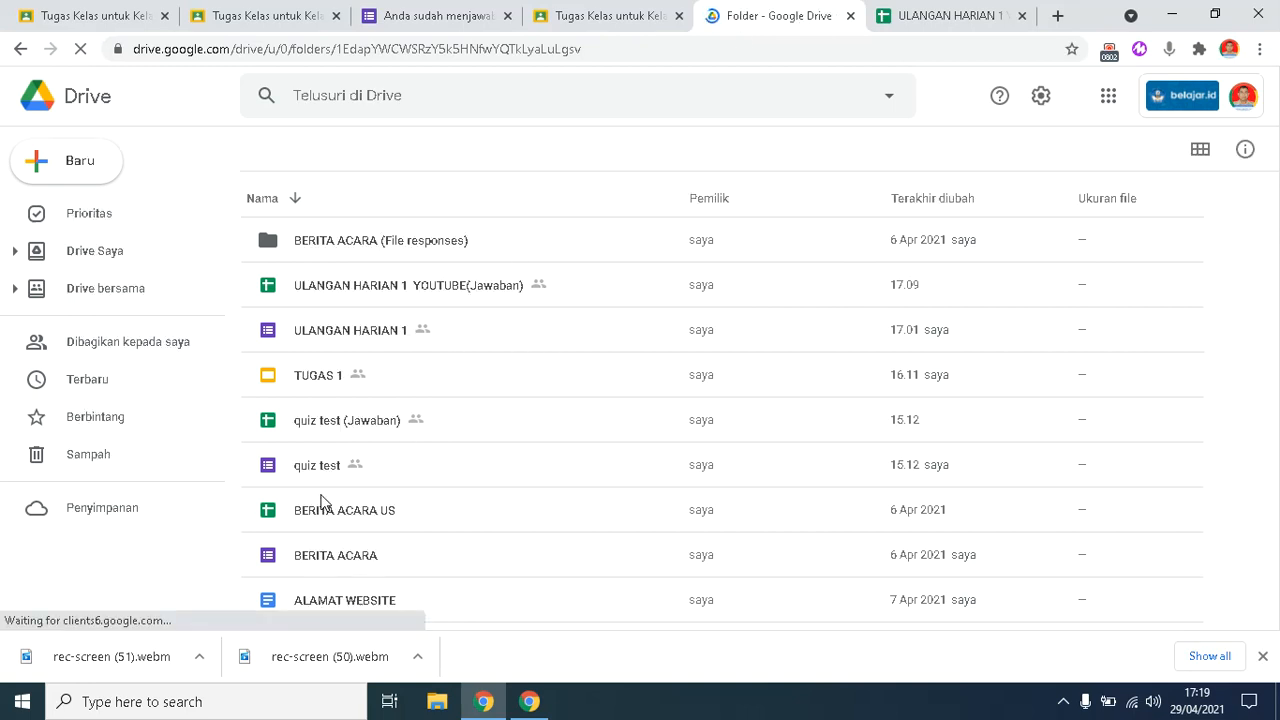
{"action": "left_click", "coordinate": [91, 250]}
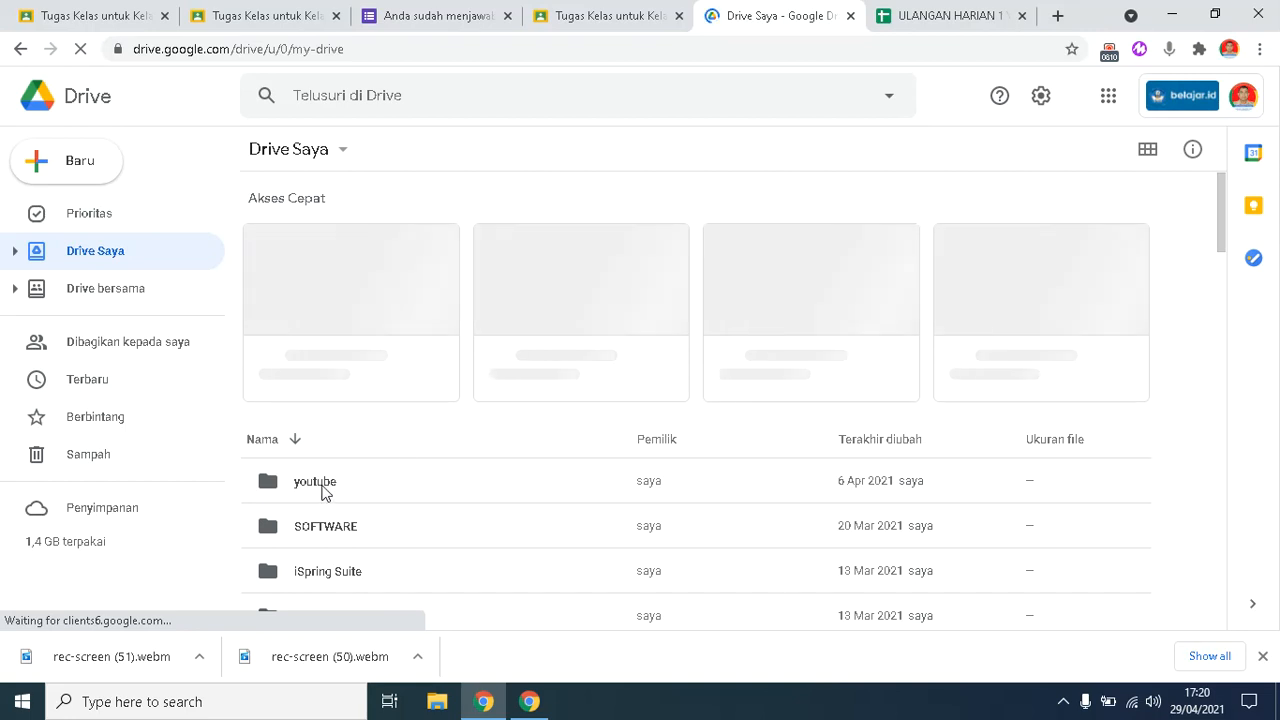
{"action": "double_click", "coordinate": [322, 489]}
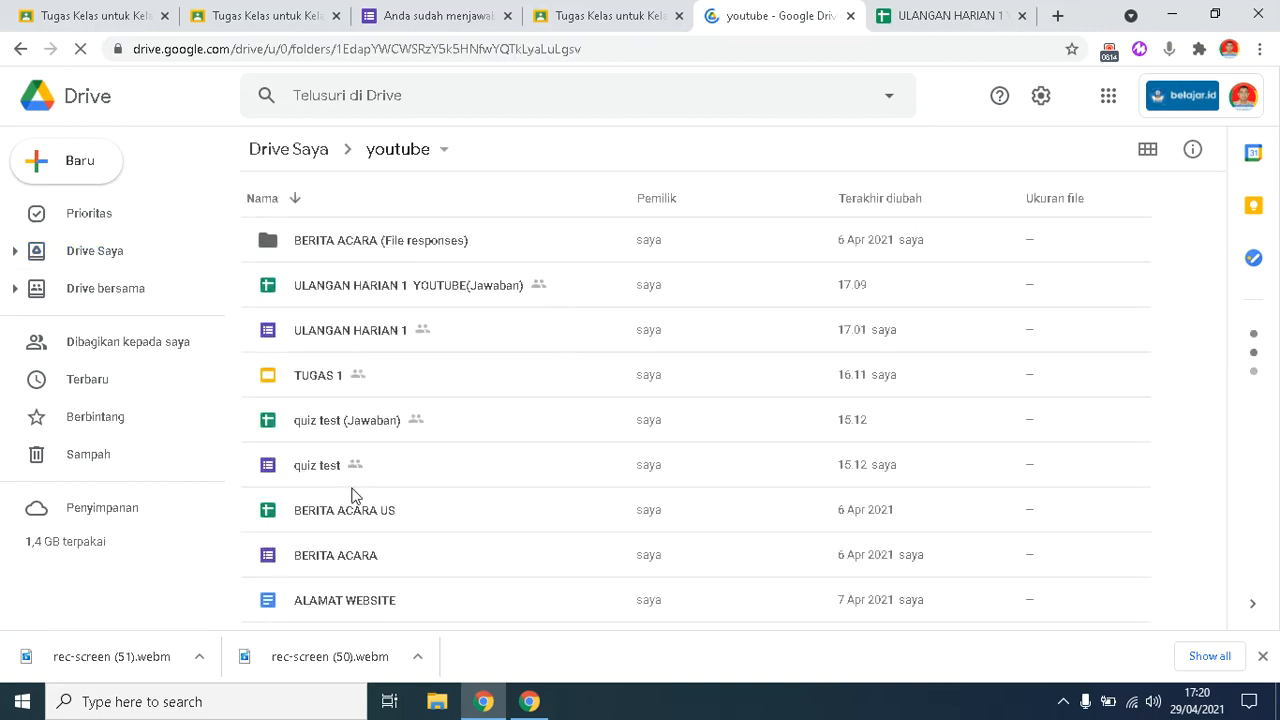
{"action": "double_click", "coordinate": [348, 335]}
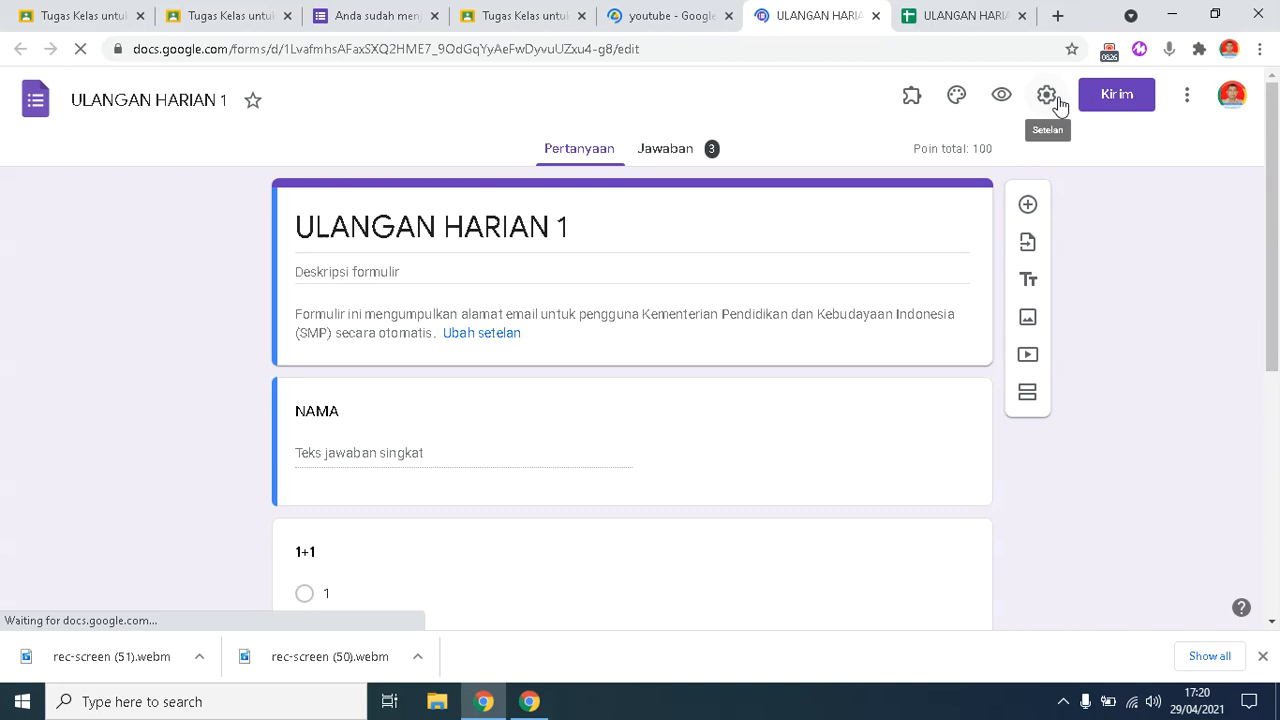
{"action": "left_click", "coordinate": [1047, 96]}
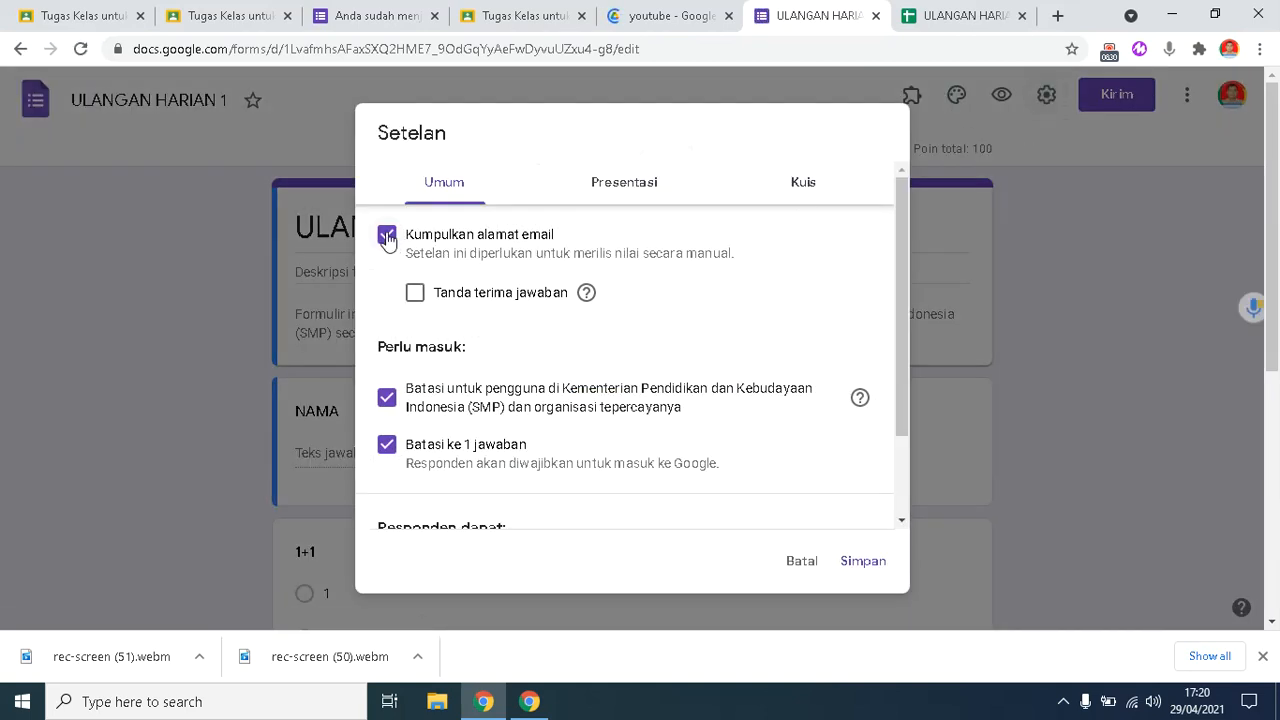
Step: Review the form's general sign-in and respondent options, and check the assignment list on the teacher's class page
{"action": "left_click_drag", "start_coordinate": [901, 263], "coordinate": [880, 403]}
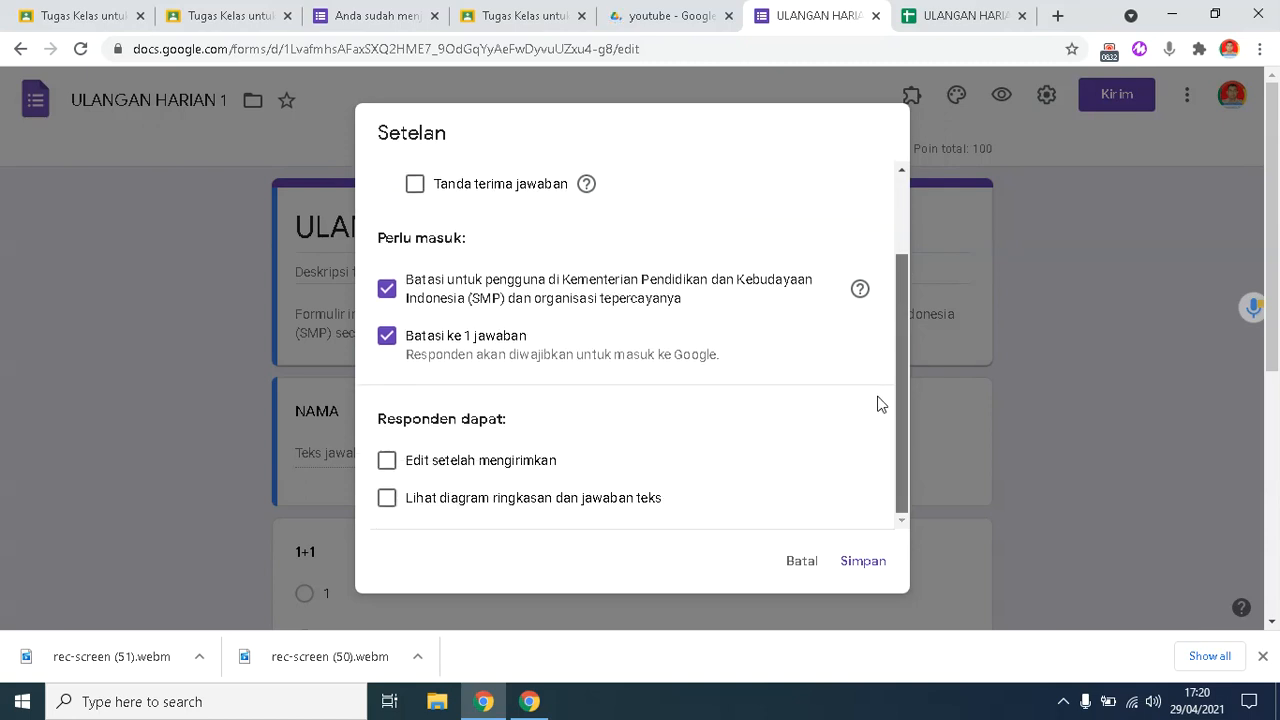
{"action": "left_click_drag", "start_coordinate": [884, 397], "coordinate": [890, 282]}
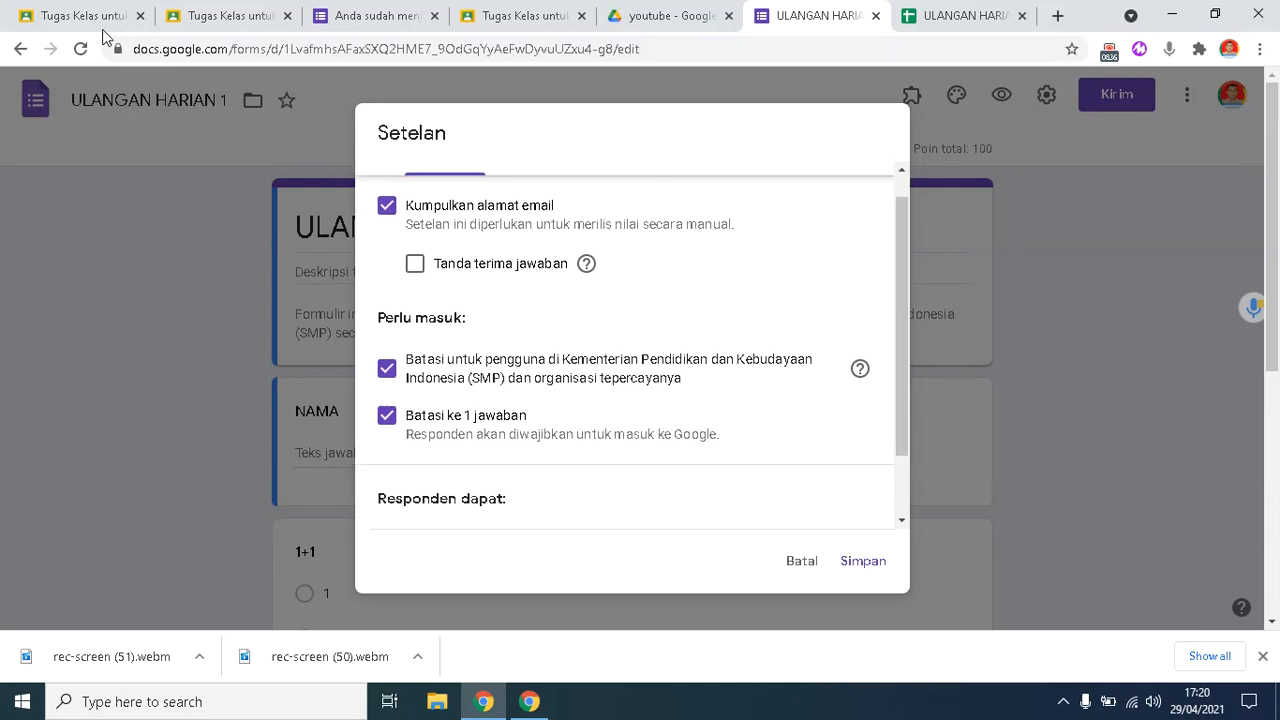
{"action": "left_click", "coordinate": [98, 20]}
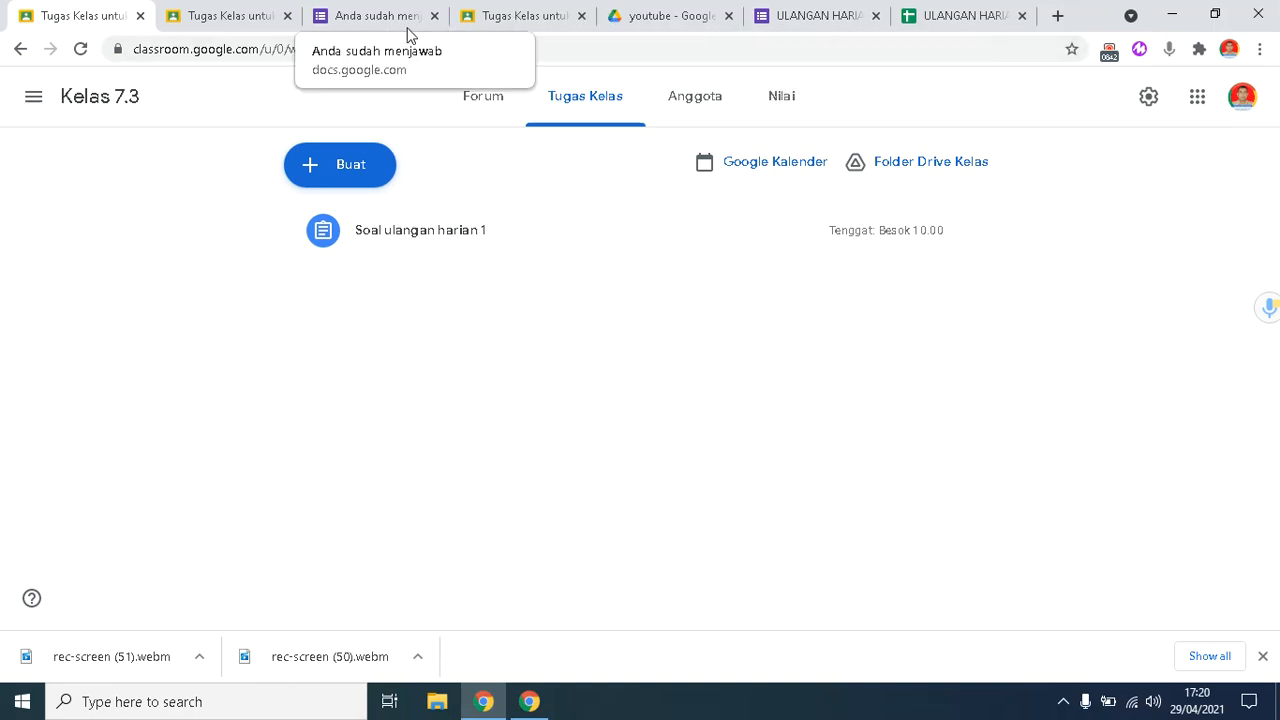
{"action": "left_click", "coordinate": [793, 15]}
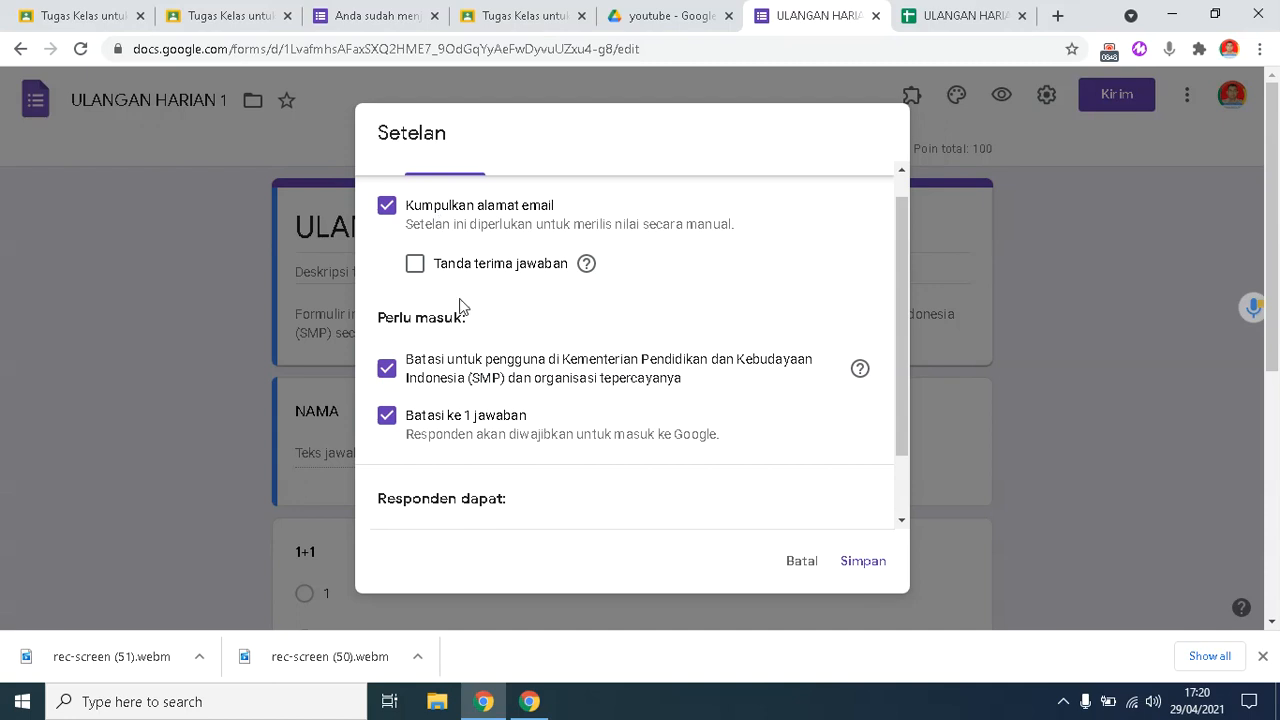
Step: Turn off the one-response limit, the restriction to users in the organization, and email address collection for the form
{"action": "left_click", "coordinate": [388, 416]}
{"action": "left_click", "coordinate": [398, 370]}
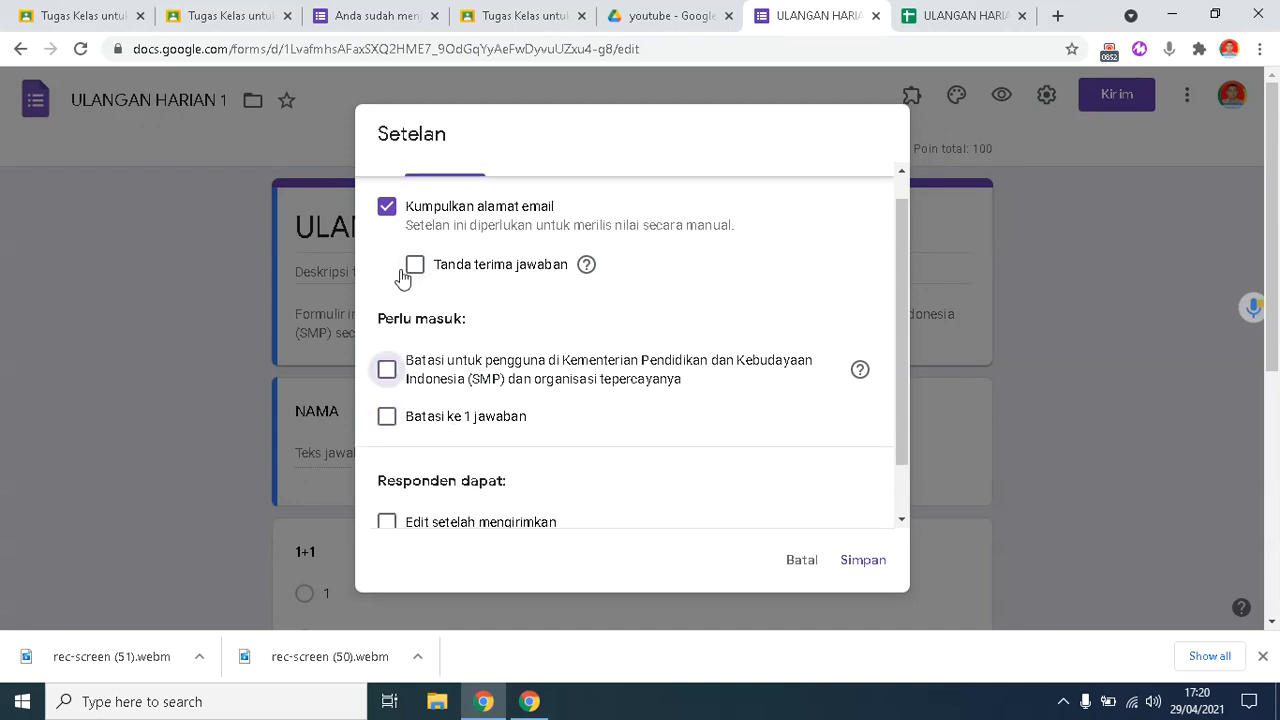
{"action": "left_click", "coordinate": [387, 206]}
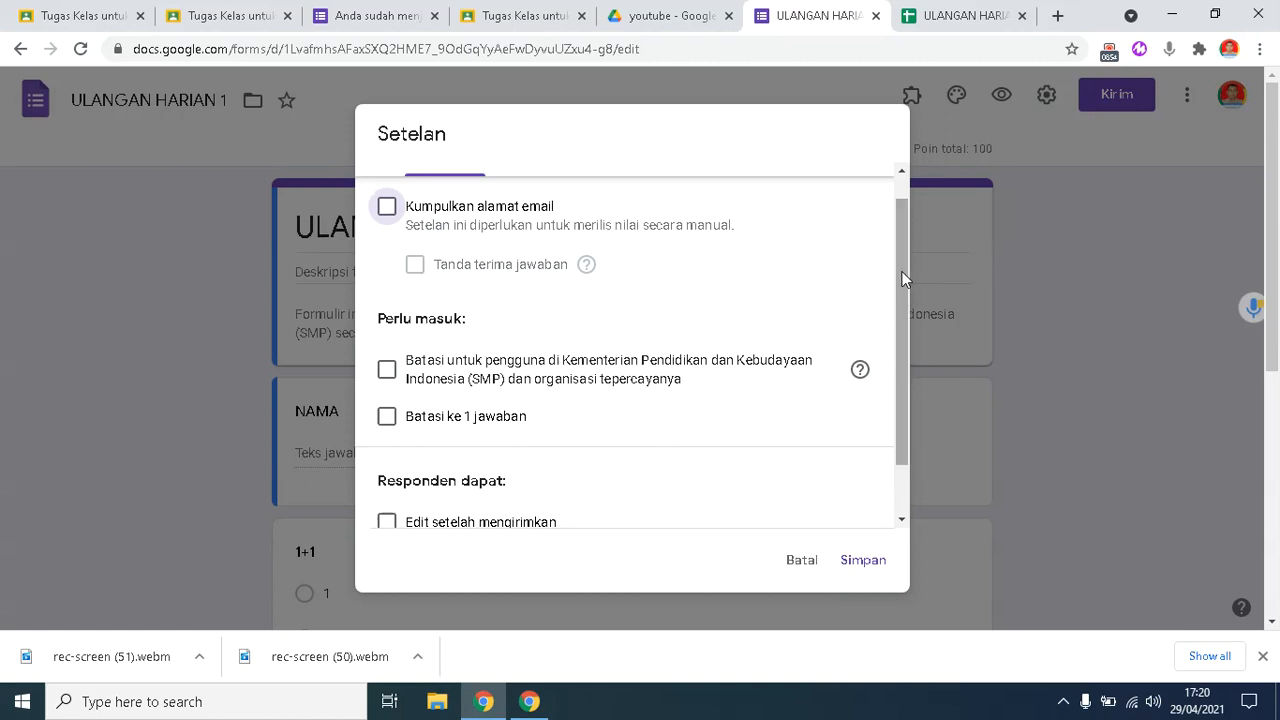
{"action": "left_click_drag", "start_coordinate": [903, 277], "coordinate": [866, 434]}
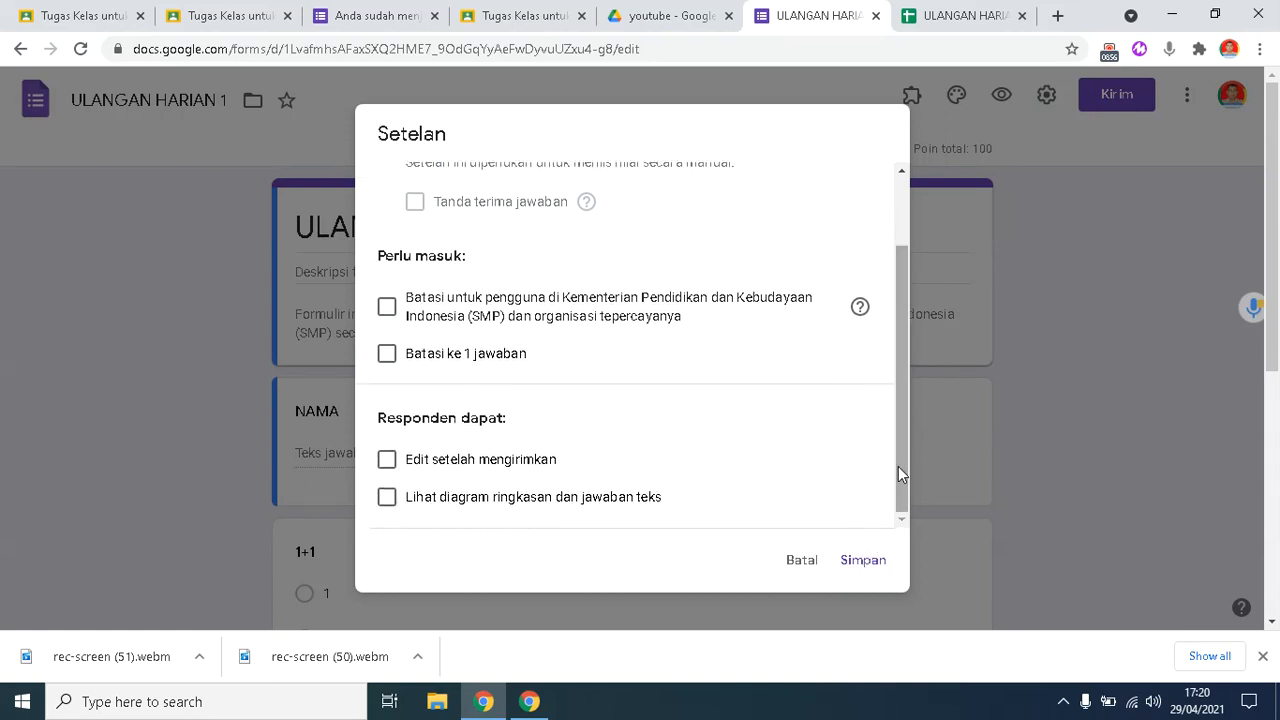
{"action": "left_click_drag", "start_coordinate": [897, 467], "coordinate": [899, 370]}
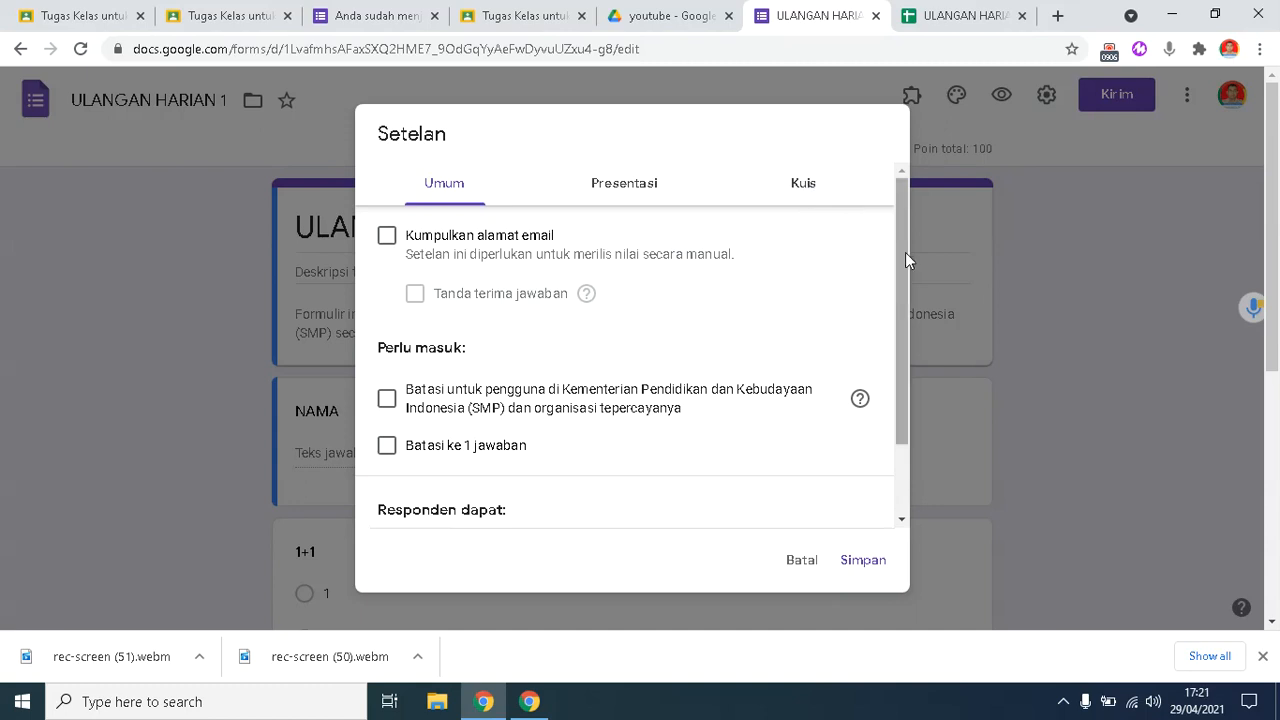
{"action": "left_click_drag", "start_coordinate": [905, 252], "coordinate": [913, 227]}
Step: Review the form's quiz options for grade release and respondent visibility, and save the settings
{"action": "left_click", "coordinate": [803, 185]}
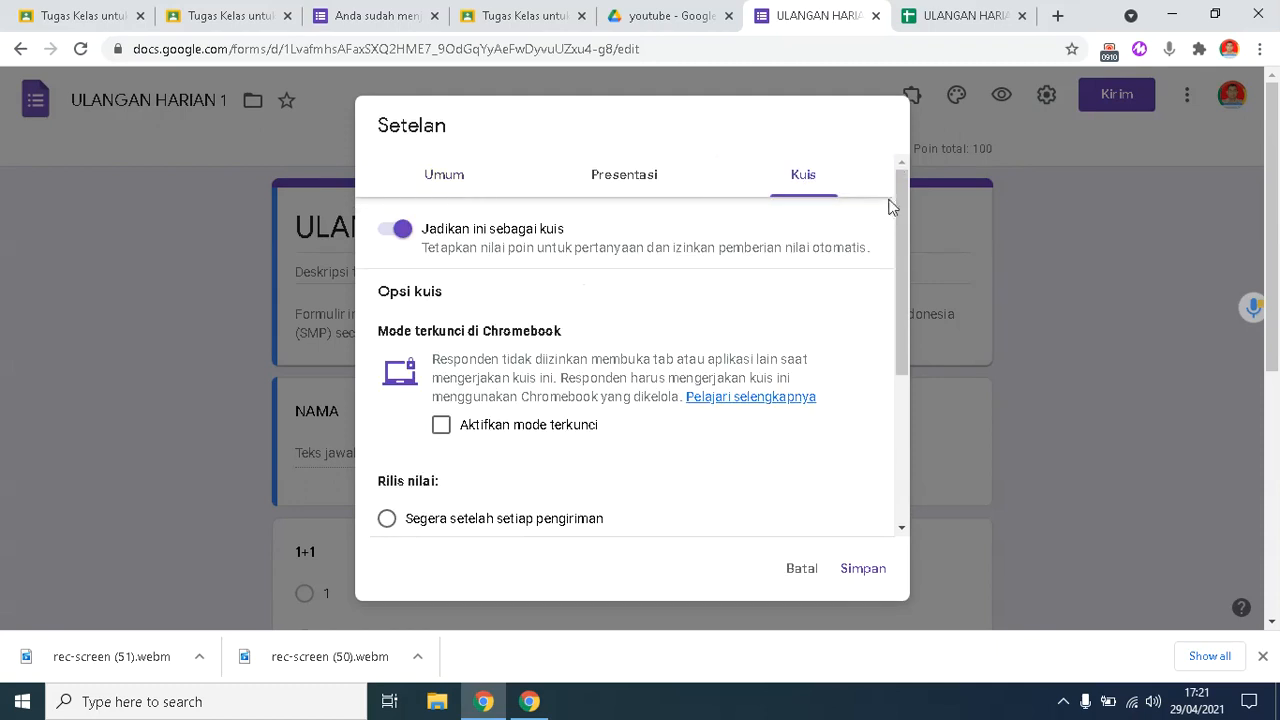
{"action": "left_click_drag", "start_coordinate": [902, 199], "coordinate": [898, 477]}
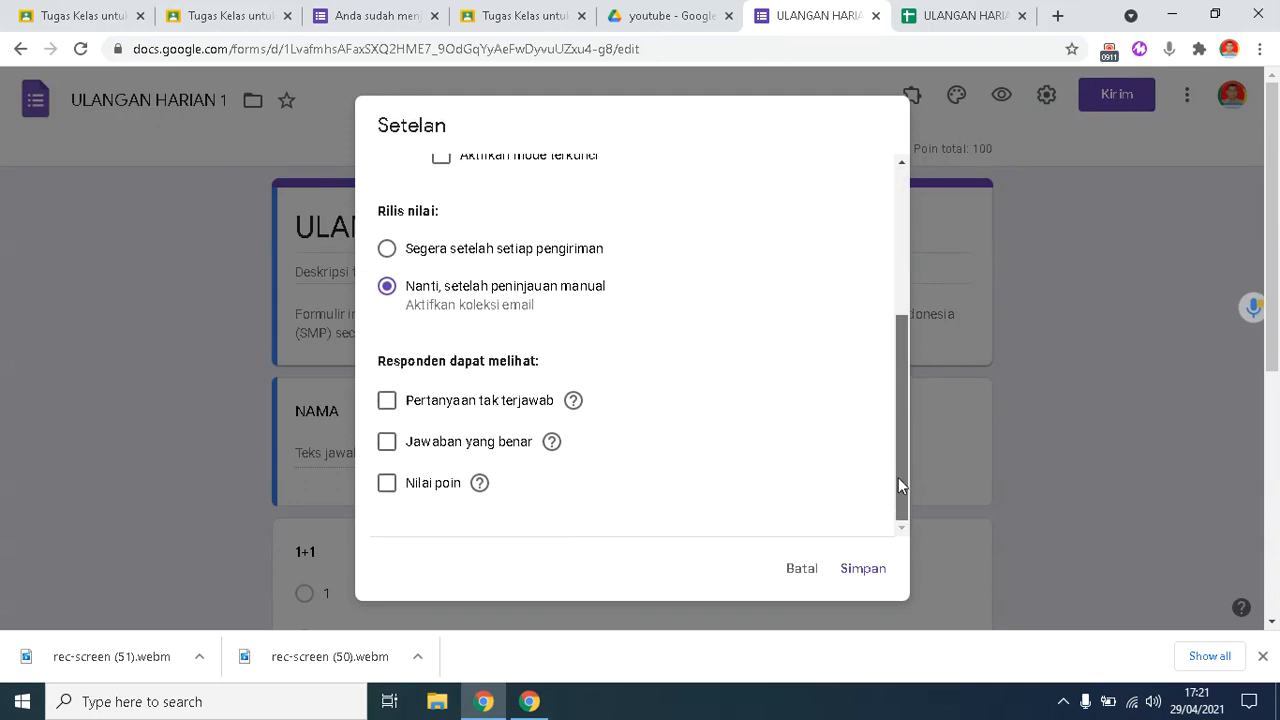
{"action": "left_click", "coordinate": [866, 570]}
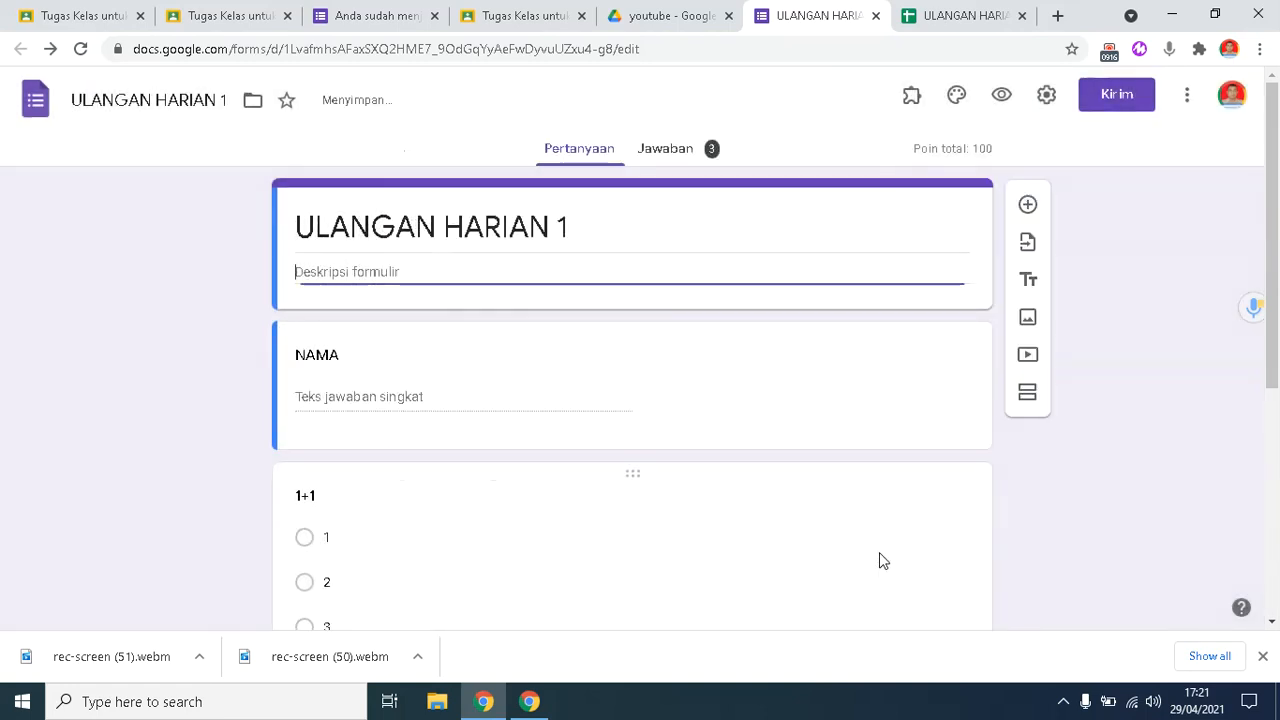
Step: Close the old response page, reopen the ULANGAN HARIAN 1 form from the student's assignment, and close the duplicate copy
{"action": "left_click", "coordinate": [433, 16]}
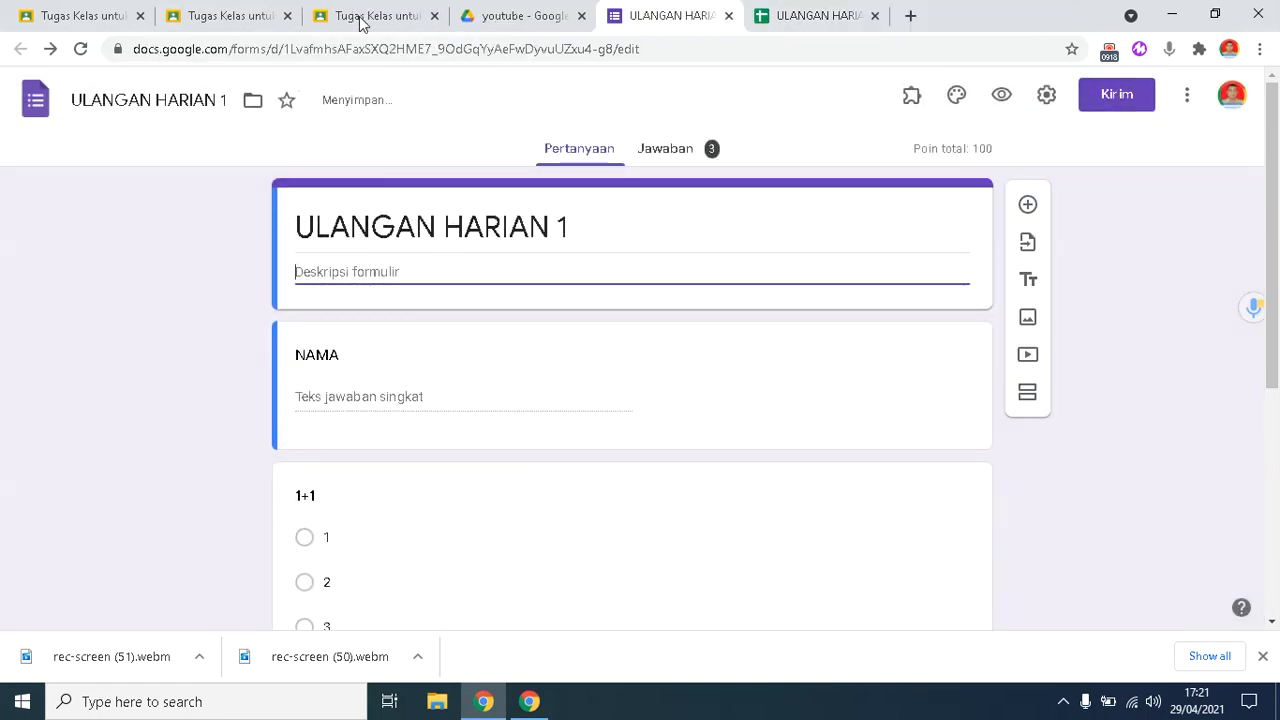
{"action": "left_click", "coordinate": [243, 20]}
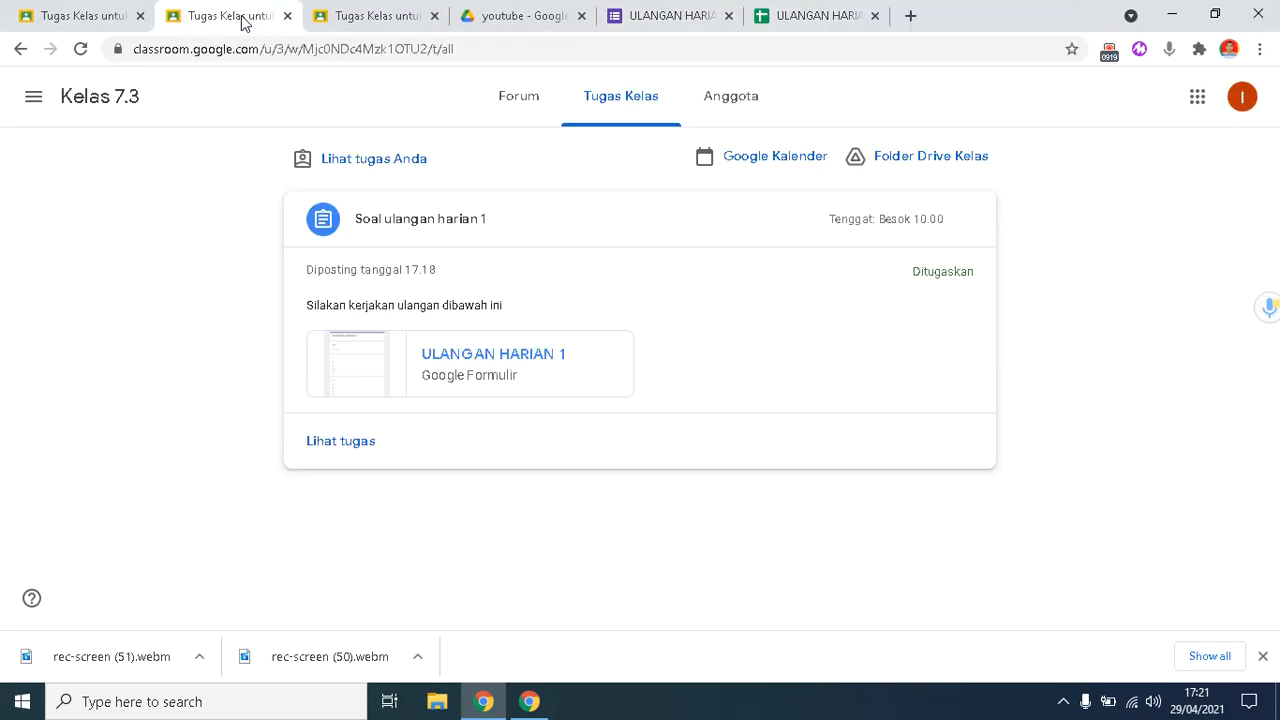
{"action": "left_click", "coordinate": [475, 391]}
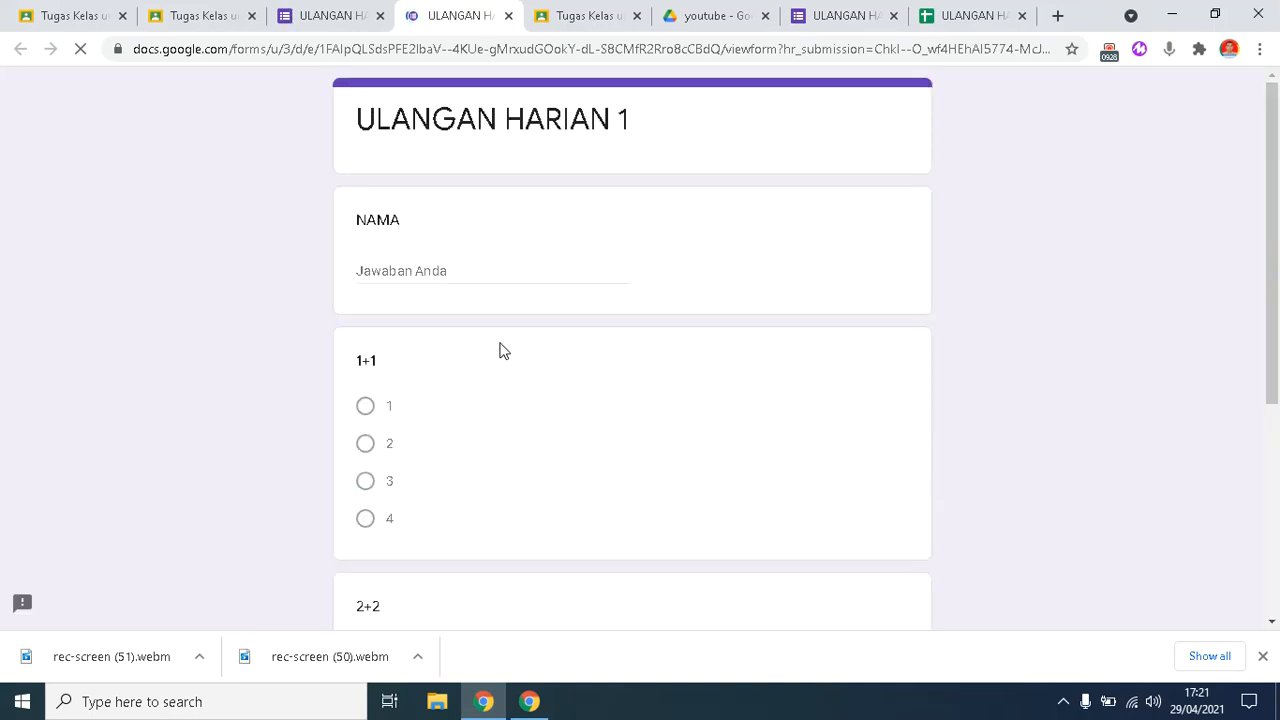
{"action": "left_click", "coordinate": [345, 20]}
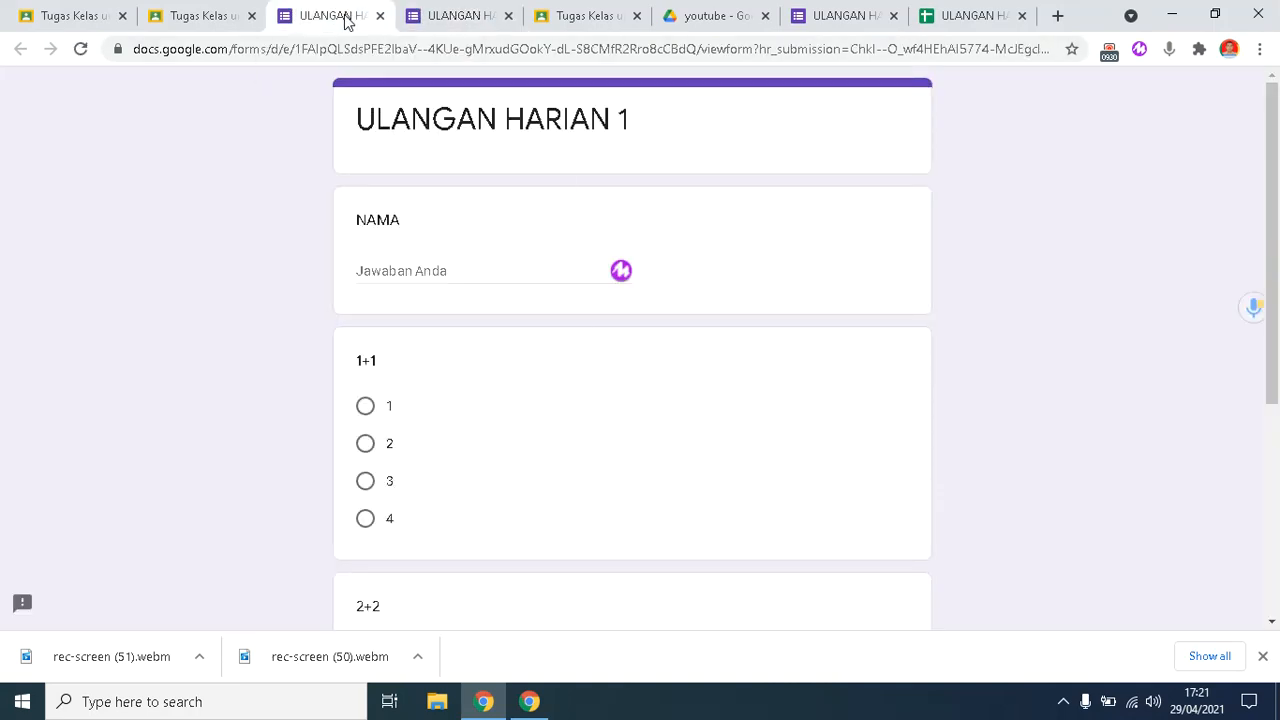
{"action": "left_click", "coordinate": [508, 17]}
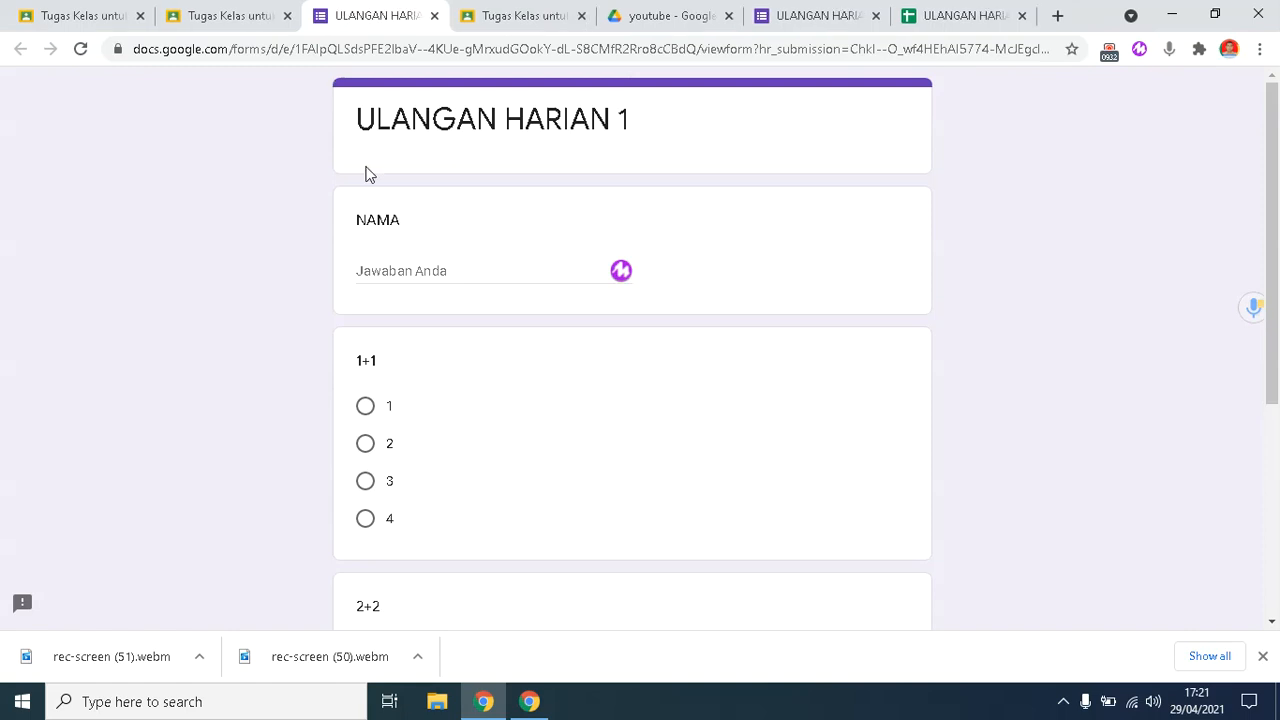
Step: Answer 2 for 1+1 and 4 for 2+2 in the student's form, leave NAMA empty, and submit it
{"action": "left_click", "coordinate": [365, 443]}
{"action": "left_click_drag", "start_coordinate": [1270, 232], "coordinate": [1270, 452]}
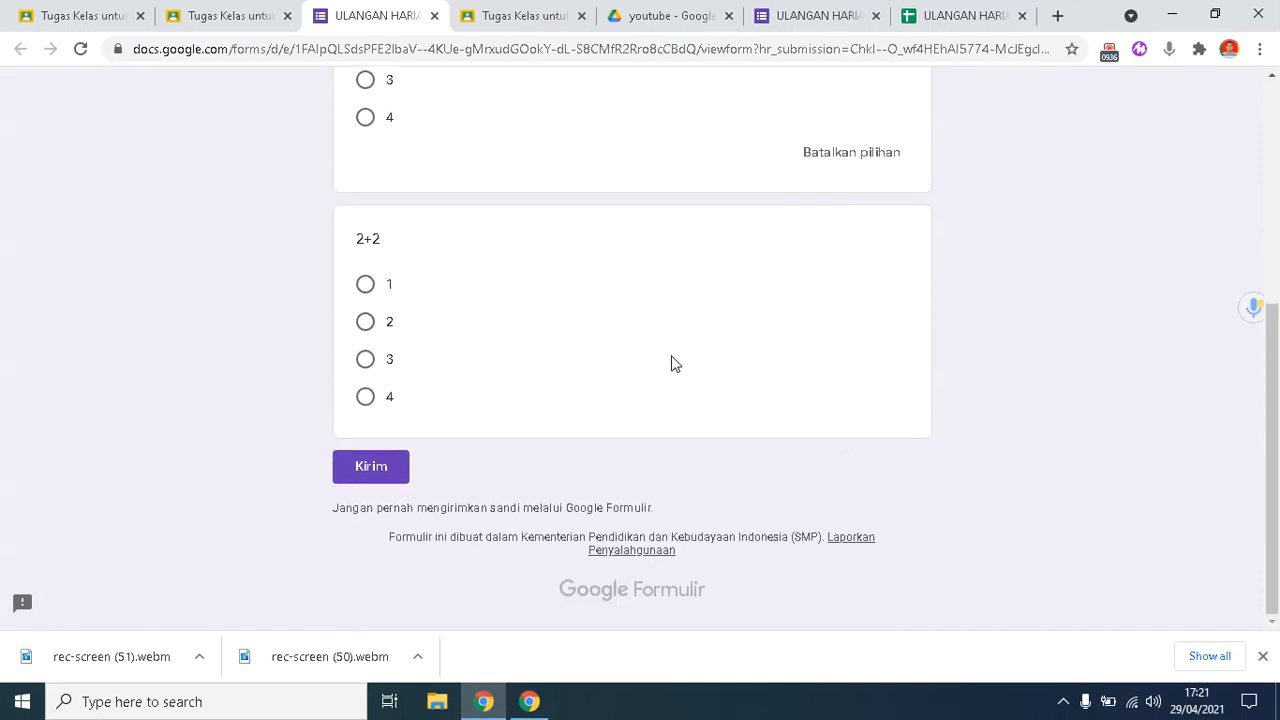
{"action": "left_click", "coordinate": [366, 398]}
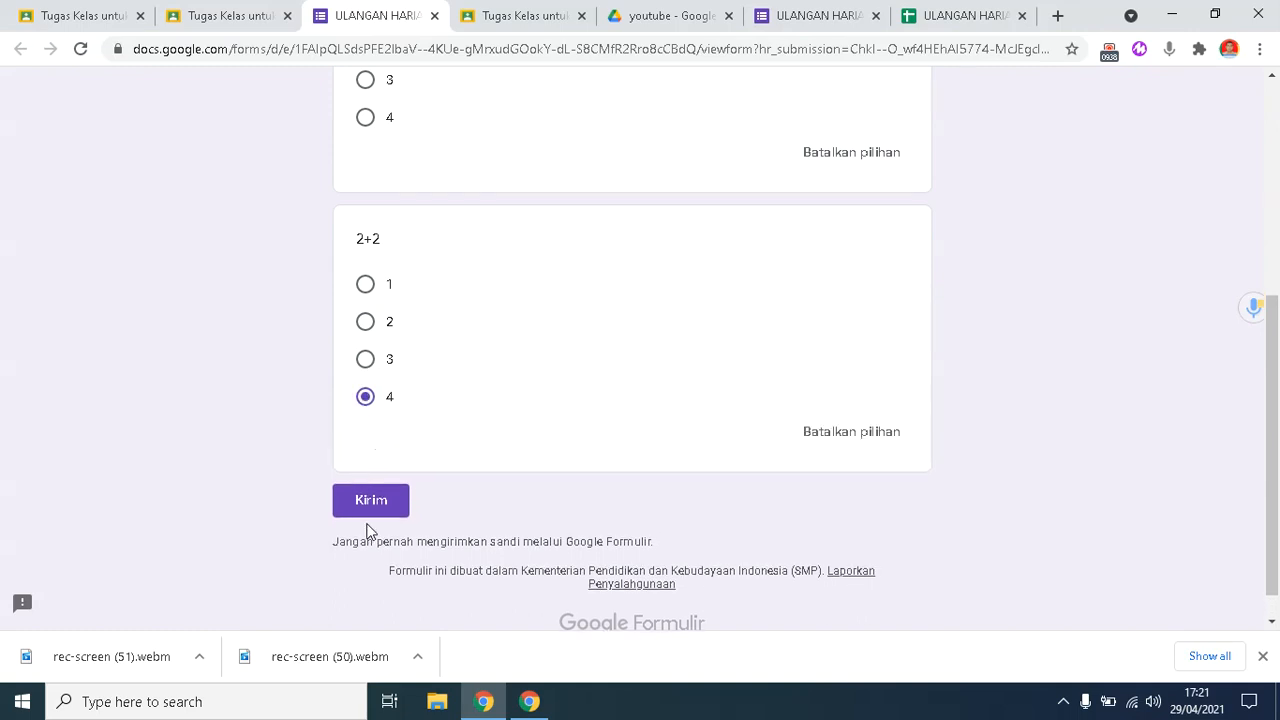
{"action": "left_click", "coordinate": [370, 502]}
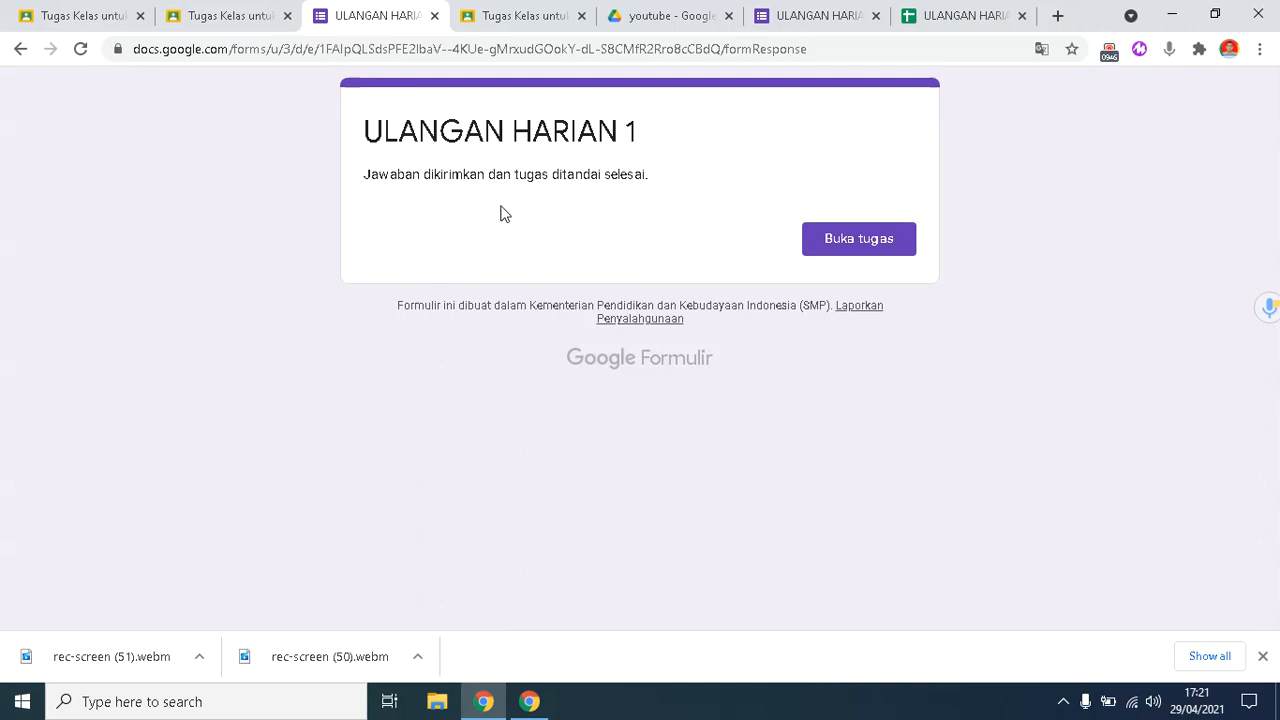
Step: On the teacher's class page, open the student work for "Soal ulangan harian 1" and review each student's submission status
{"action": "left_click", "coordinate": [229, 18]}
{"action": "left_click", "coordinate": [97, 20]}
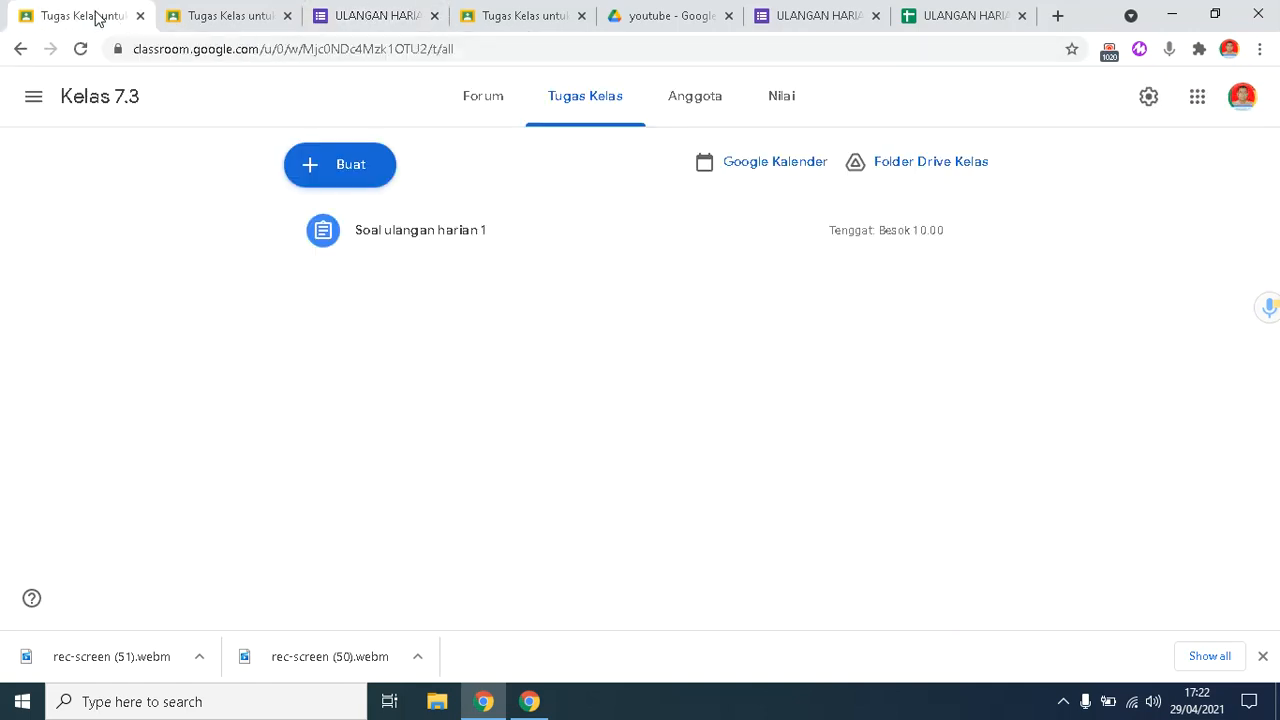
{"action": "left_click", "coordinate": [441, 246]}
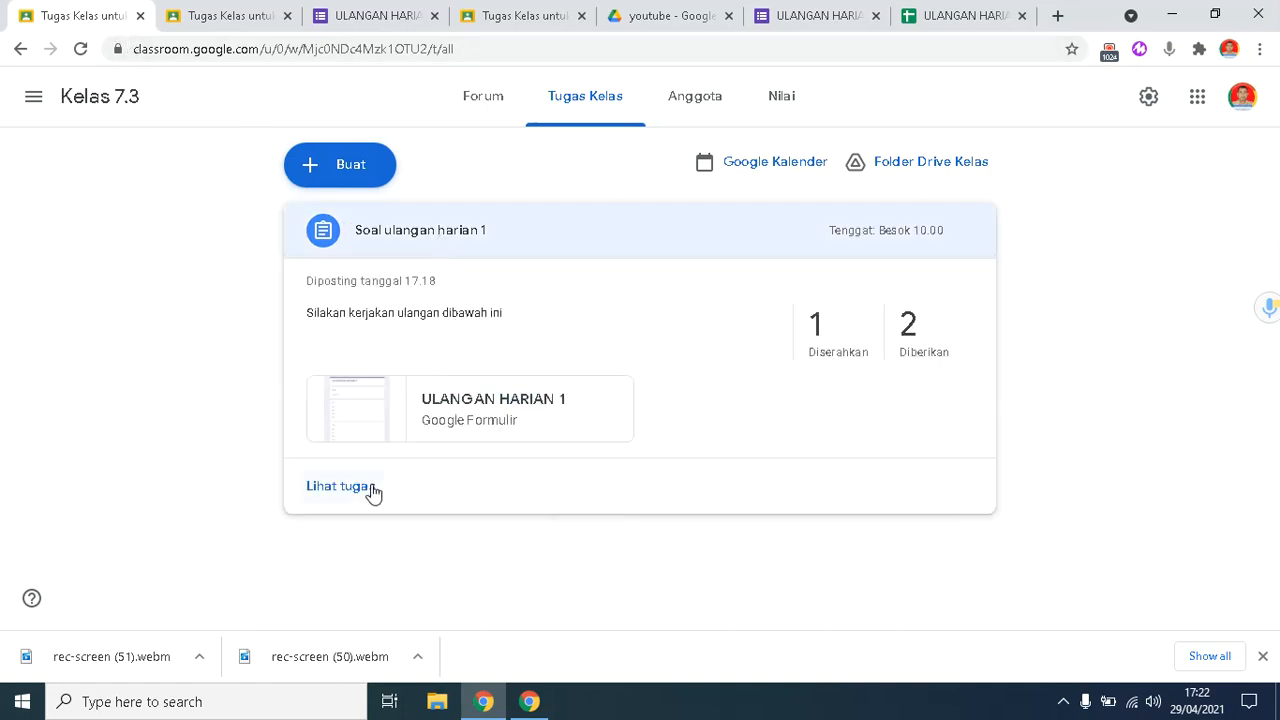
{"action": "left_click", "coordinate": [370, 489]}
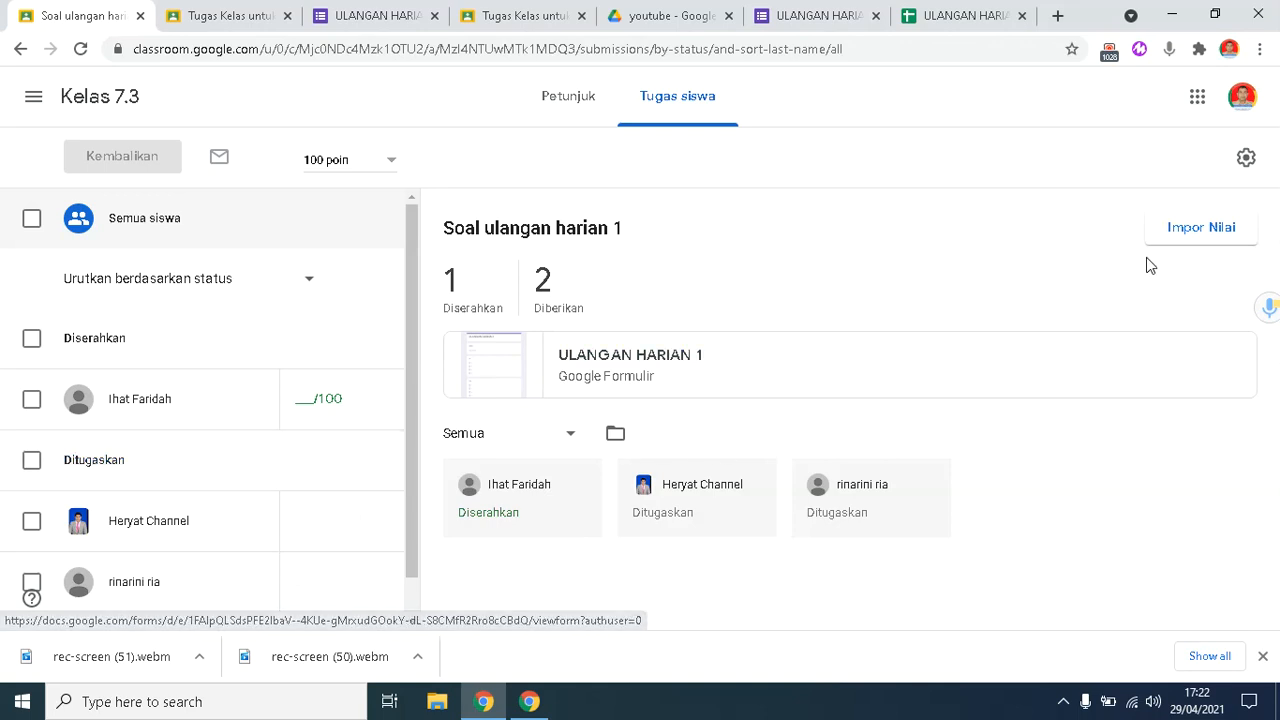
{"action": "mouse_move", "coordinate": [411, 370]}
{"action": "left_mouse_down"}
{"action": "mouse_move", "coordinate": [407, 432]}
{"action": "mouse_move", "coordinate": [403, 320]}
{"action": "mouse_move", "coordinate": [391, 453]}
{"action": "mouse_move", "coordinate": [397, 349]}
{"action": "left_mouse_up"}
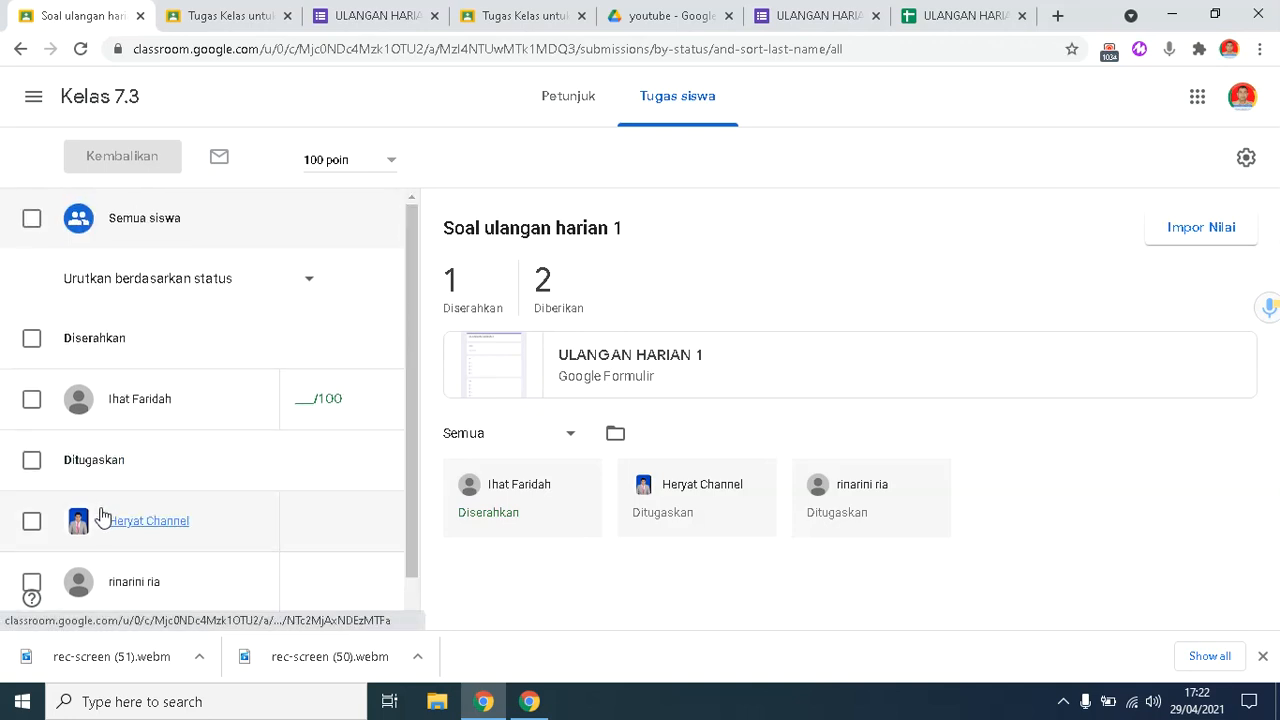
{"action": "left_click_drag", "start_coordinate": [414, 462], "coordinate": [415, 423]}
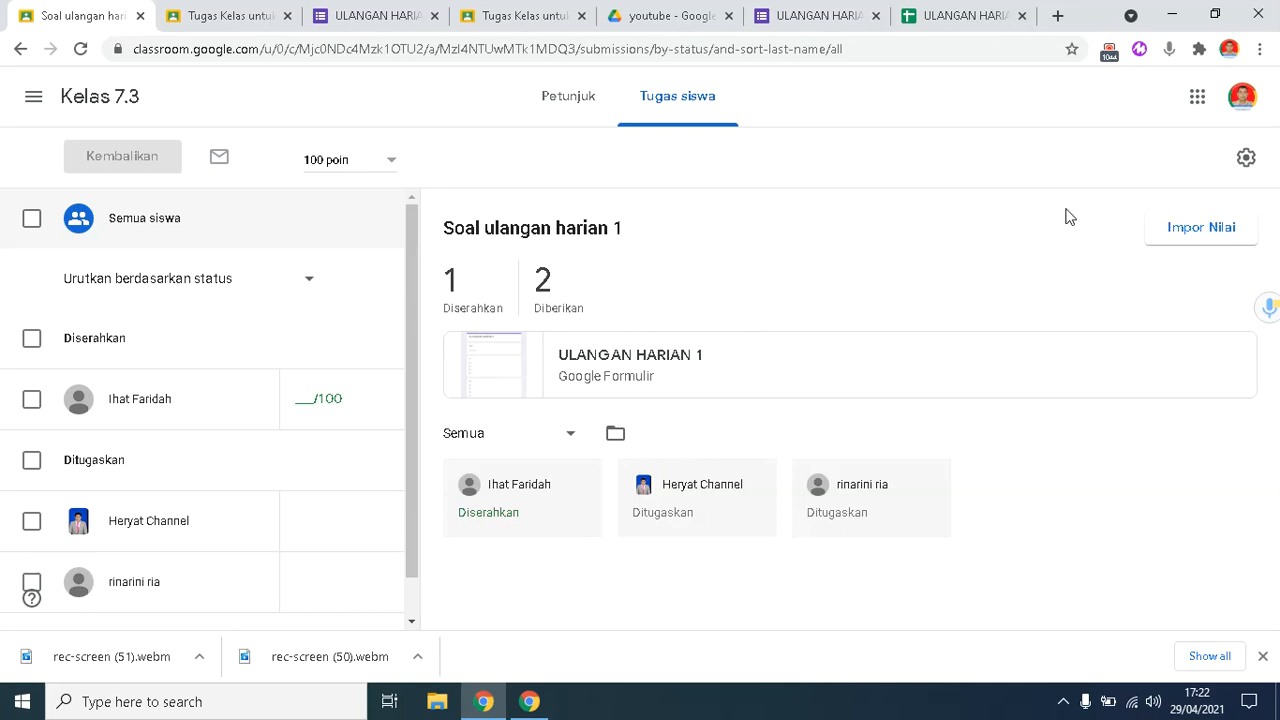
Step: Check the recorded scores in the form's response spreadsheet and compare them with the assignment's student work list
{"action": "left_click", "coordinate": [930, 22]}
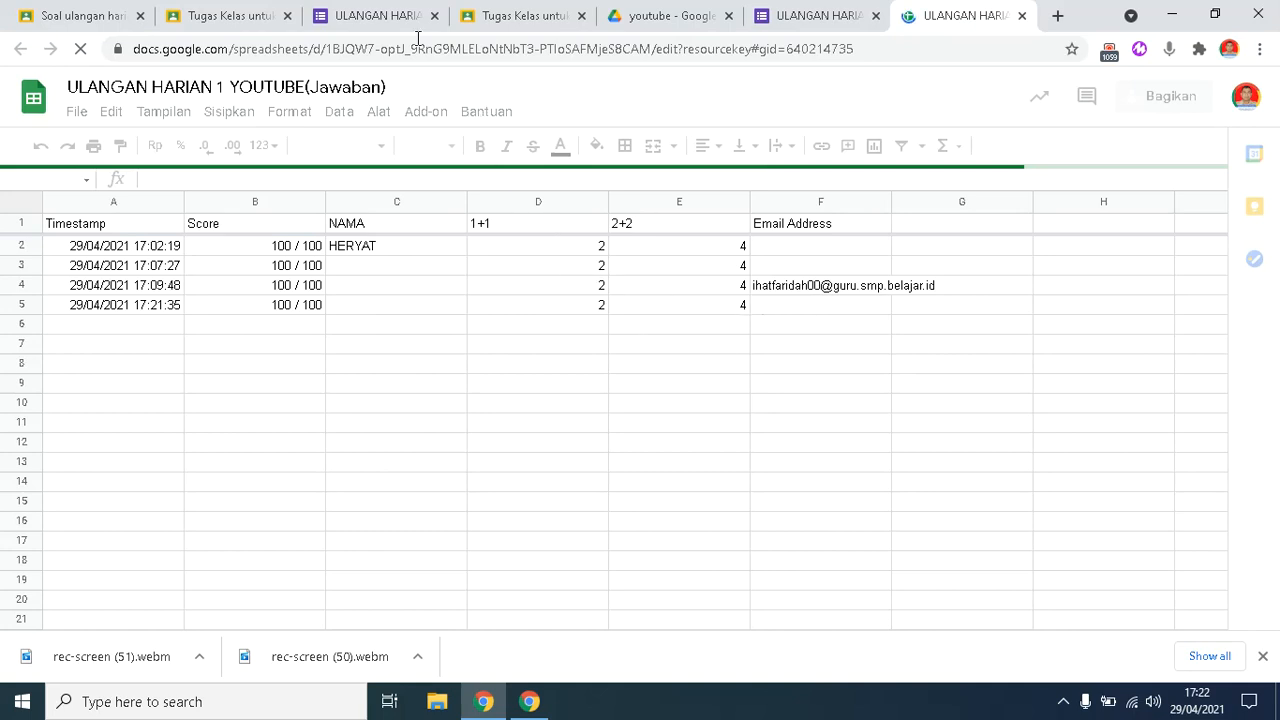
{"action": "left_click", "coordinate": [106, 16]}
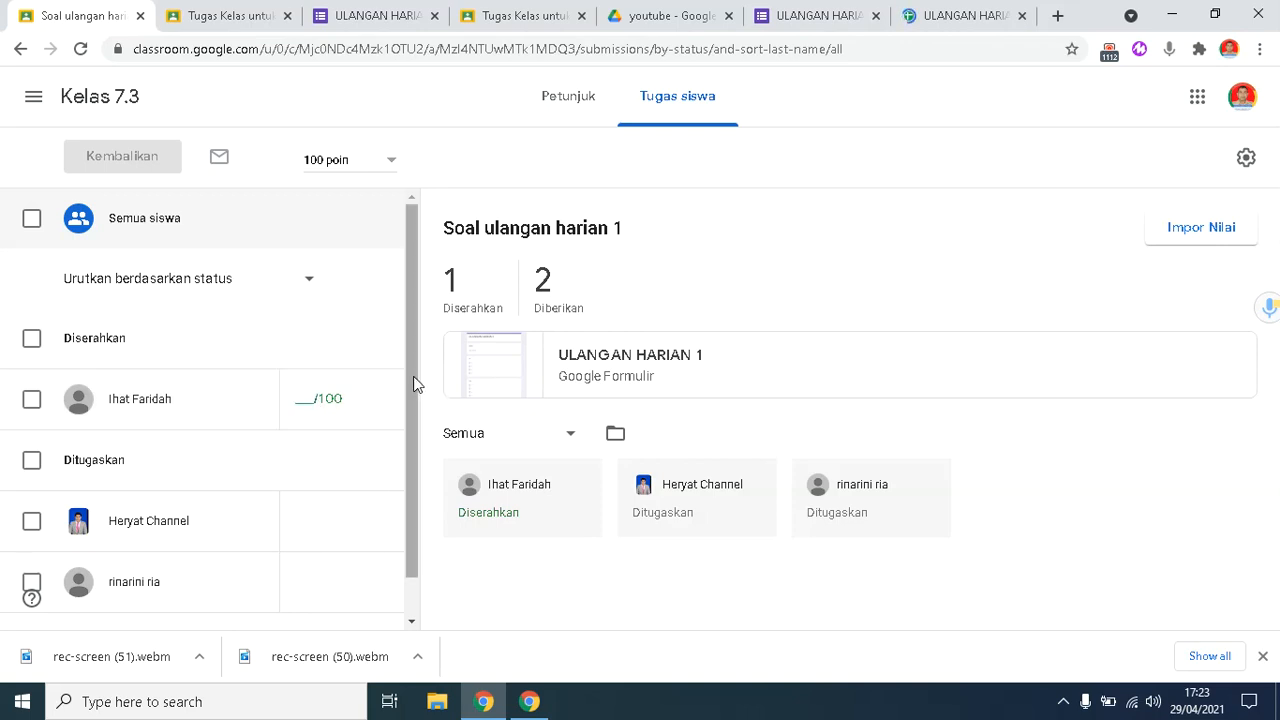
{"action": "left_click_drag", "start_coordinate": [414, 378], "coordinate": [415, 459]}
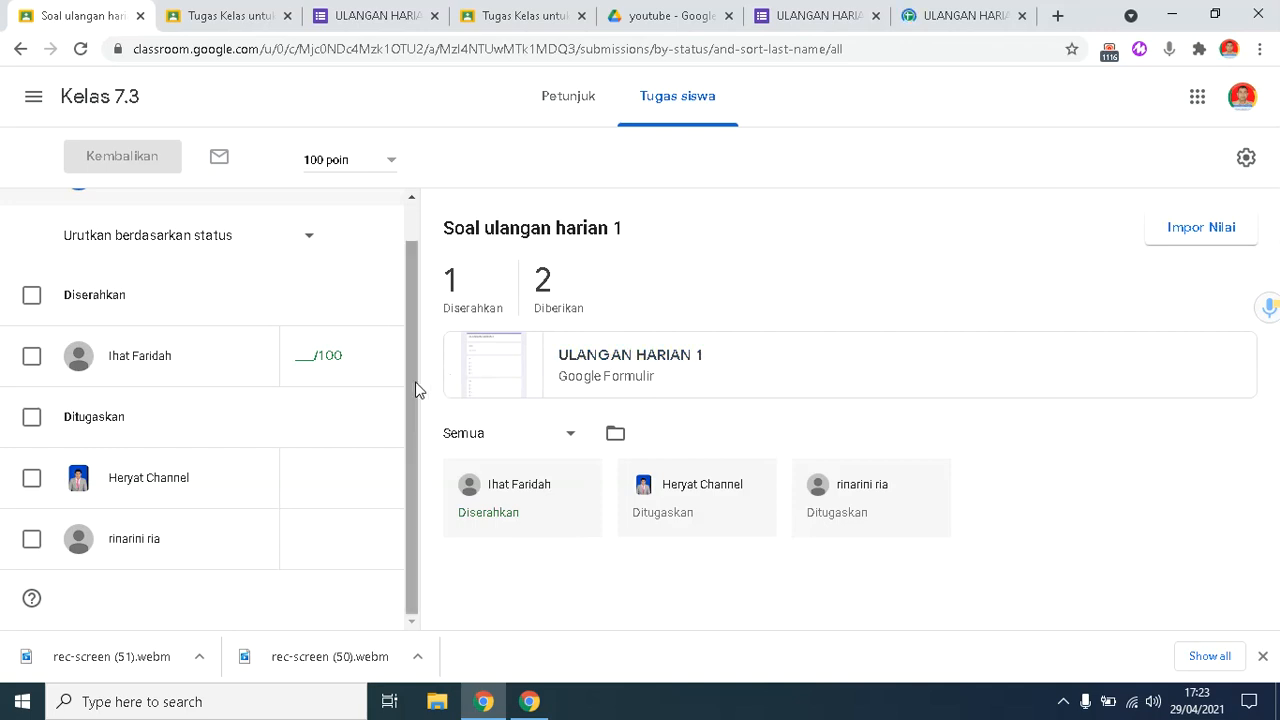
Step: Import the quiz grades from the ULANGAN HARIAN 1 form into the "Soal ulangan harian 1" assignment
{"action": "left_click", "coordinate": [1199, 230]}
{"action": "left_click", "coordinate": [864, 400]}
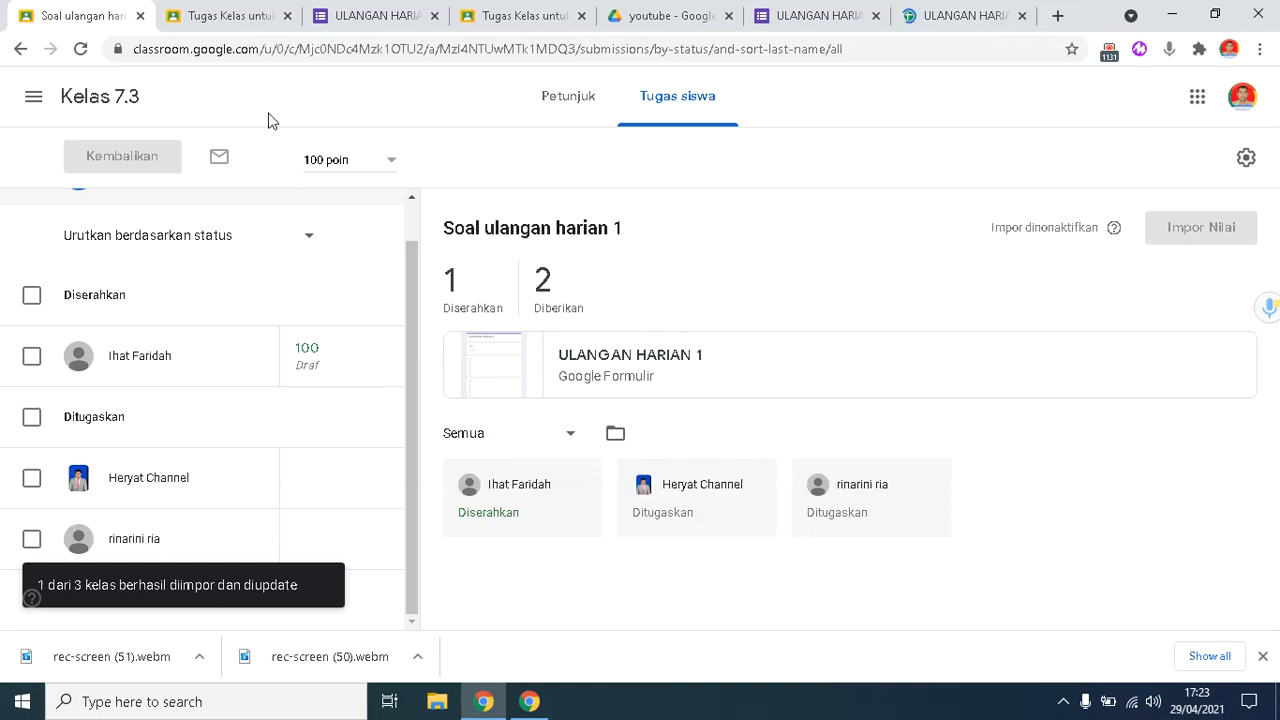
Step: As the student, open "Soal ulangan harian 1", unsubmit the work, and mark the assignment as done again
{"action": "left_click", "coordinate": [204, 17]}
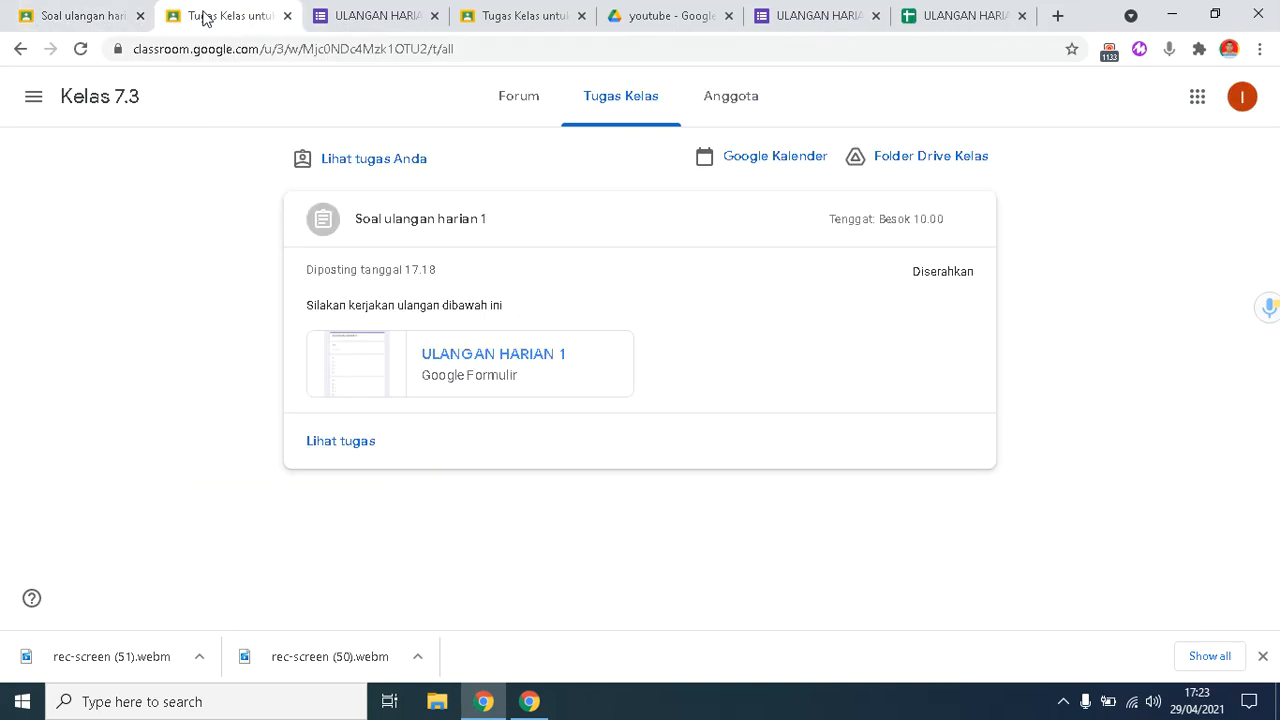
{"action": "left_click", "coordinate": [341, 441]}
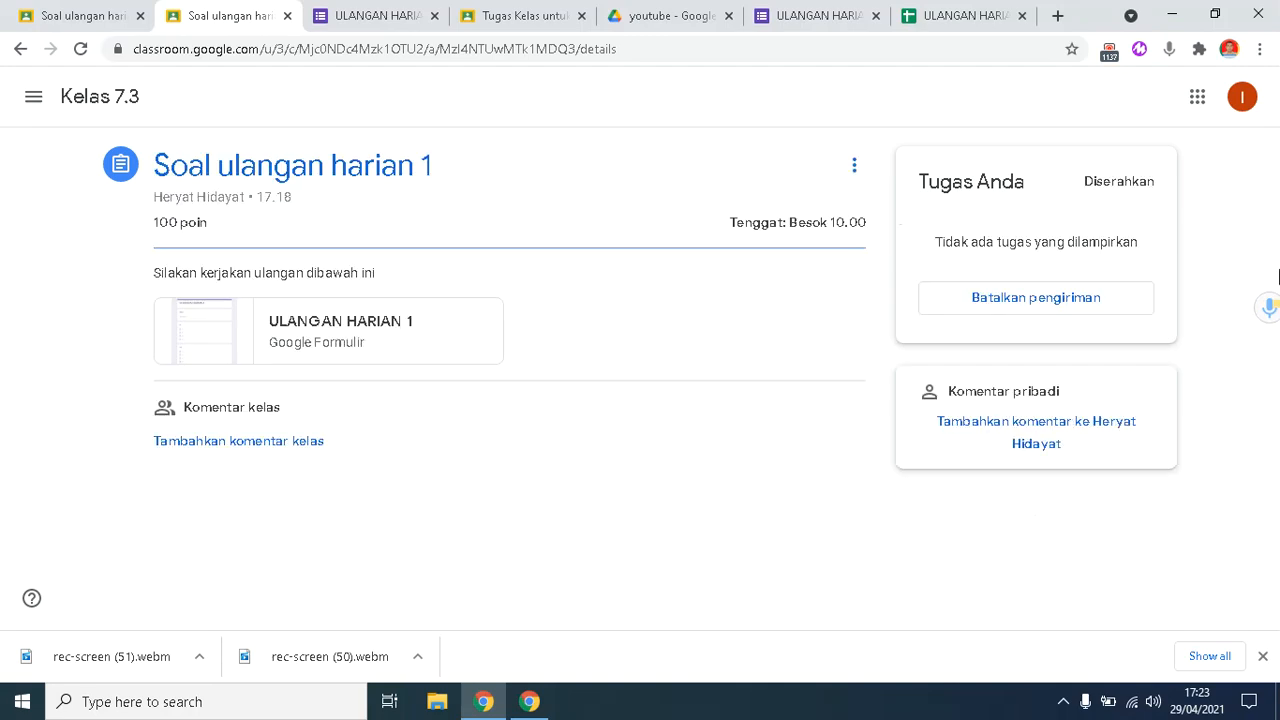
{"action": "left_click", "coordinate": [1048, 303]}
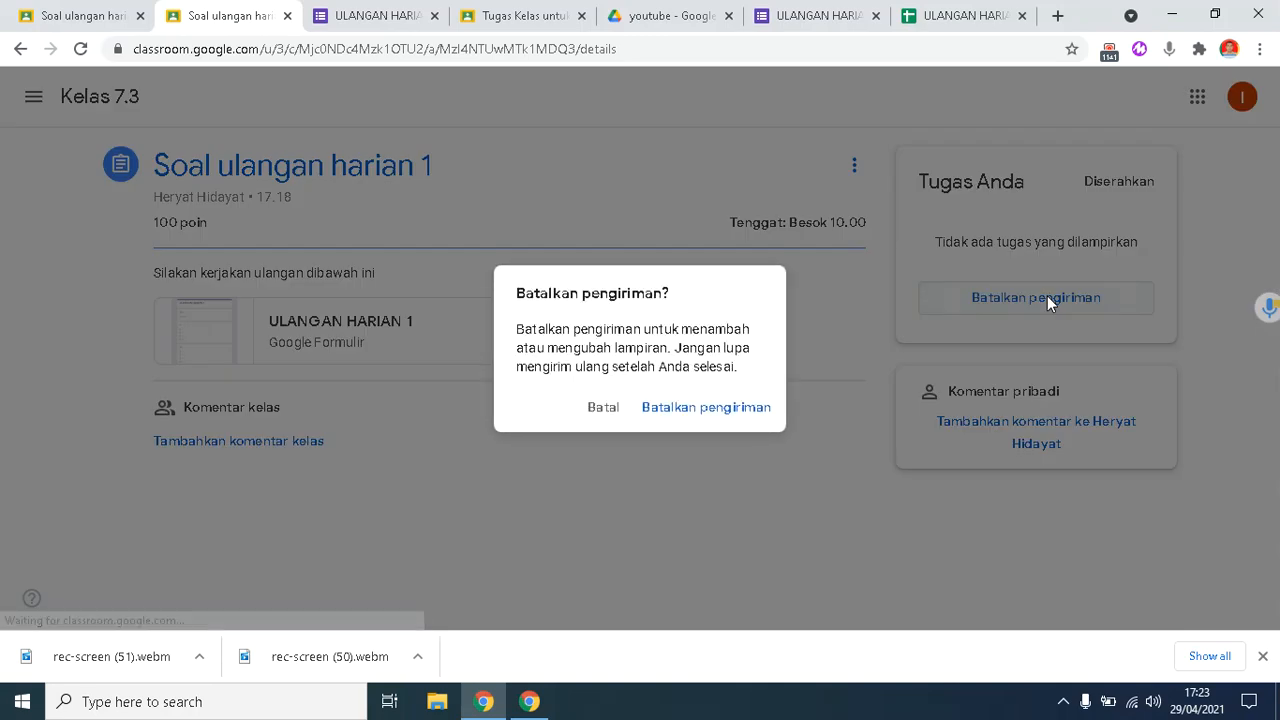
{"action": "left_click", "coordinate": [755, 408]}
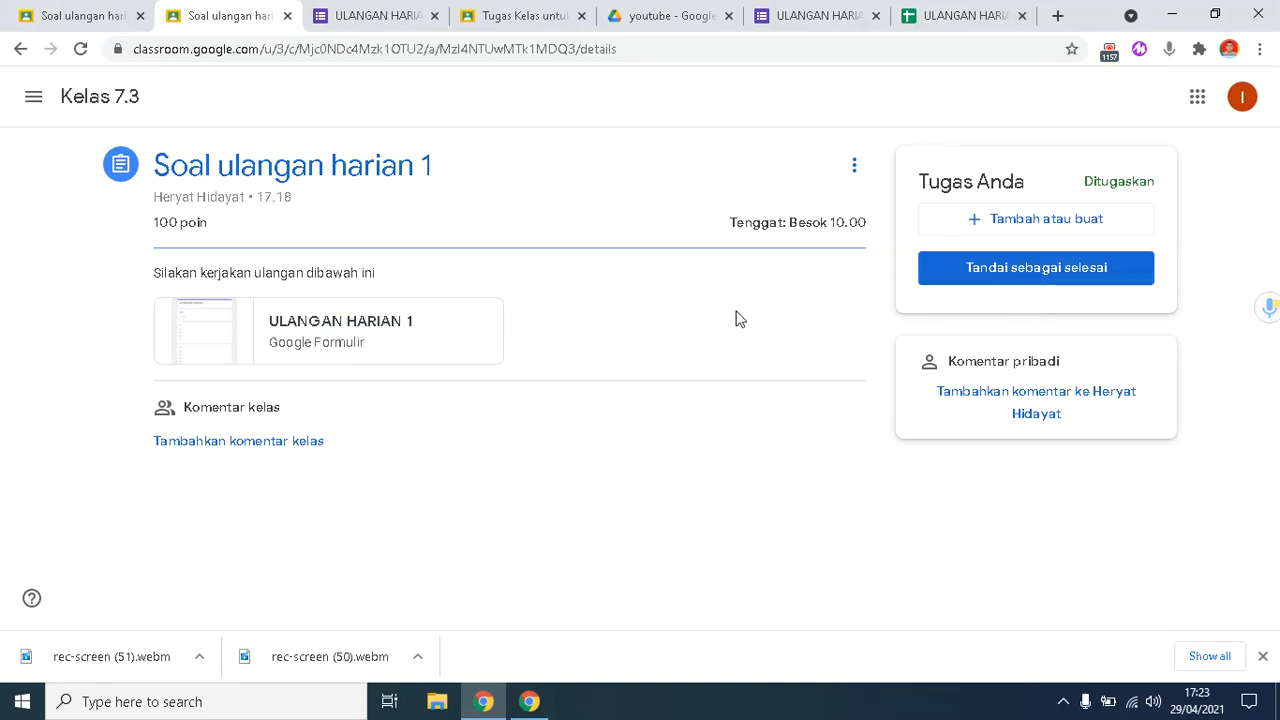
{"action": "left_click", "coordinate": [1016, 270]}
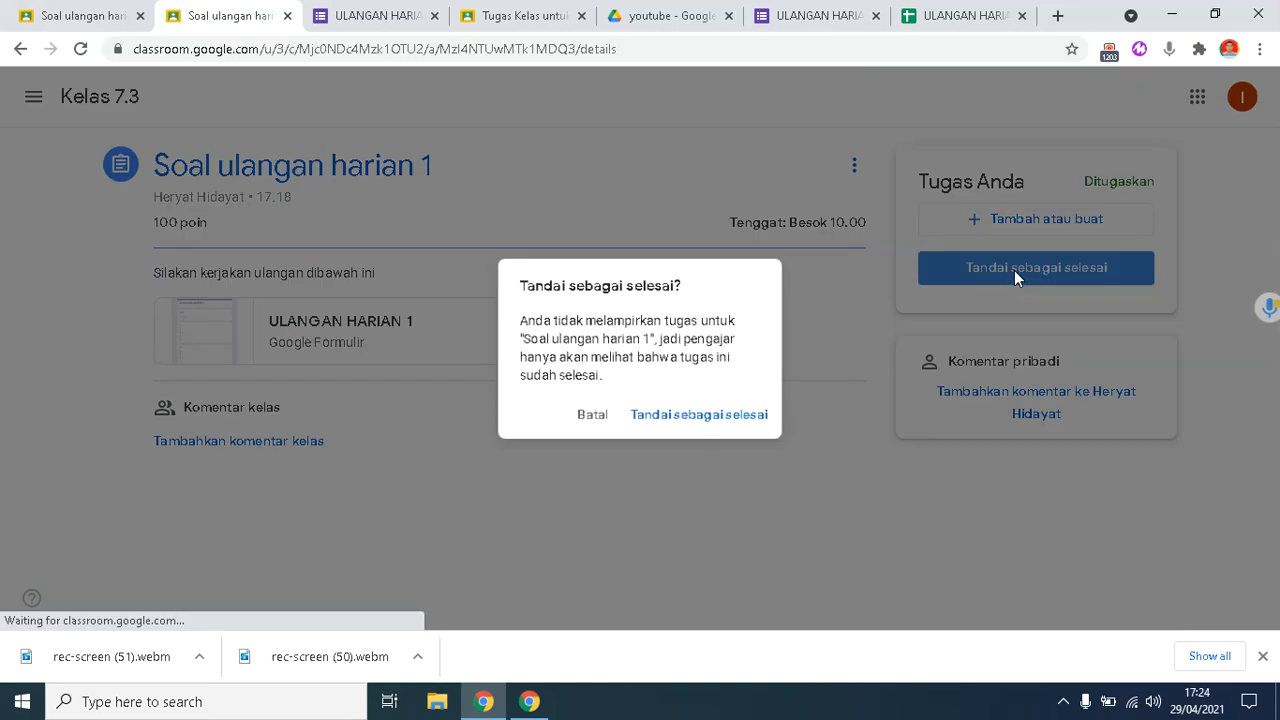
{"action": "left_click", "coordinate": [721, 421]}
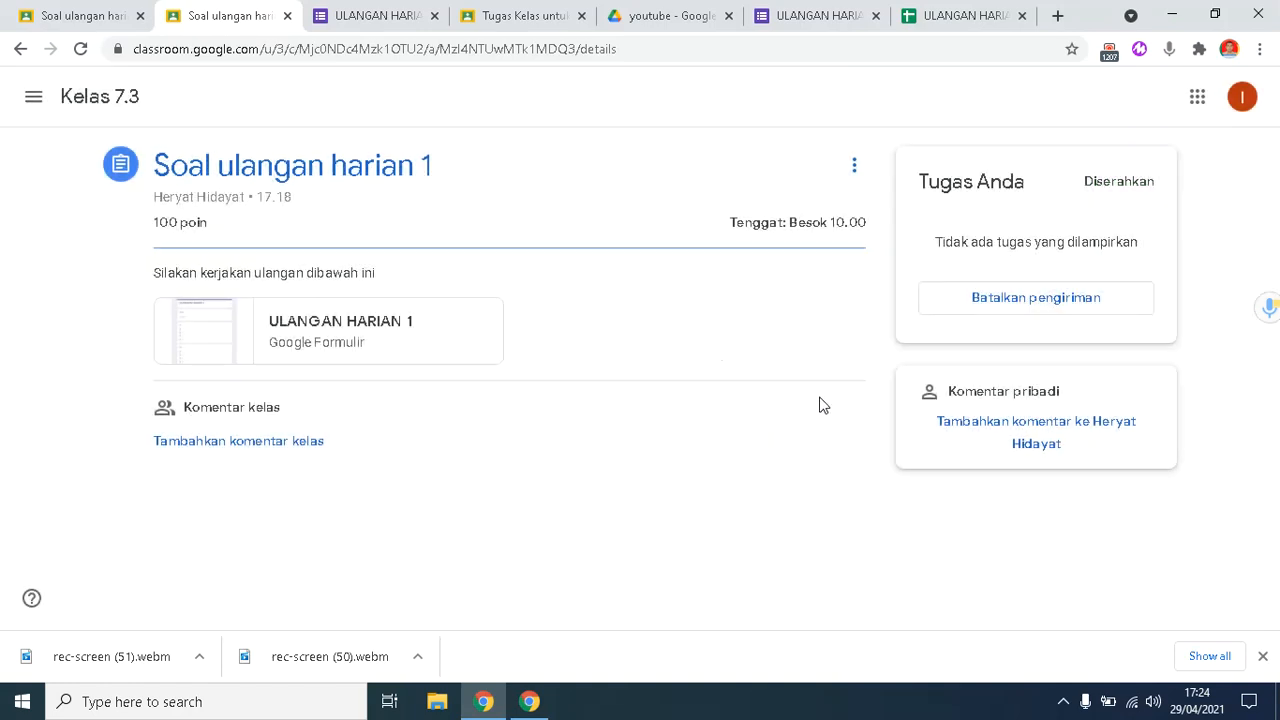
Step: On the teacher's student work page, review the submission history of the student who turned in the quiz
{"action": "left_click", "coordinate": [72, 18]}
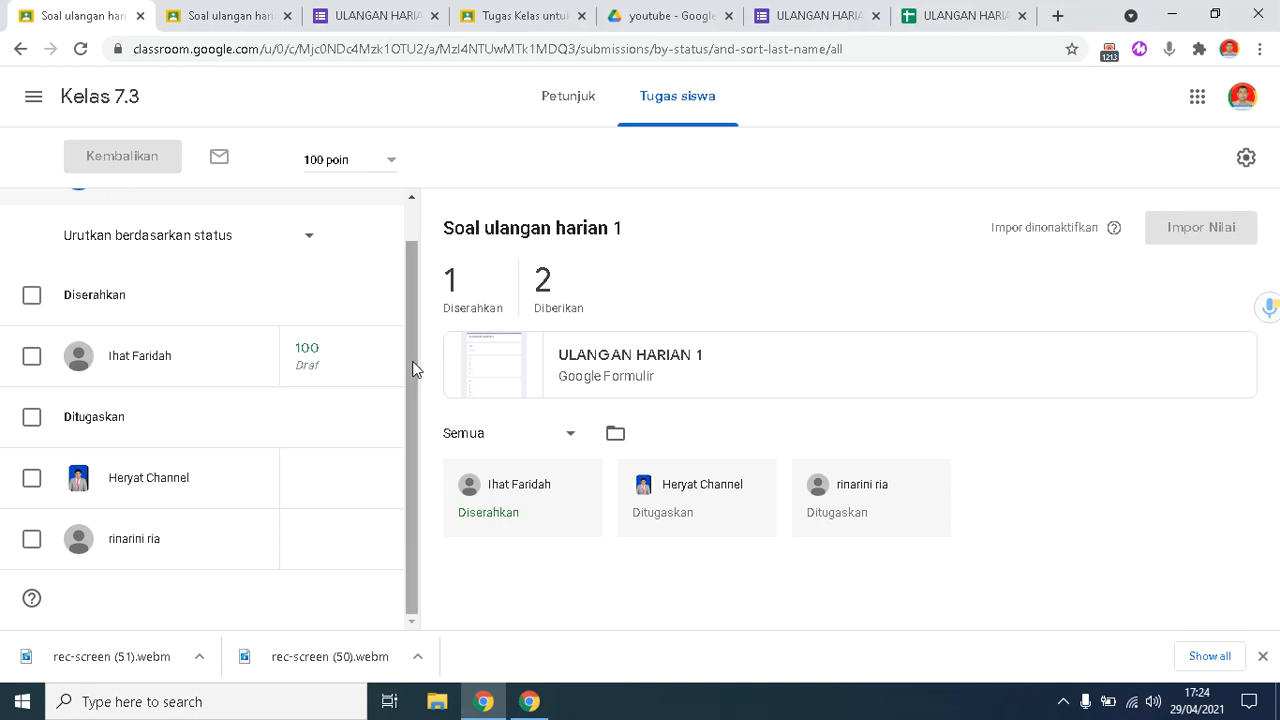
{"action": "left_click", "coordinate": [140, 357]}
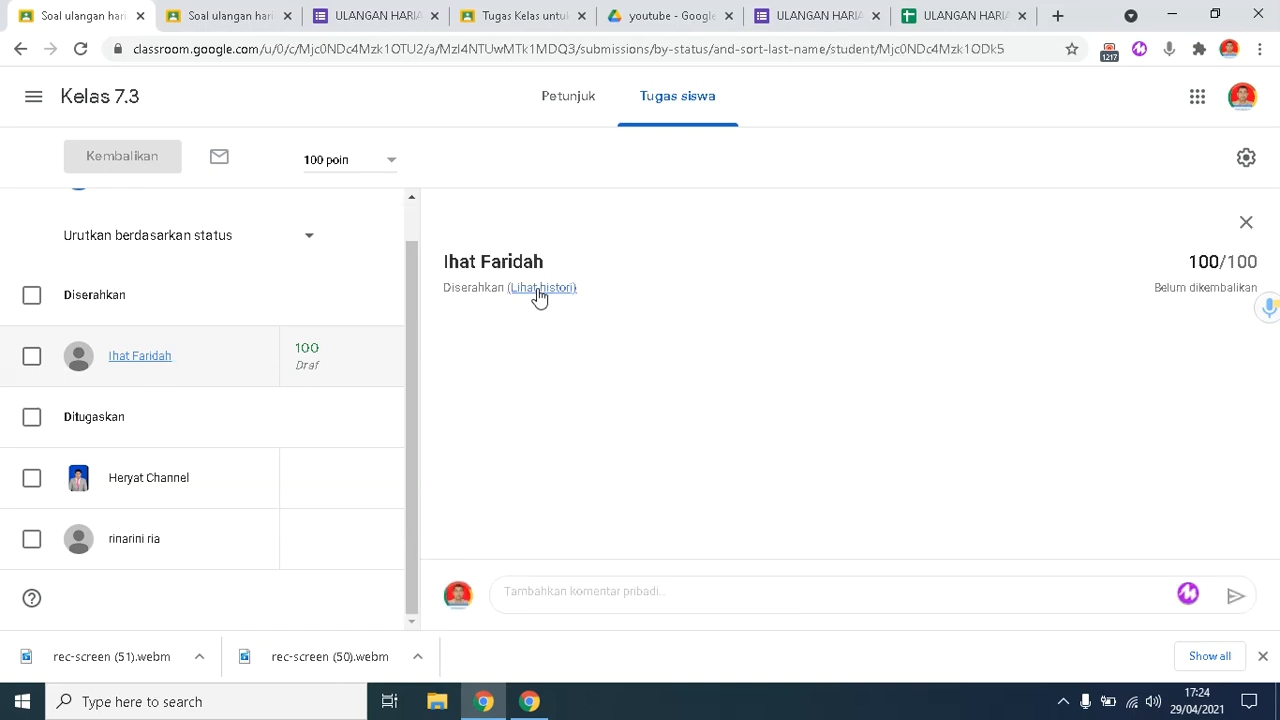
{"action": "left_click", "coordinate": [537, 290]}
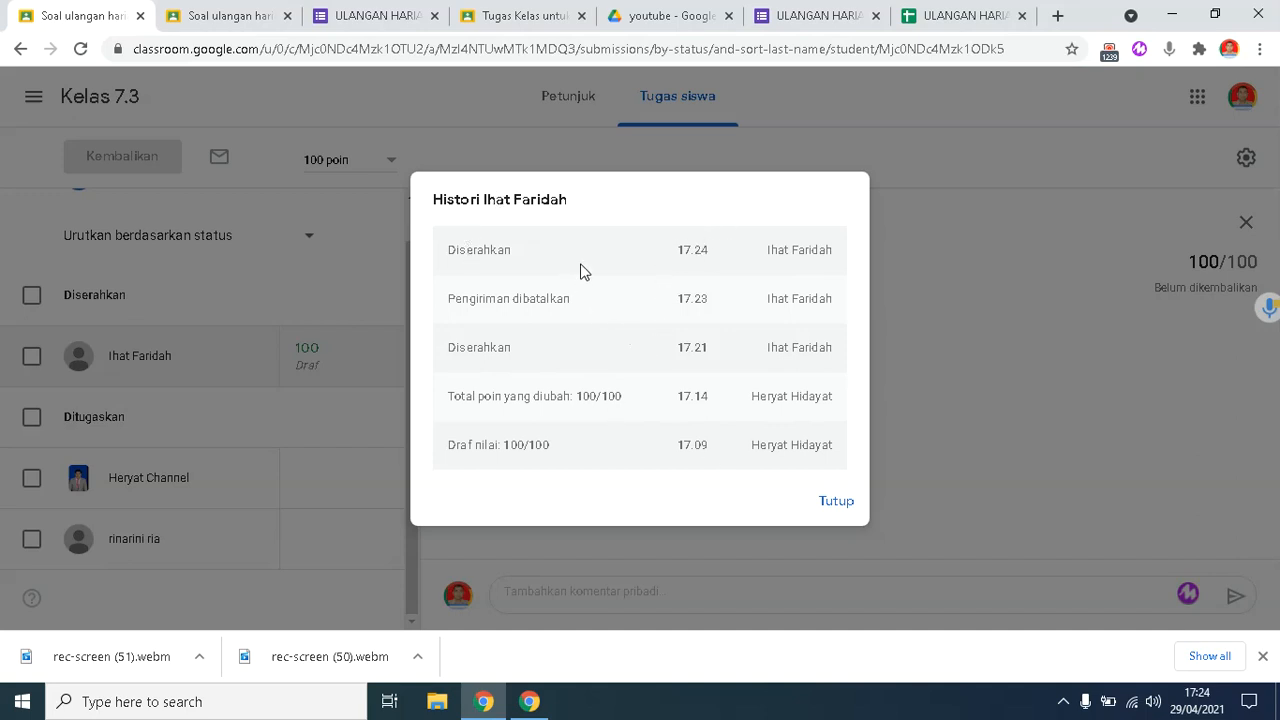
{"action": "left_click", "coordinate": [838, 506]}
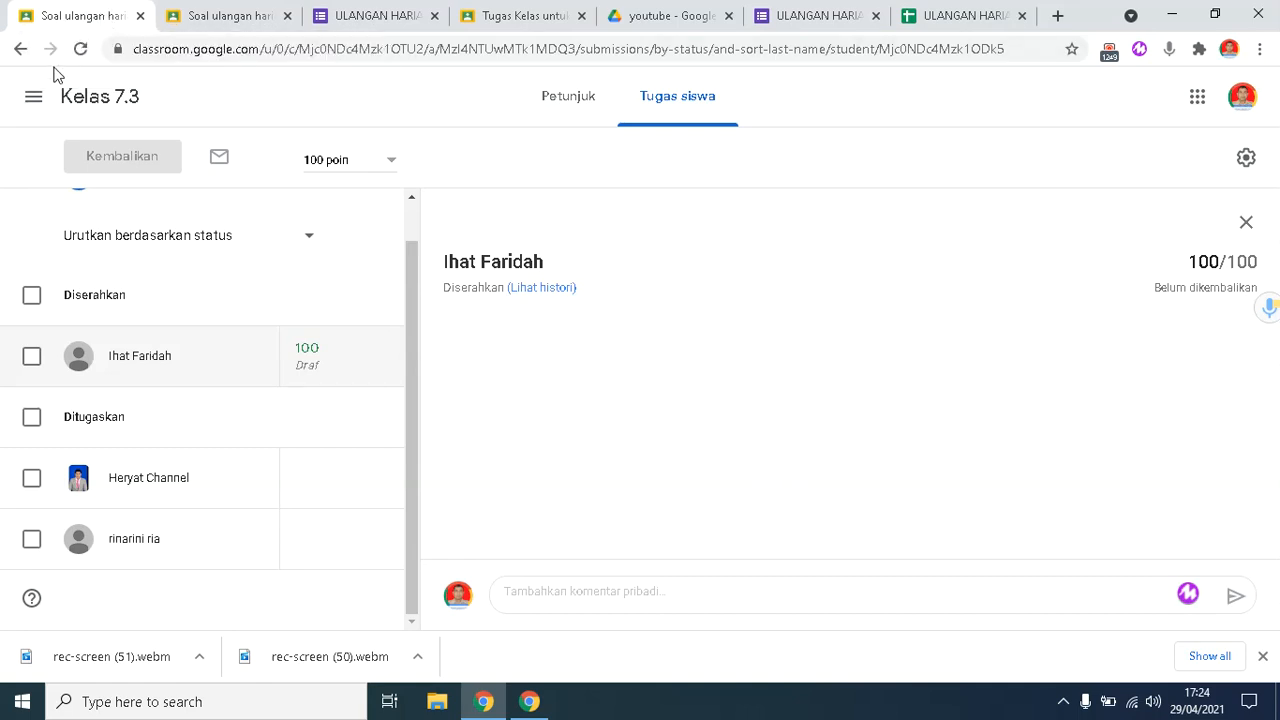
Step: Start a new assignment of type Tugas in the classwork of Kelas 7.3
{"action": "left_click", "coordinate": [33, 96]}
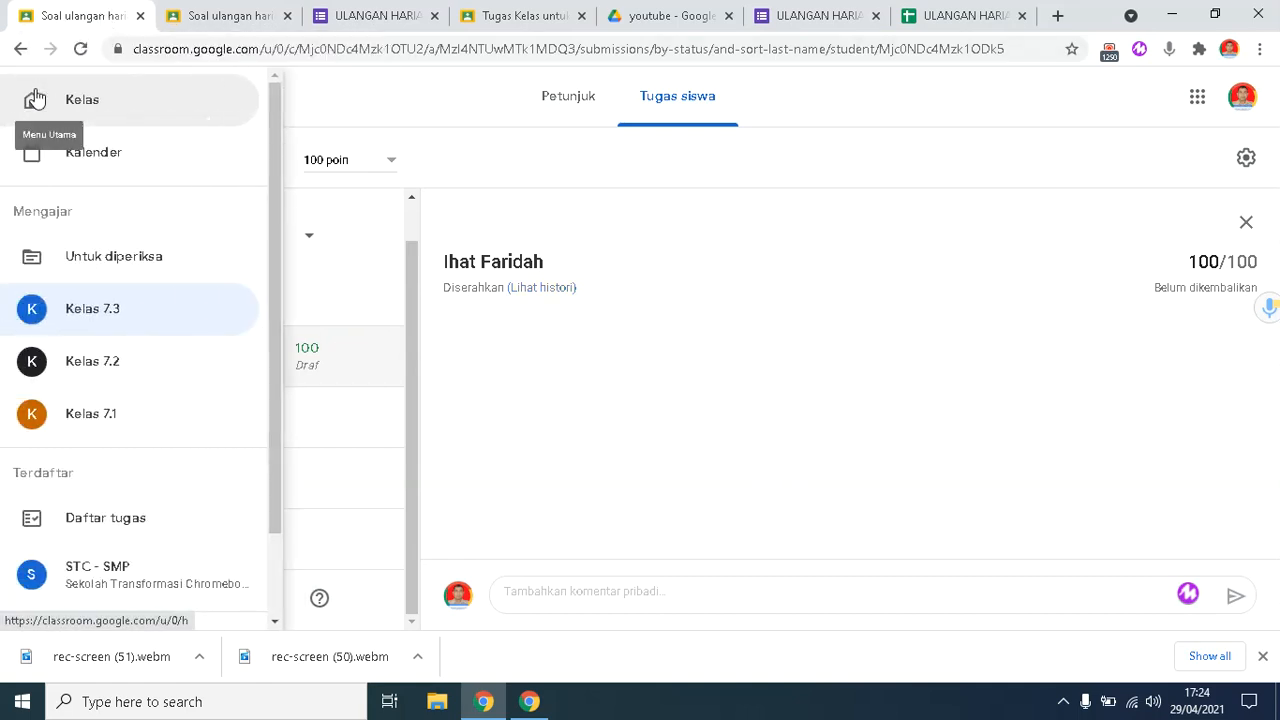
{"action": "left_click", "coordinate": [104, 318]}
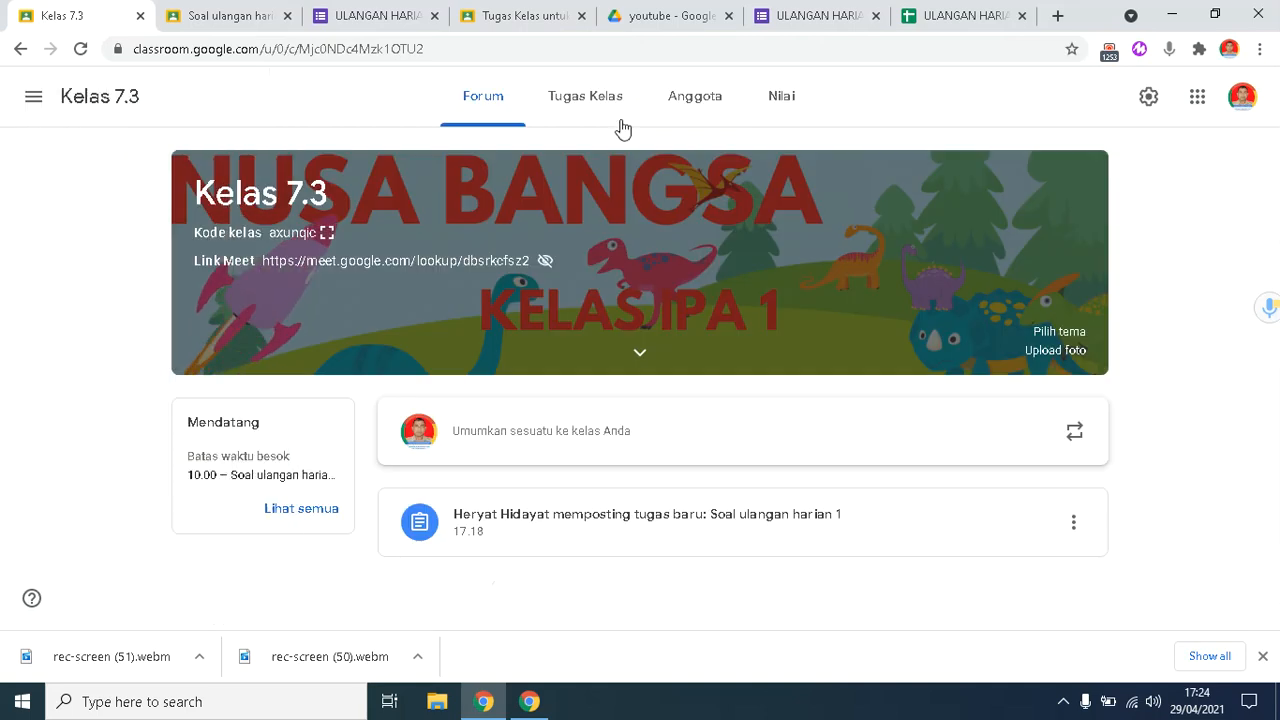
{"action": "left_click", "coordinate": [584, 106]}
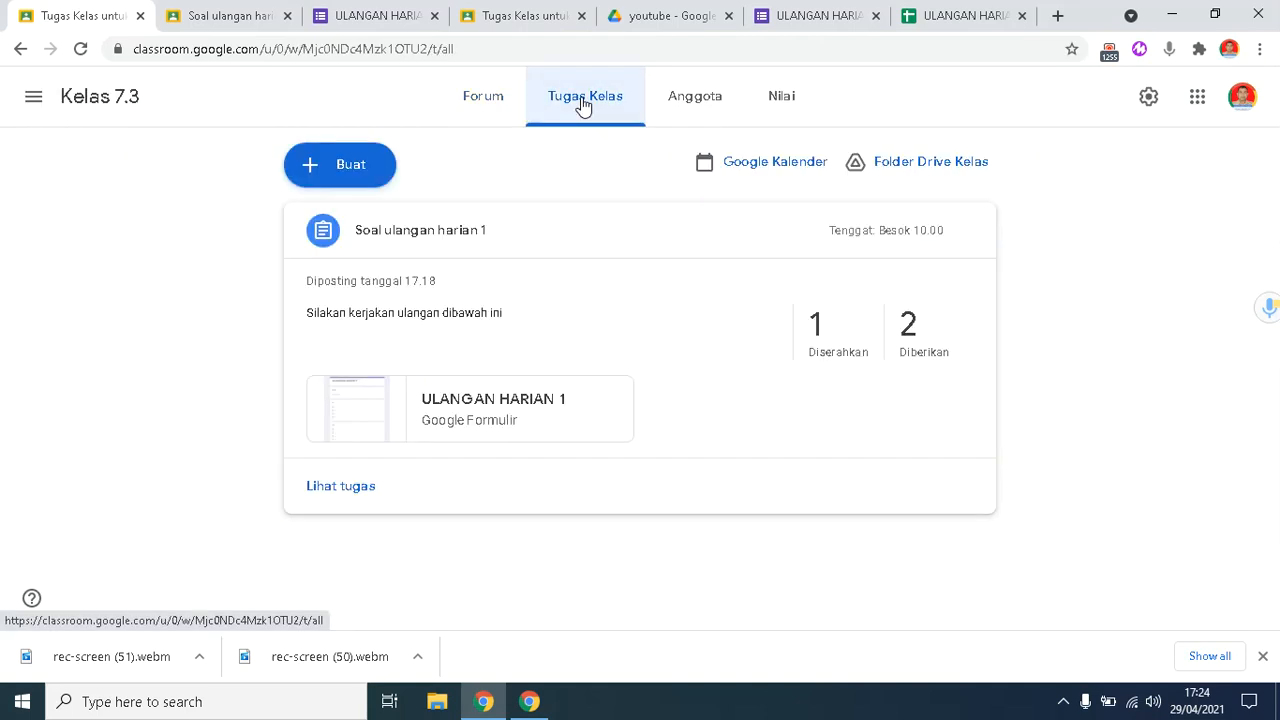
{"action": "left_click", "coordinate": [335, 172]}
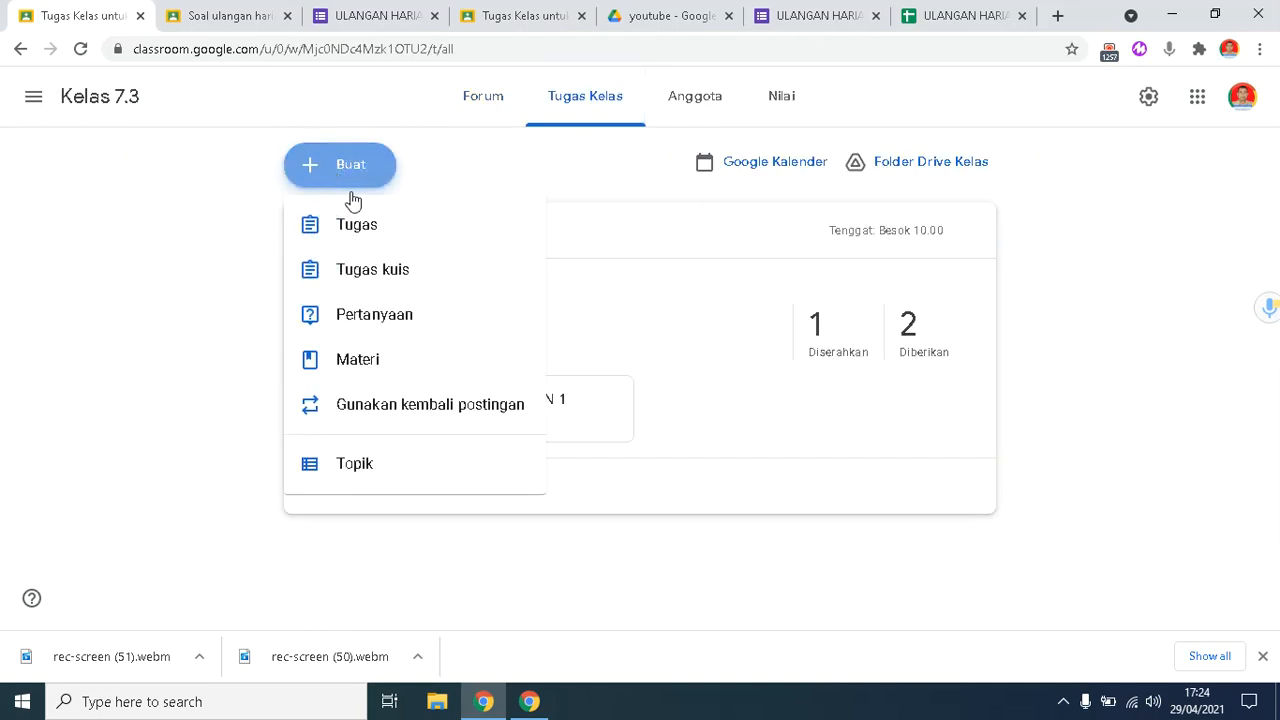
{"action": "left_click", "coordinate": [362, 230]}
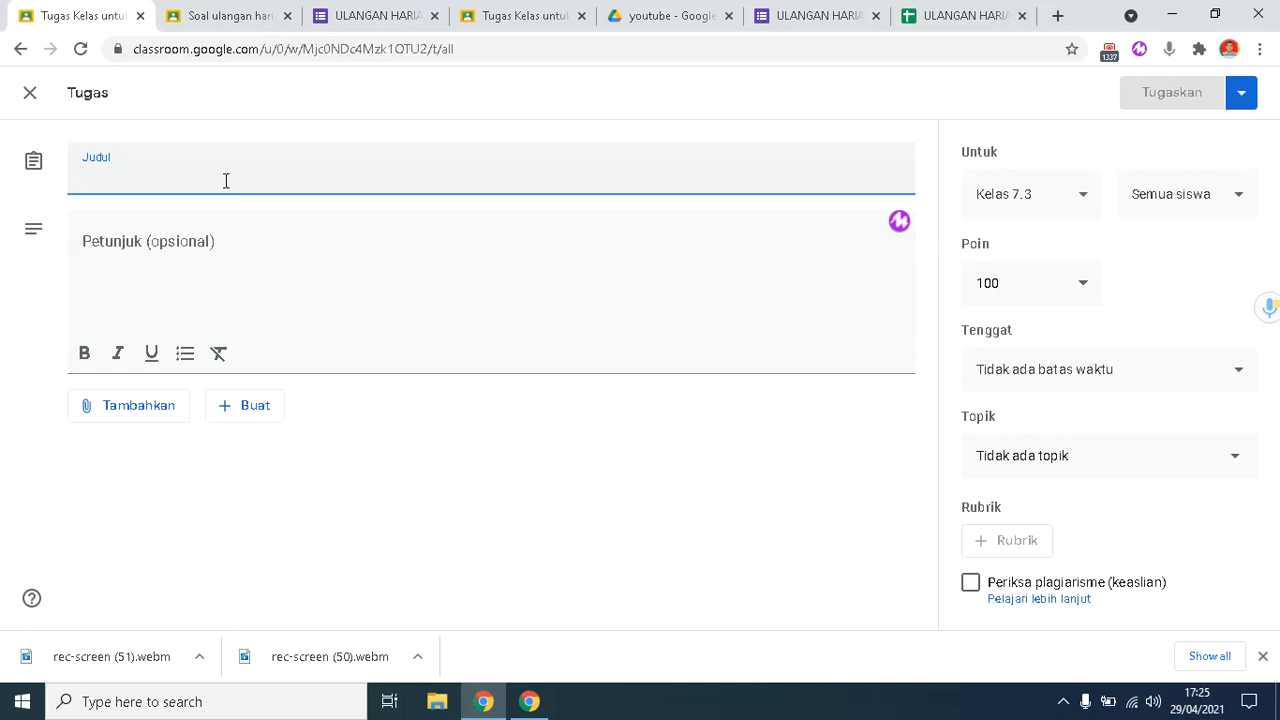
Step: Open the TUGAS 1 presentation from the youtube folder in Google Drive and move the red arrow close to the slide's left edge
{"action": "left_click", "coordinate": [638, 20]}
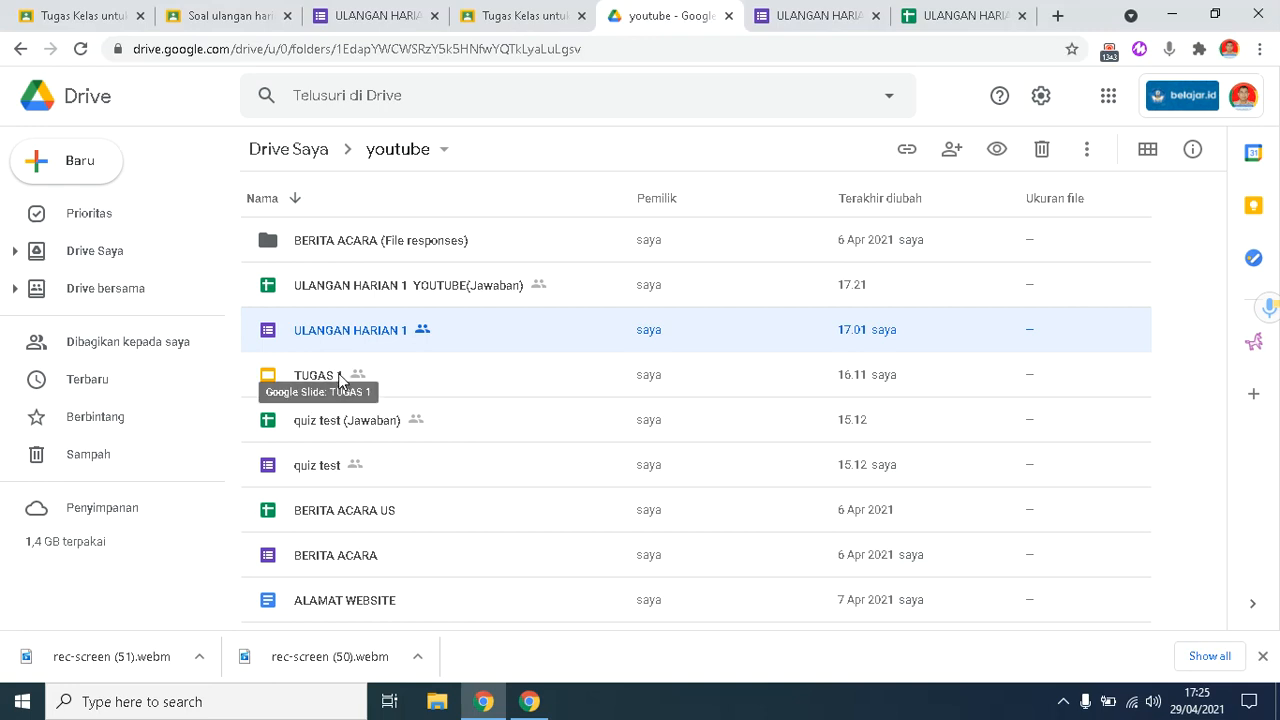
{"action": "left_click", "coordinate": [340, 381]}
{"action": "double_click", "coordinate": [340, 381]}
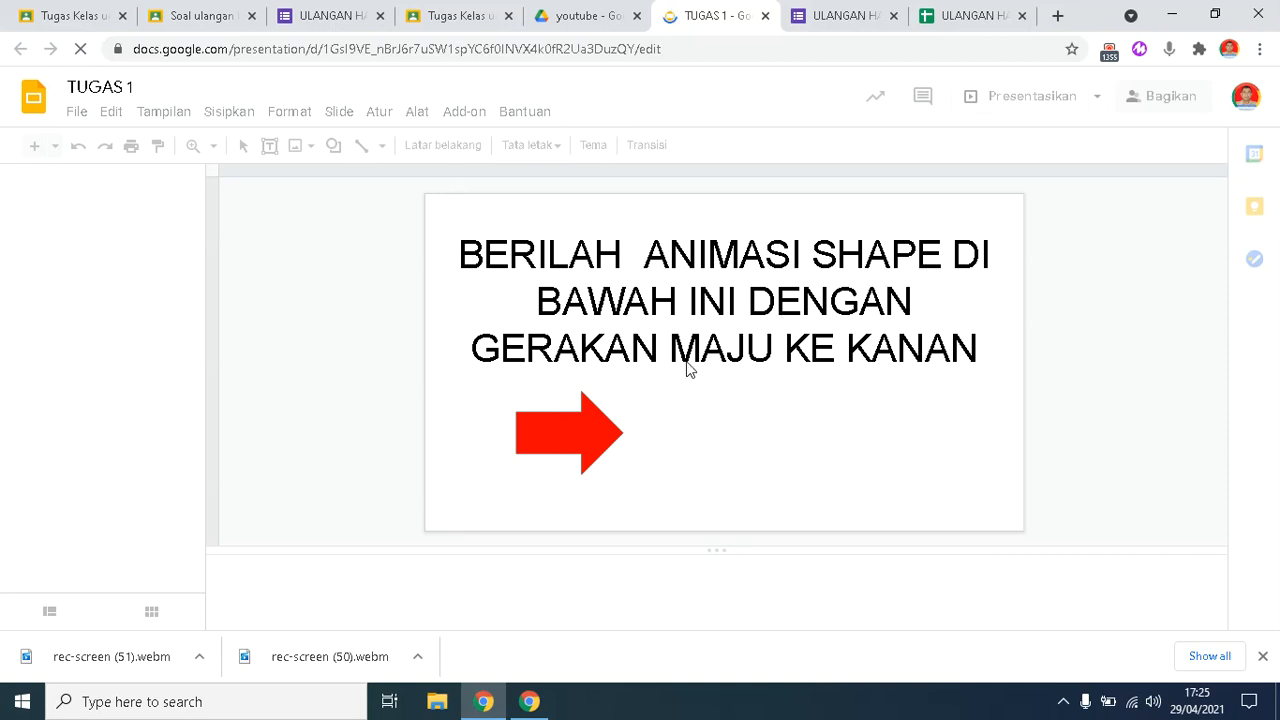
{"action": "left_click", "coordinate": [606, 422]}
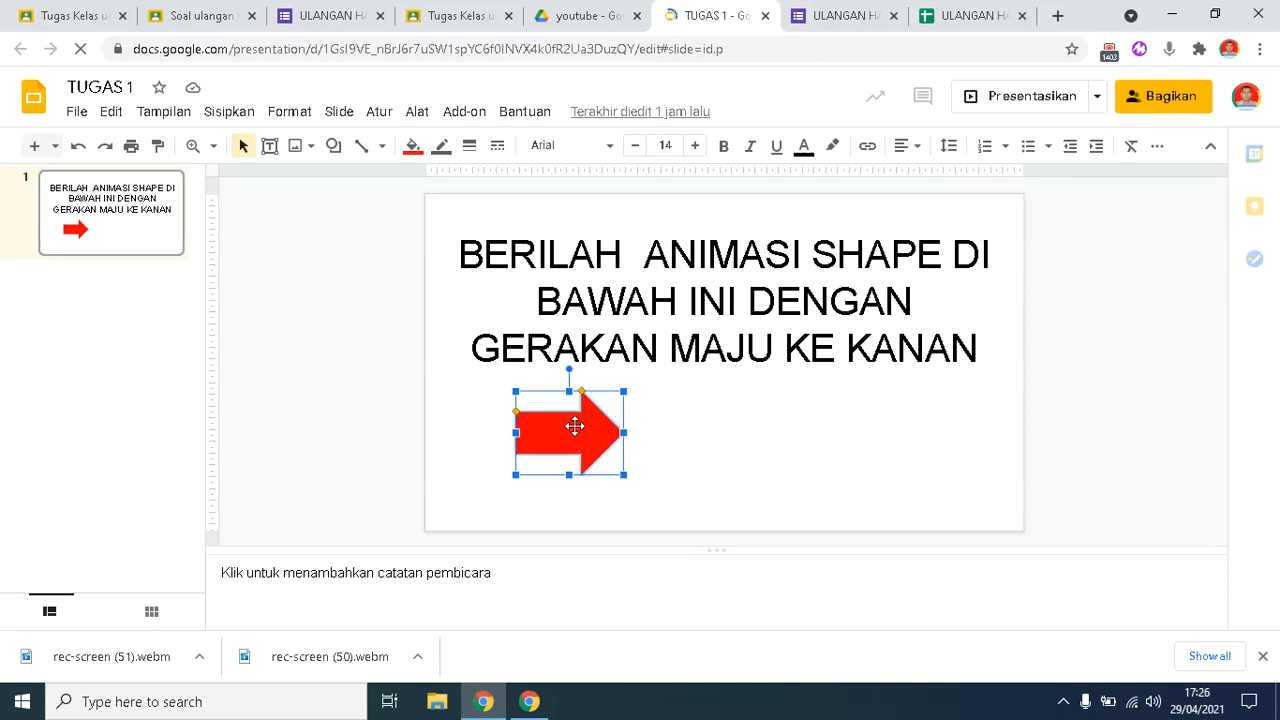
{"action": "left_click_drag", "start_coordinate": [822, 428], "coordinate": [529, 444]}
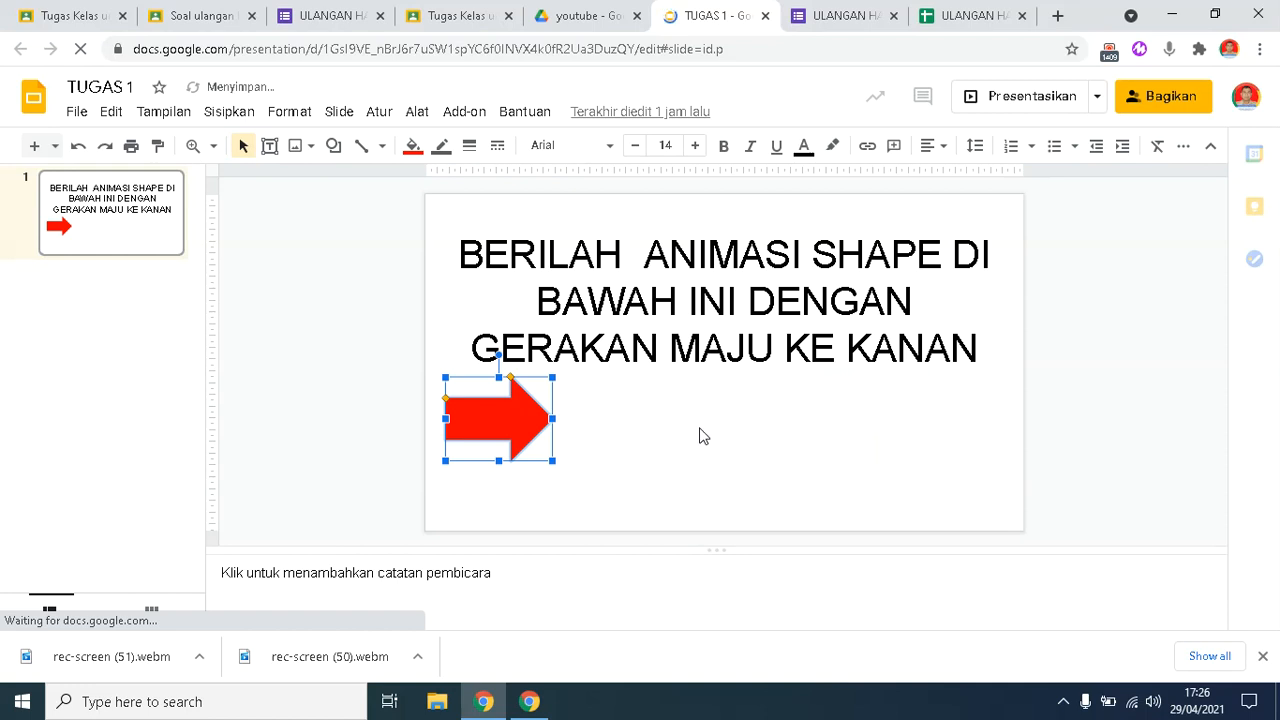
{"action": "key", "text": "Escape"}
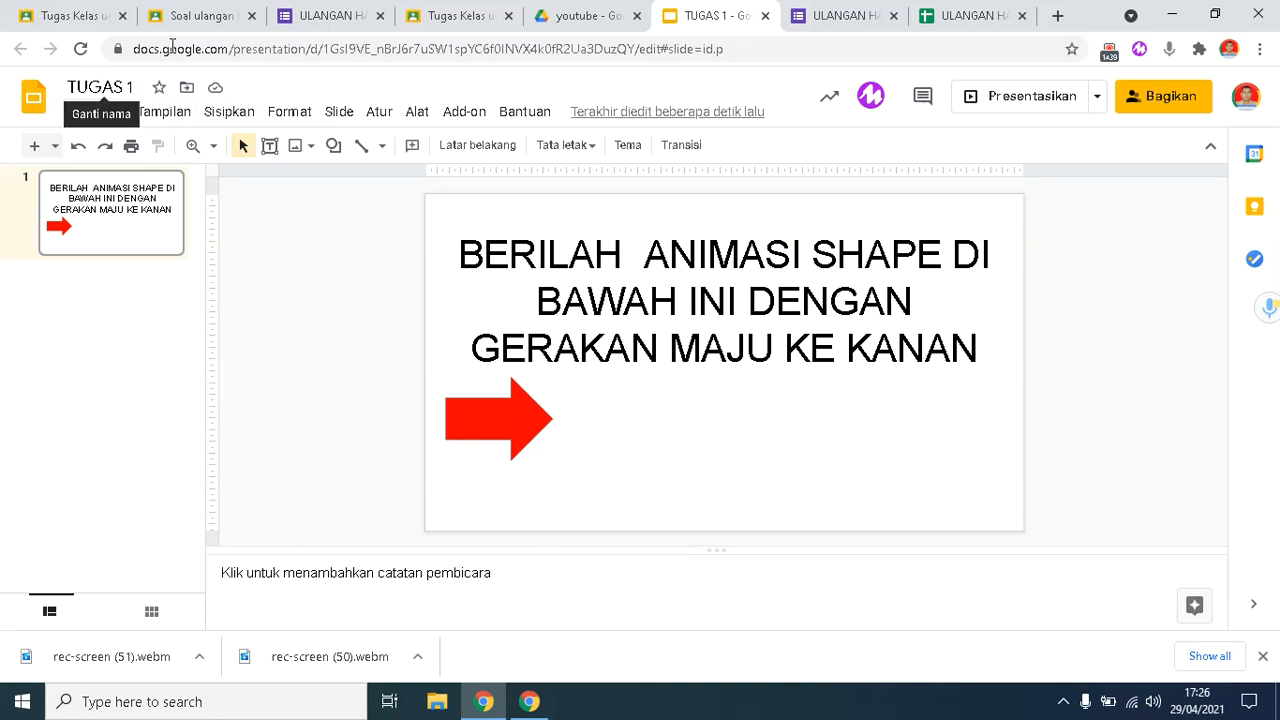
Step: Title the new Classroom assignment "Tugas 2" and enter the instructions "Kerjakan tugas praktek ini"
{"action": "left_click", "coordinate": [80, 18]}
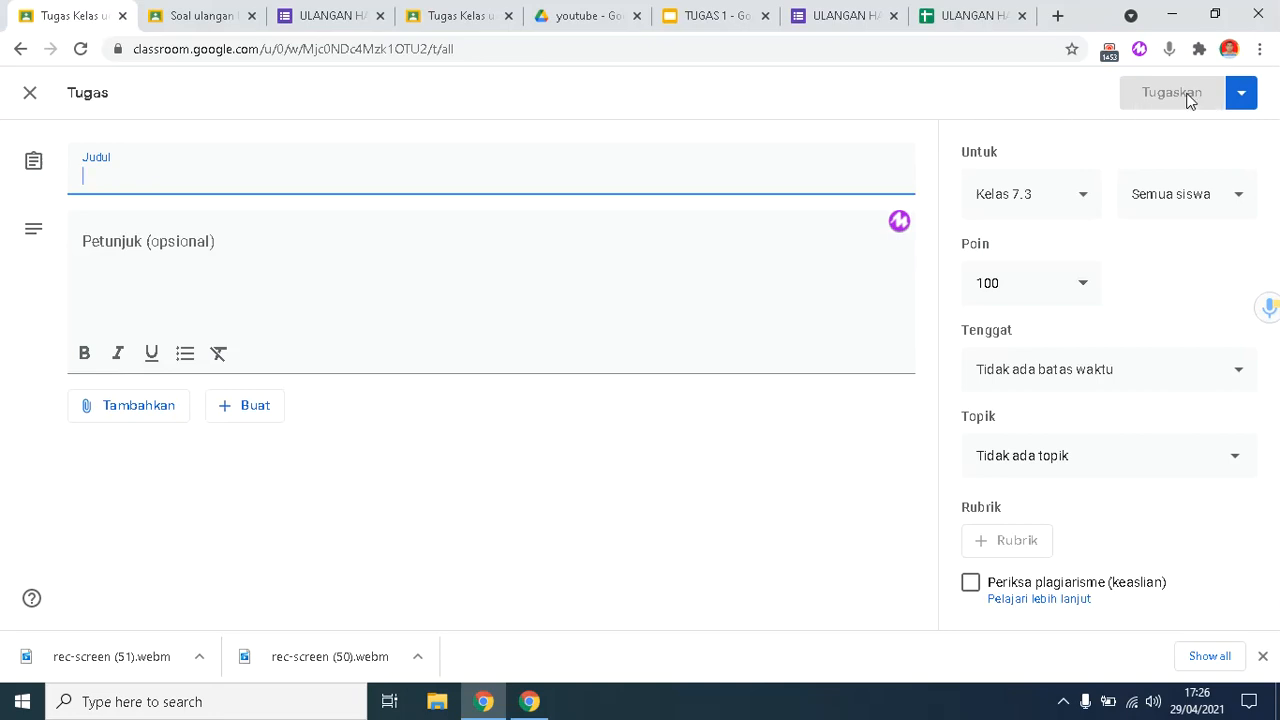
{"action": "left_click", "coordinate": [1171, 55]}
{"action": "left_click", "coordinate": [1169, 50]}
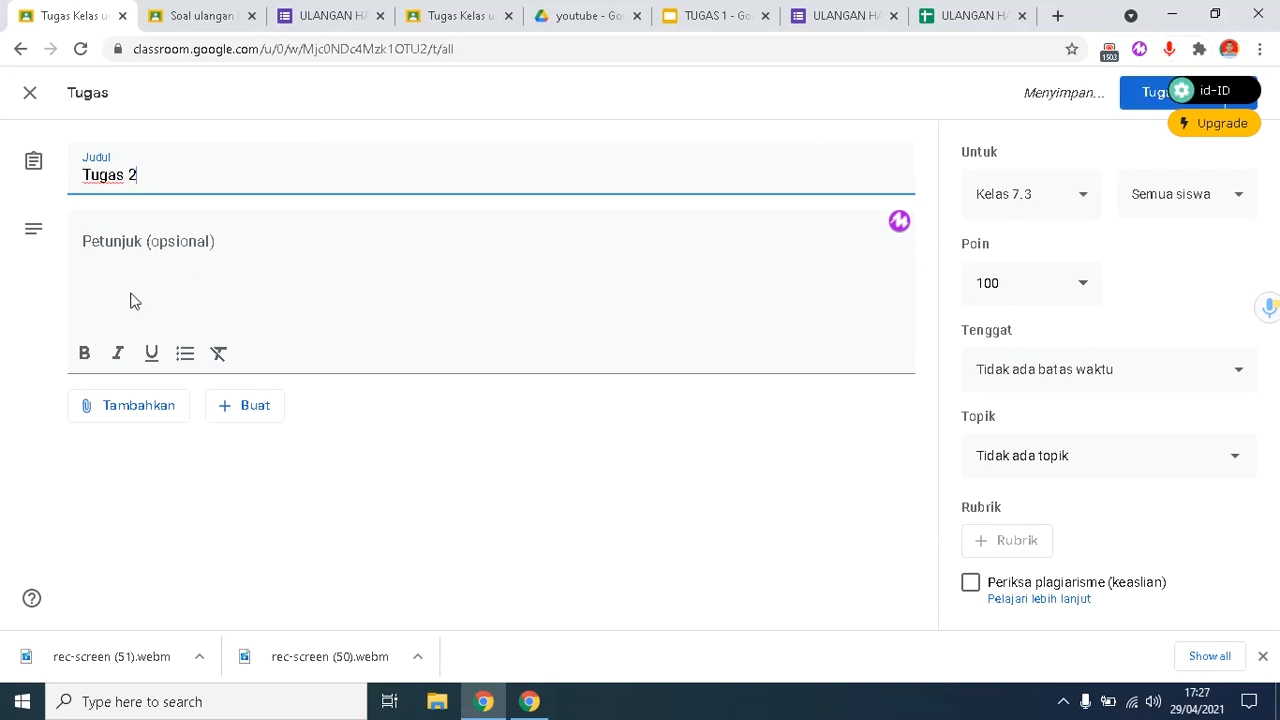
{"action": "left_click", "coordinate": [127, 244]}
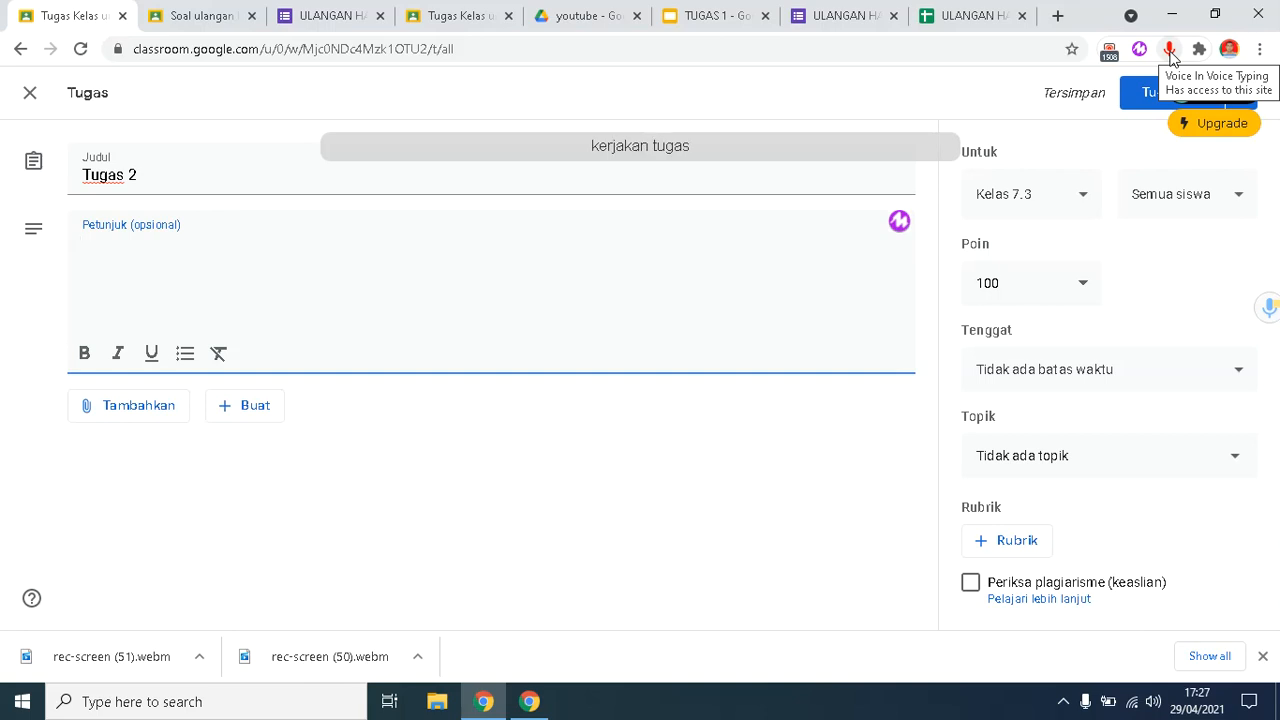
{"action": "left_click", "coordinate": [1170, 52]}
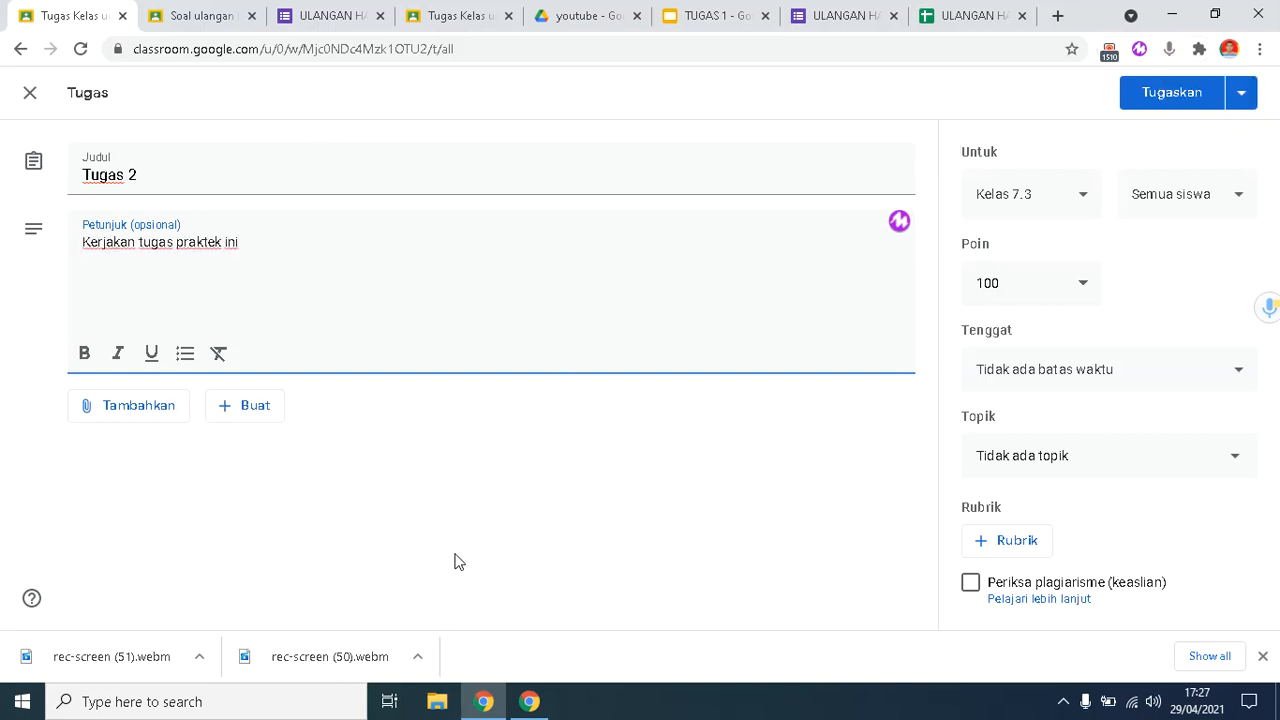
Step: Attach the TUGAS 1 presentation from Google Drive to the assignment
{"action": "left_click", "coordinate": [153, 415]}
{"action": "left_click", "coordinate": [153, 415]}
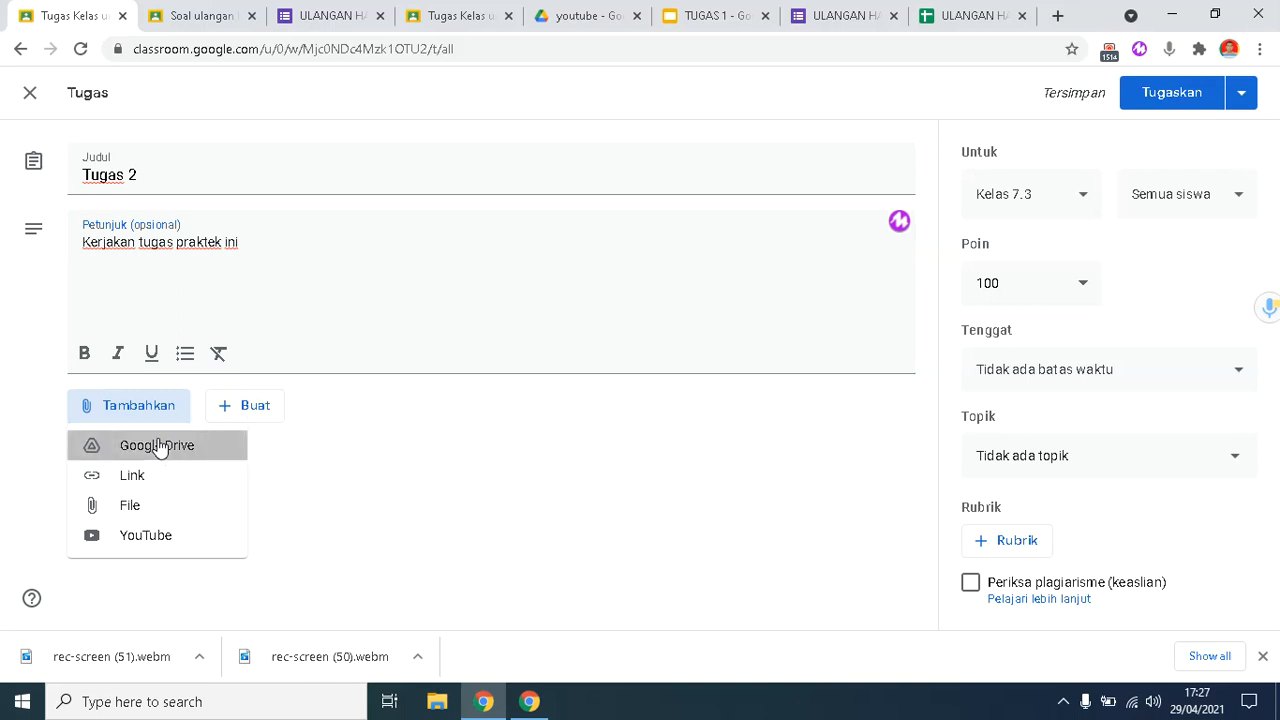
{"action": "left_click", "coordinate": [158, 445]}
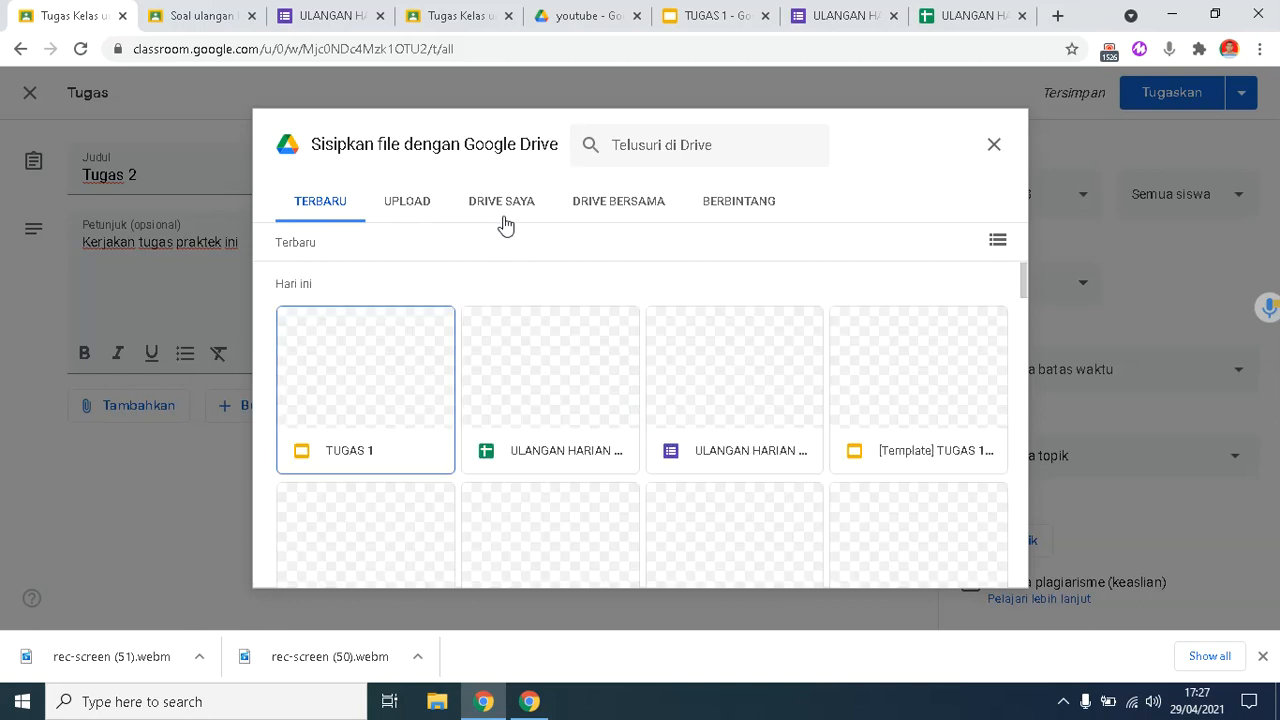
{"action": "left_click", "coordinate": [328, 367]}
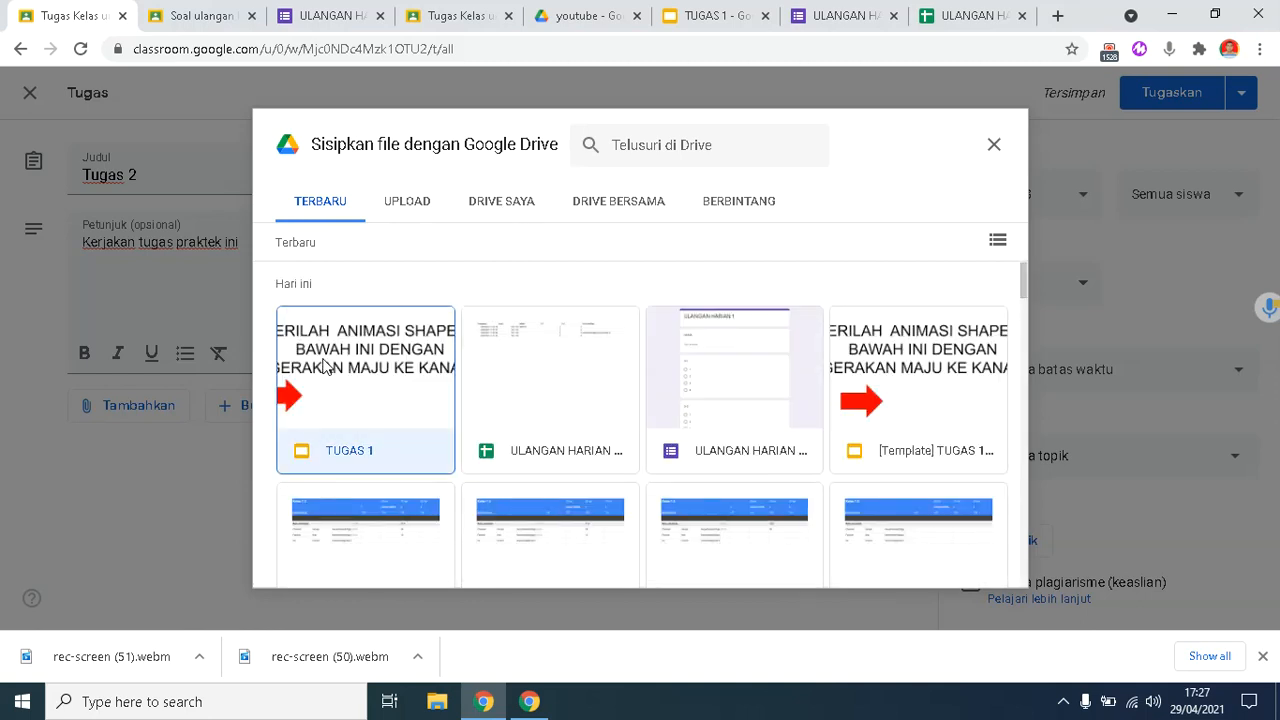
{"action": "left_click", "coordinate": [966, 566]}
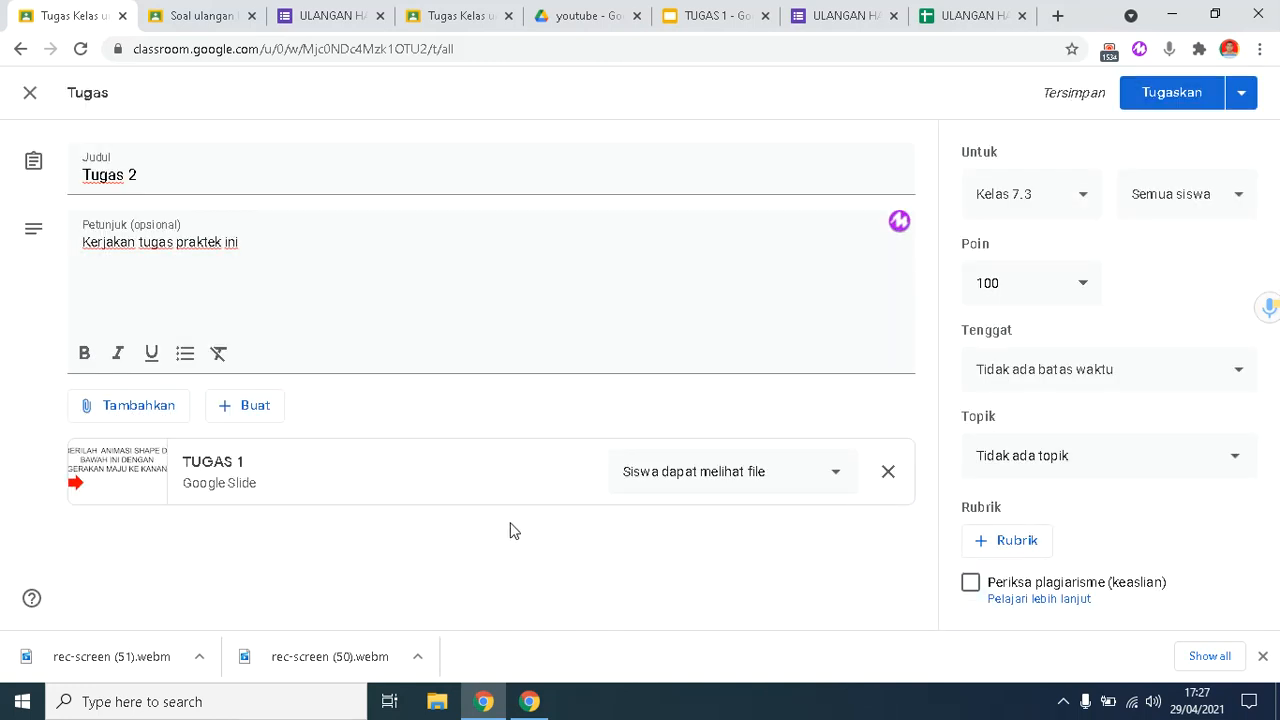
Step: Set the TUGAS 1 attachment's student access to "Buat salinan untuk setiap siswa"
{"action": "left_click", "coordinate": [836, 476]}
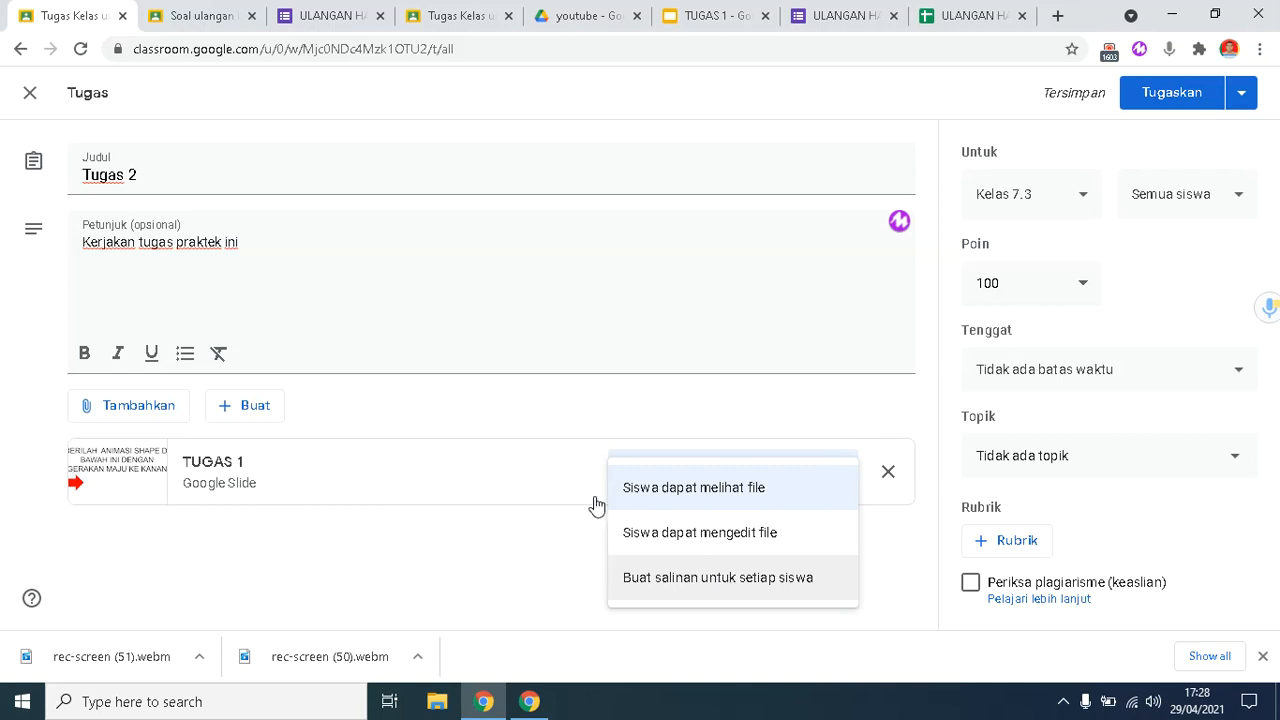
{"action": "left_click", "coordinate": [566, 410]}
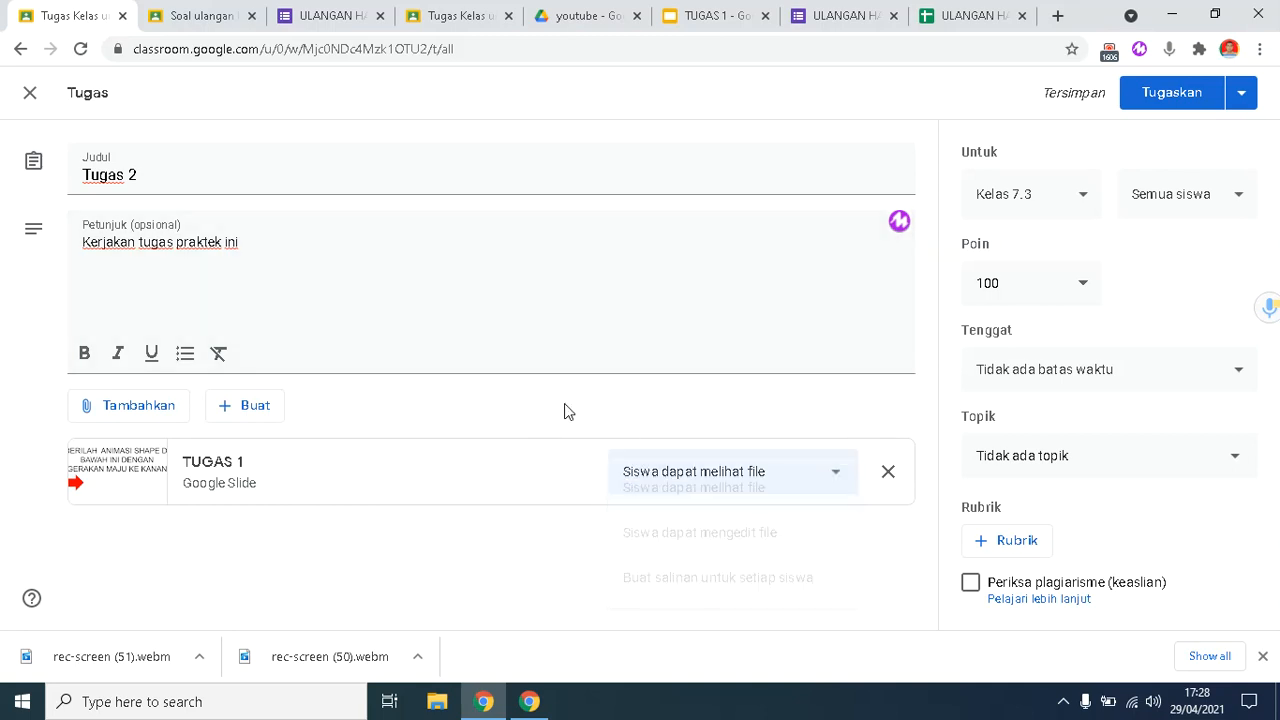
{"action": "left_click", "coordinate": [225, 20]}
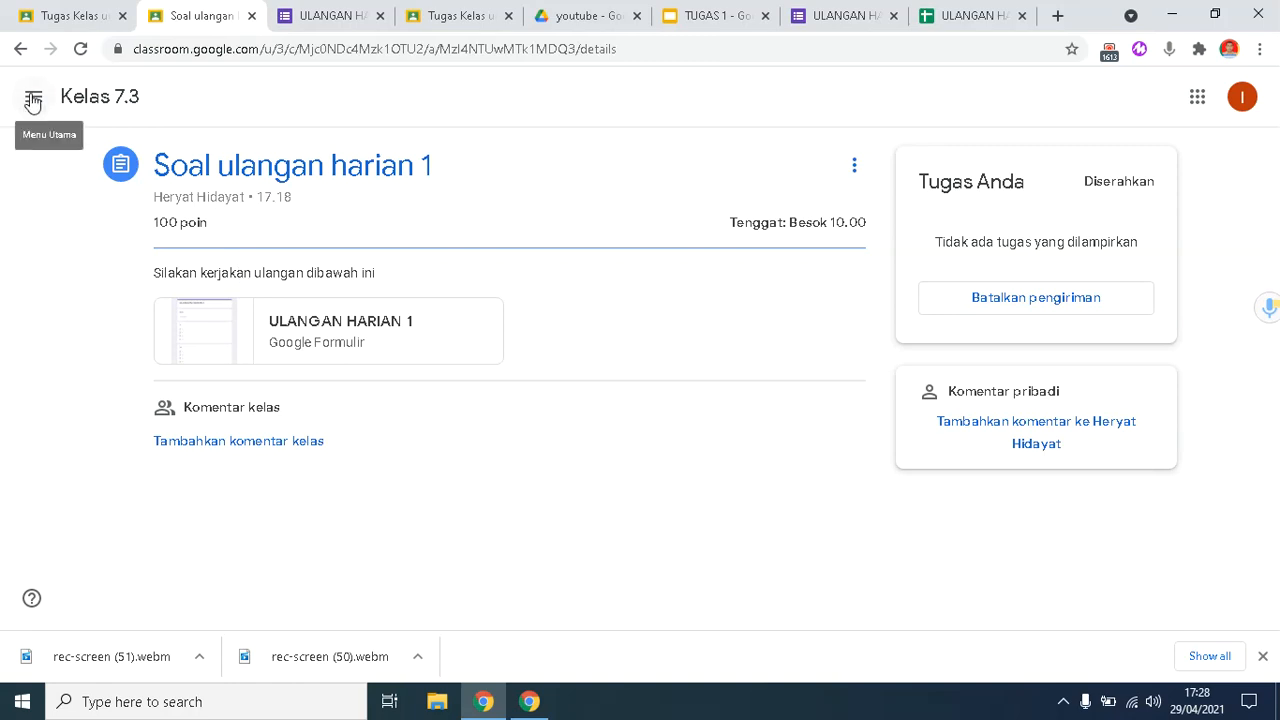
{"action": "left_click", "coordinate": [92, 22]}
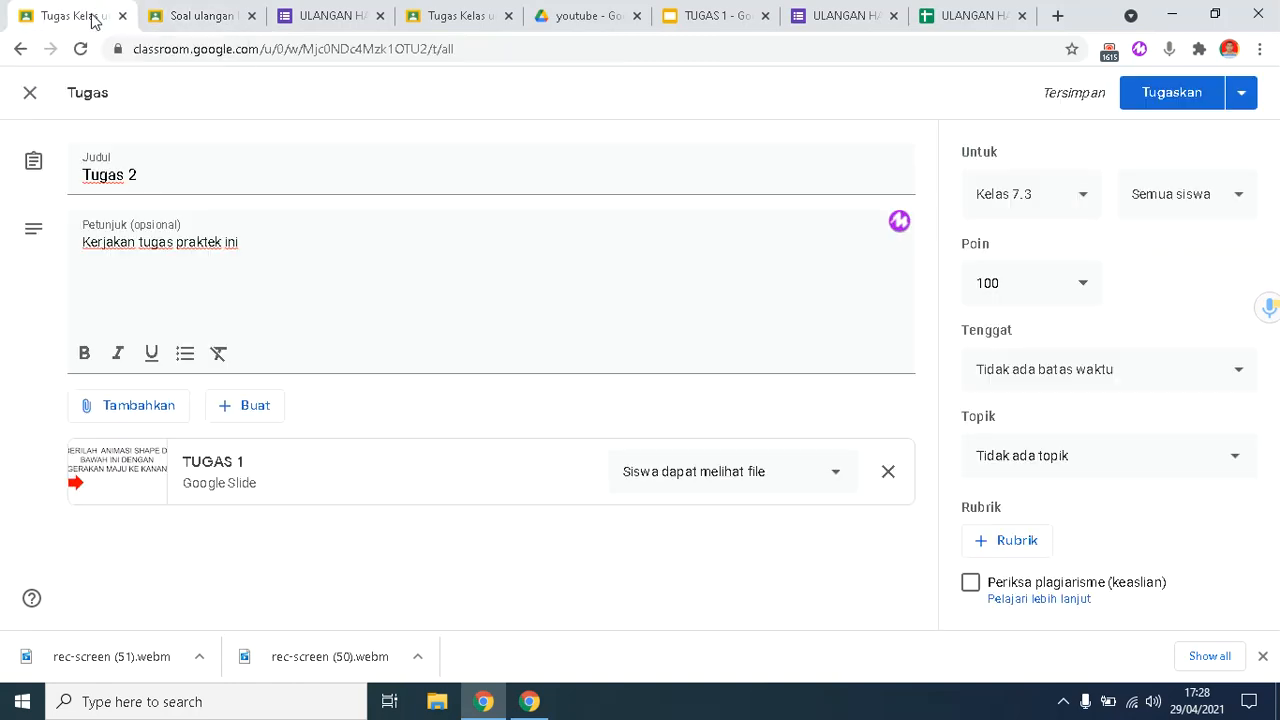
{"action": "left_click", "coordinate": [836, 474]}
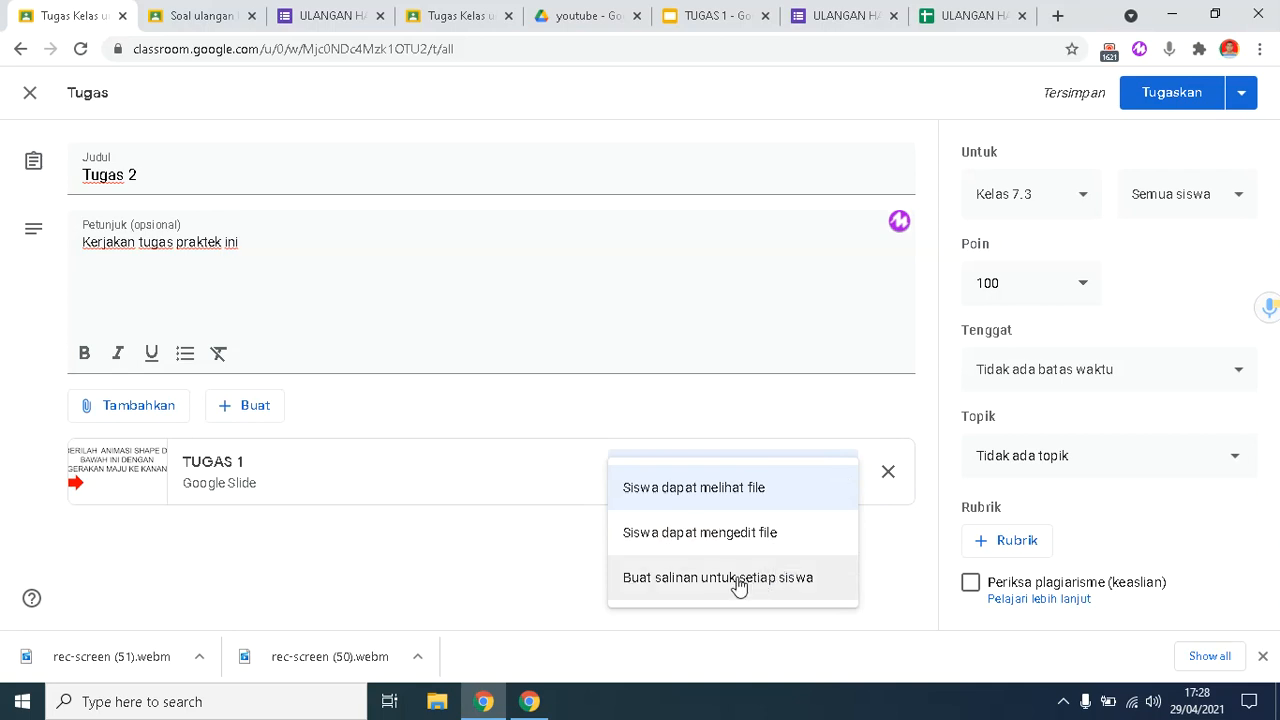
{"action": "left_click", "coordinate": [738, 582]}
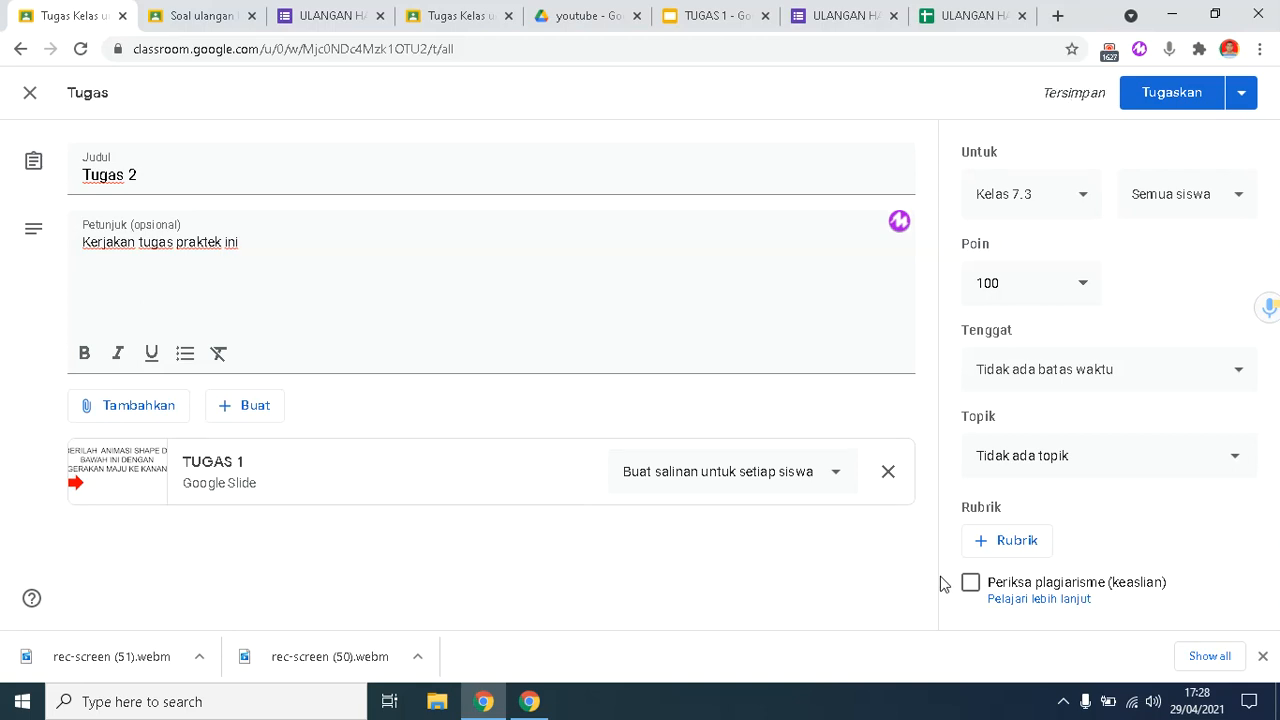
Step: Assign Tugas 2 to Kelas 7.3 and open that class's Tugas Kelas page in the student account
{"action": "left_click", "coordinate": [1166, 97]}
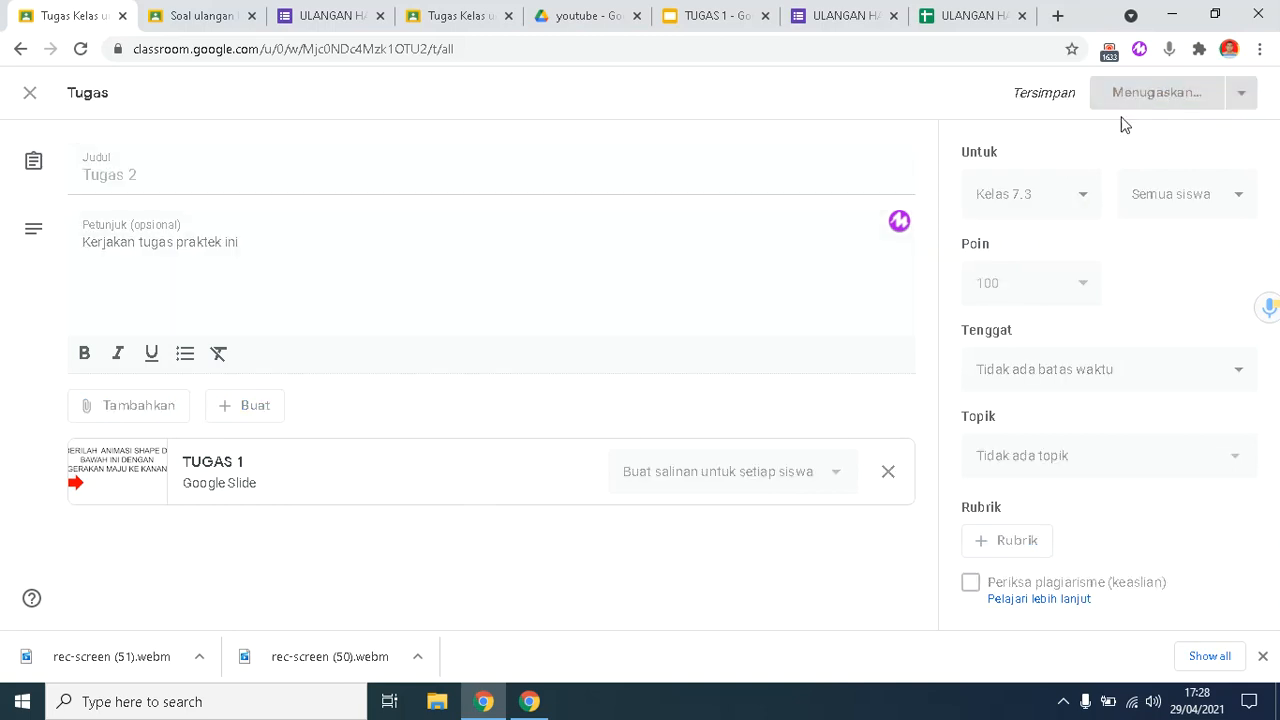
{"action": "left_click", "coordinate": [207, 18]}
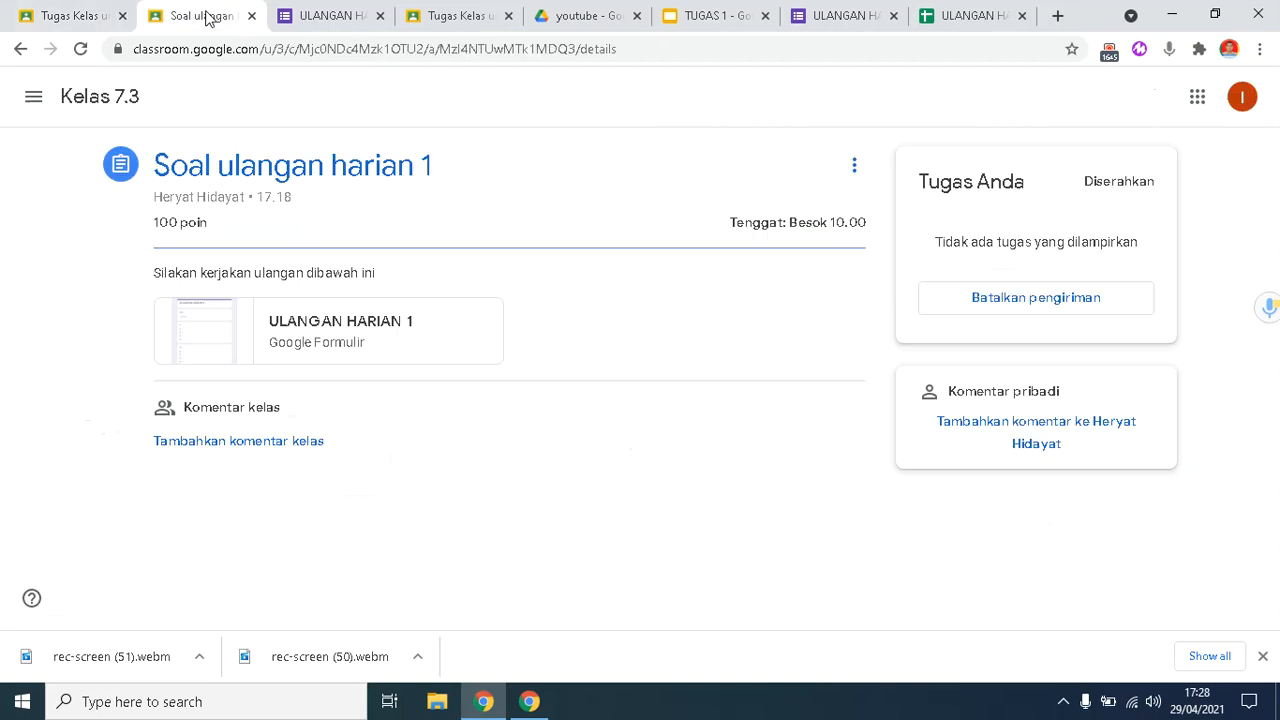
{"action": "left_click", "coordinate": [81, 49]}
{"action": "left_click", "coordinate": [33, 97]}
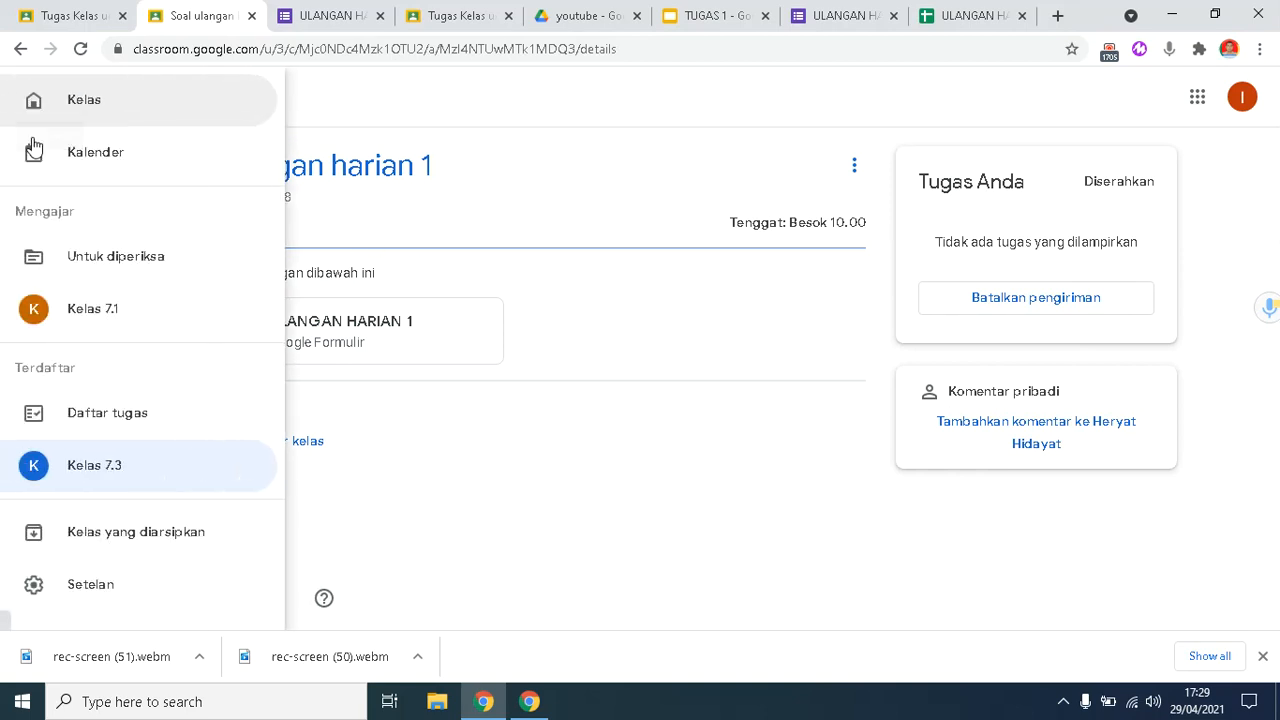
{"action": "left_click", "coordinate": [105, 470]}
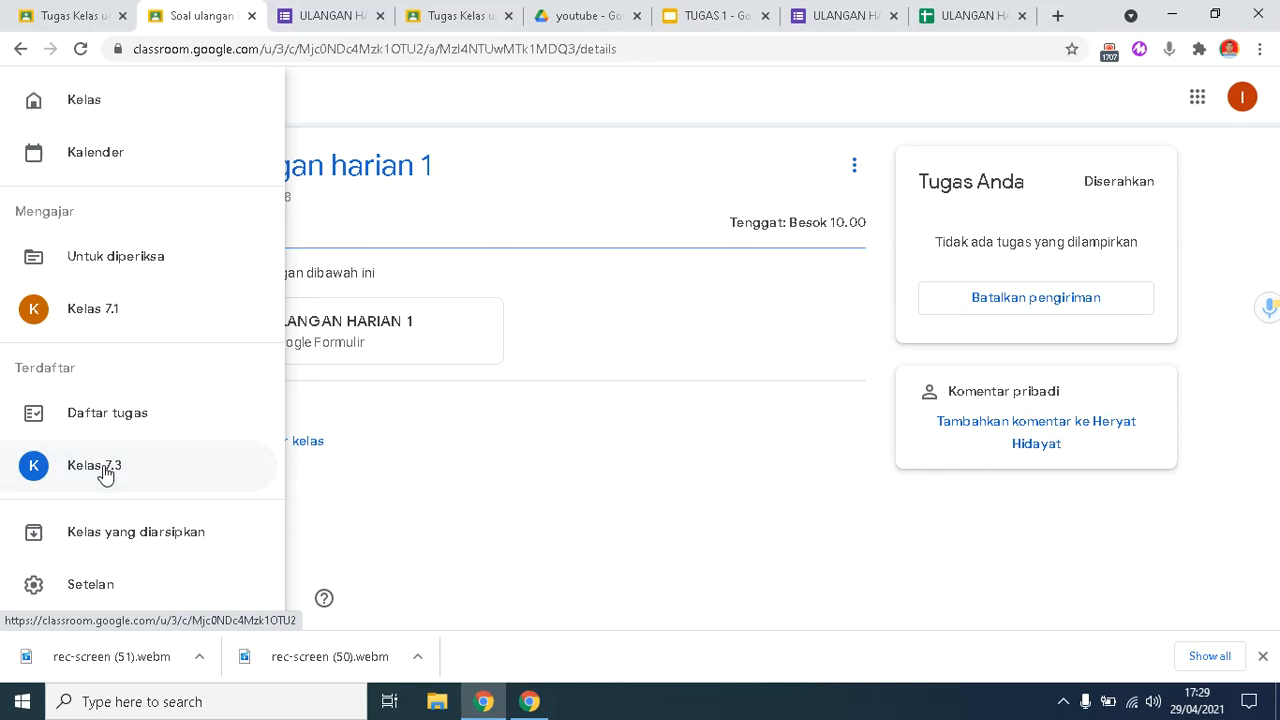
{"action": "left_click", "coordinate": [610, 100]}
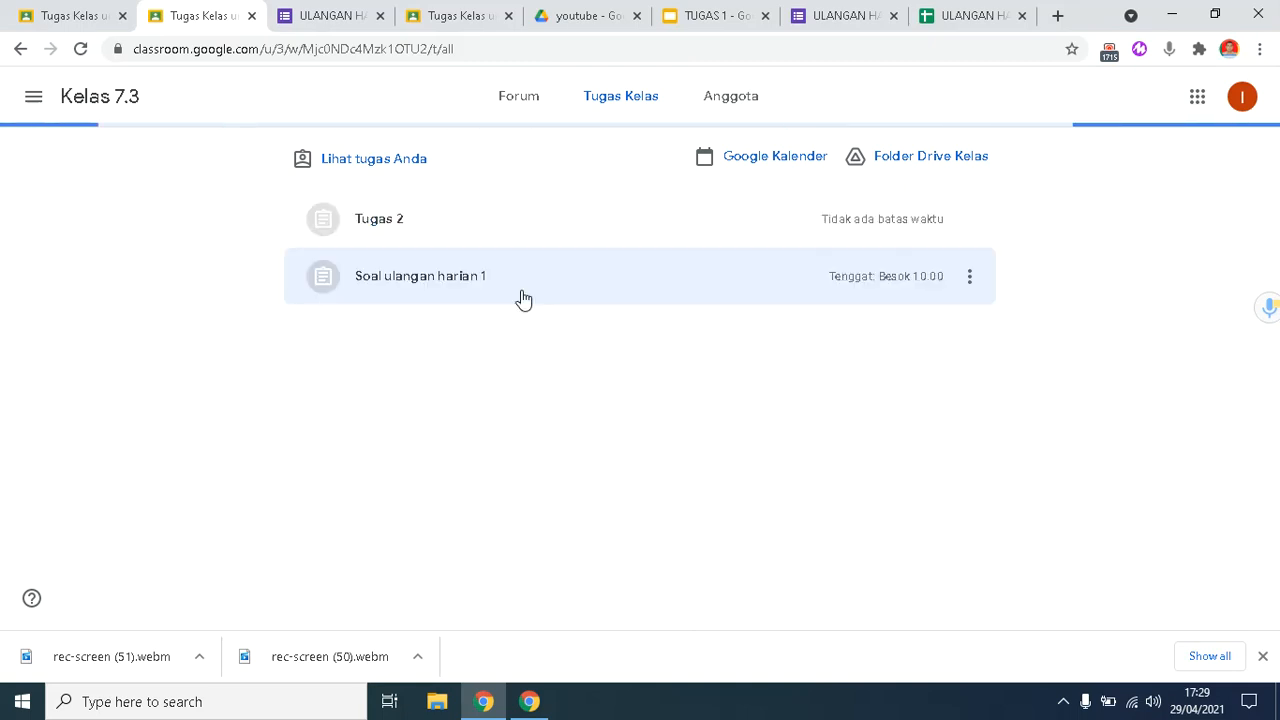
Step: Open the Tugas 2 details as the student and open the student's own copy of the TUGAS 1 presentation
{"action": "left_click", "coordinate": [399, 222]}
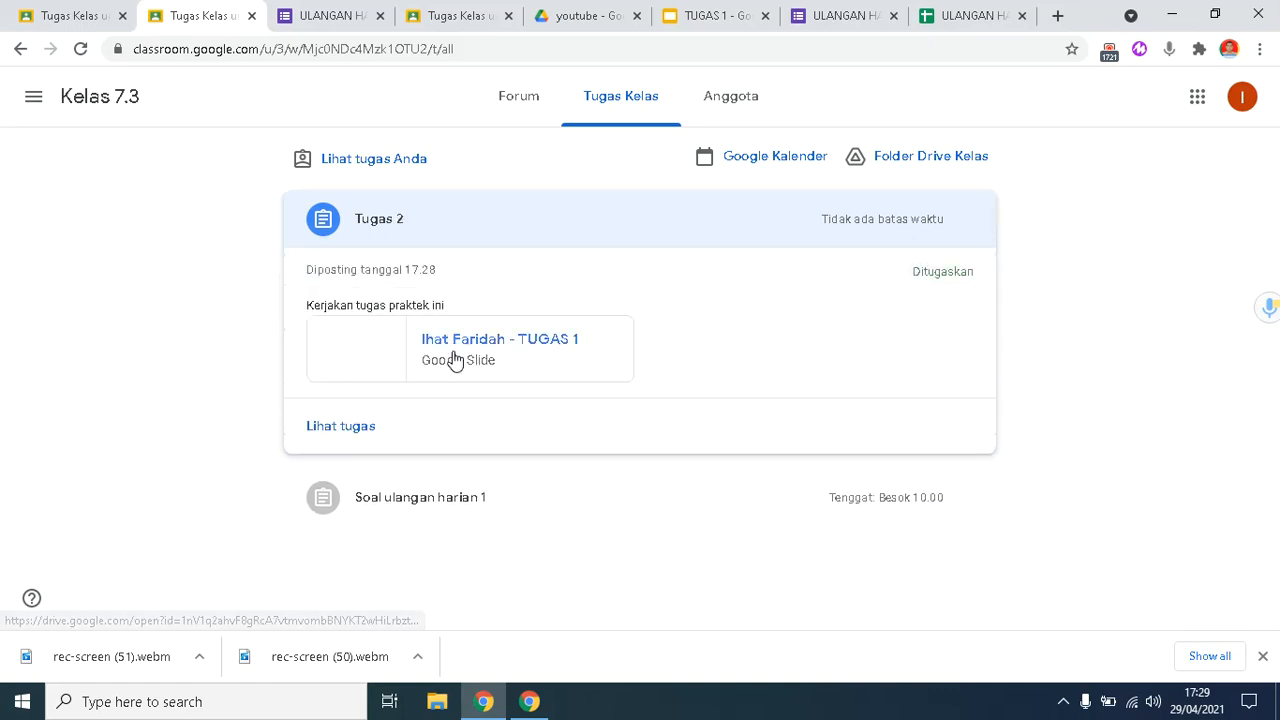
{"action": "left_click", "coordinate": [341, 426]}
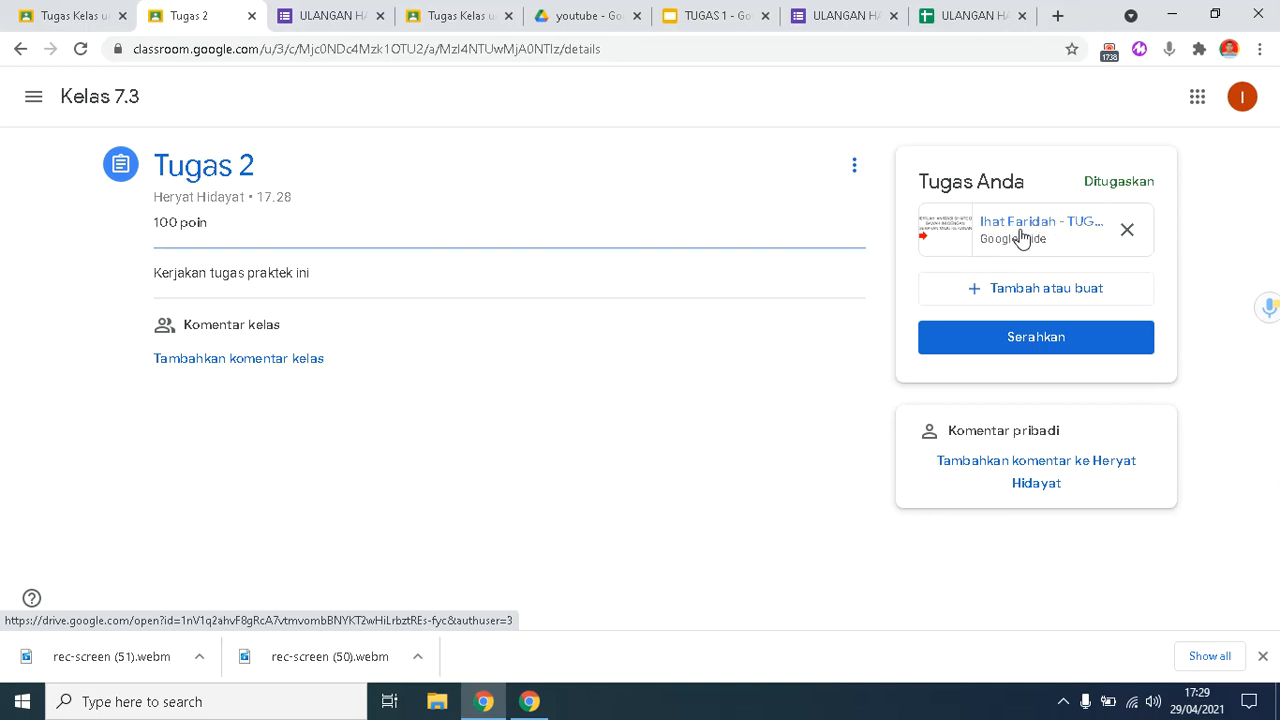
{"action": "left_click", "coordinate": [1020, 237]}
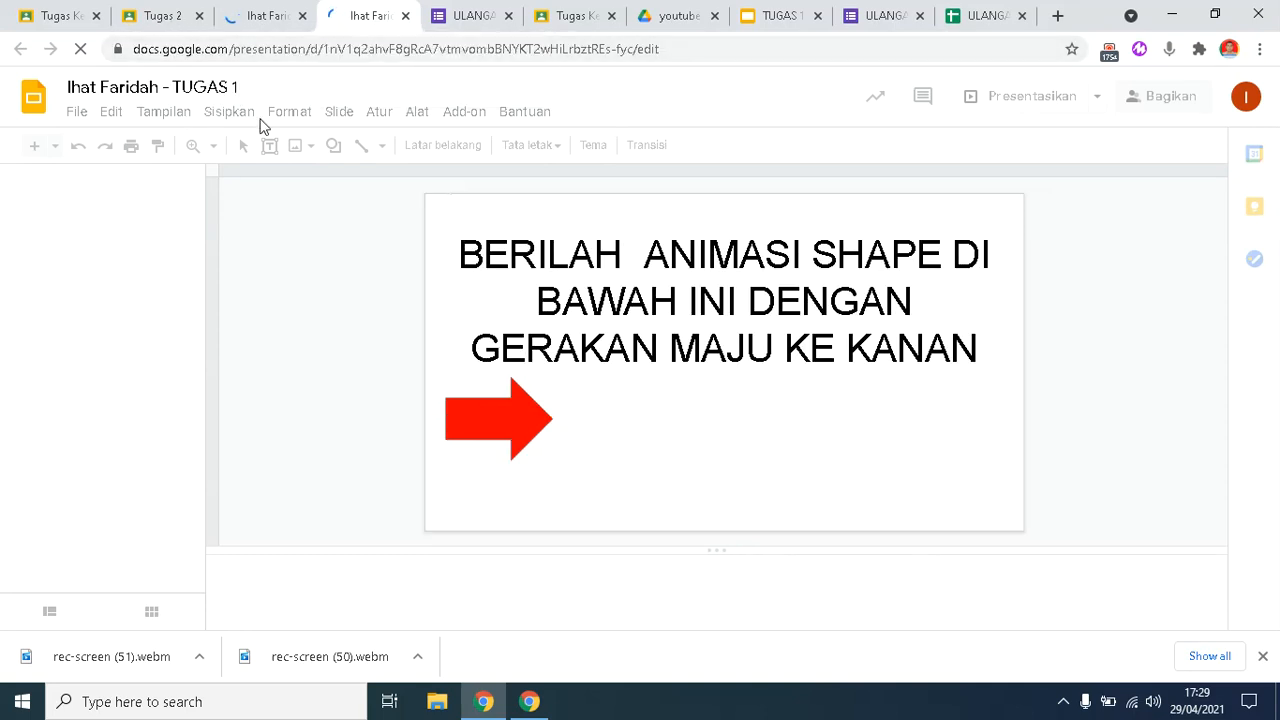
Step: View the original TUGAS 1 presentation, the teacher's classwork list and the other student's classwork page for Kelas 7.3
{"action": "left_click", "coordinate": [784, 18]}
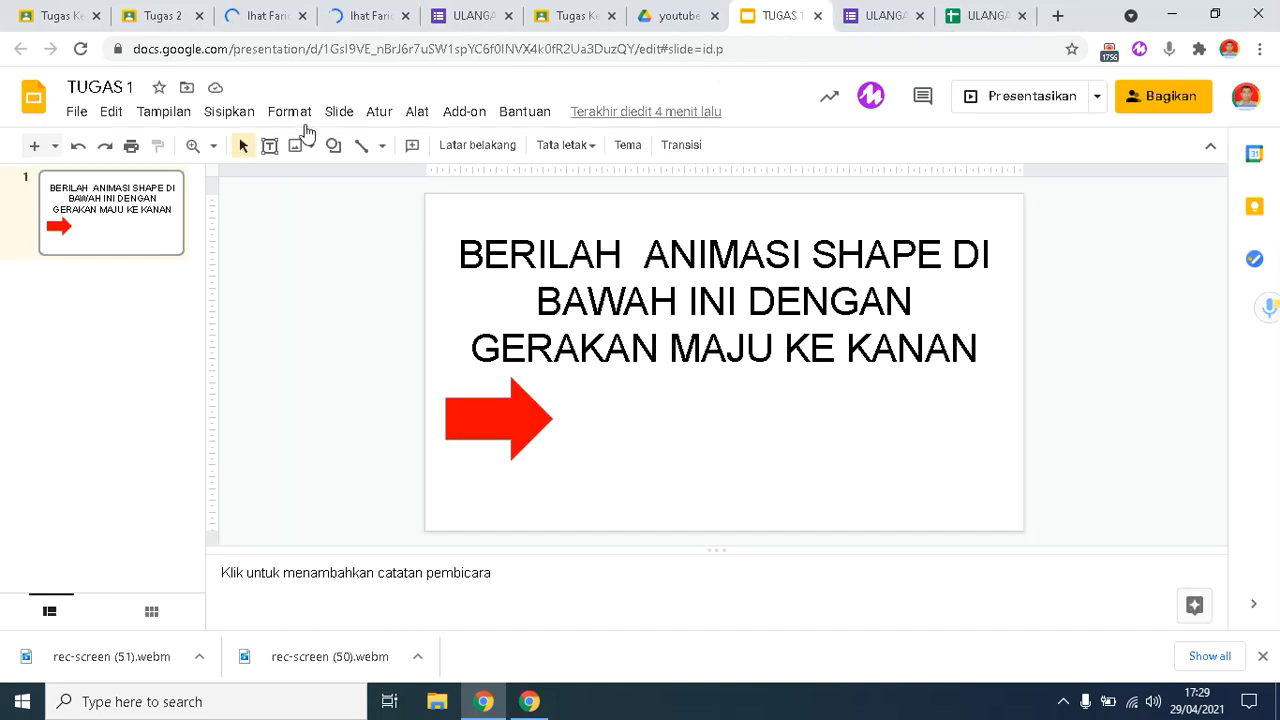
{"action": "left_click", "coordinate": [52, 20]}
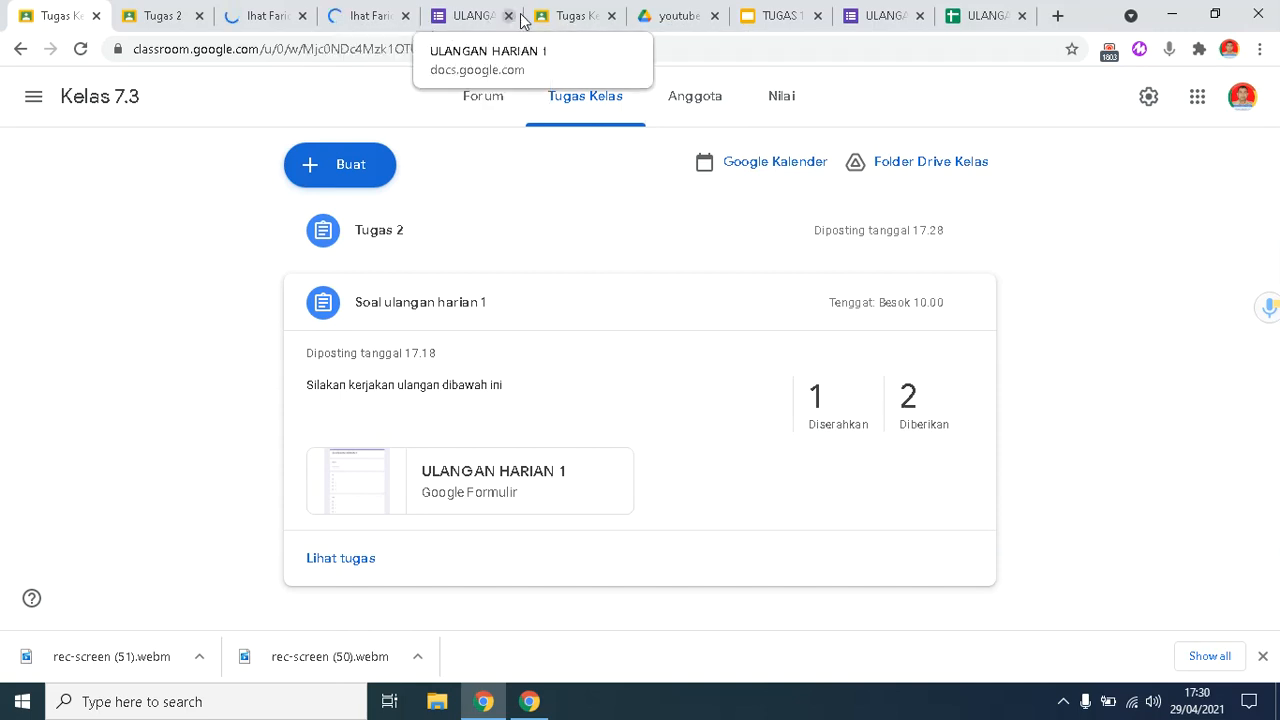
{"action": "left_click", "coordinate": [560, 17]}
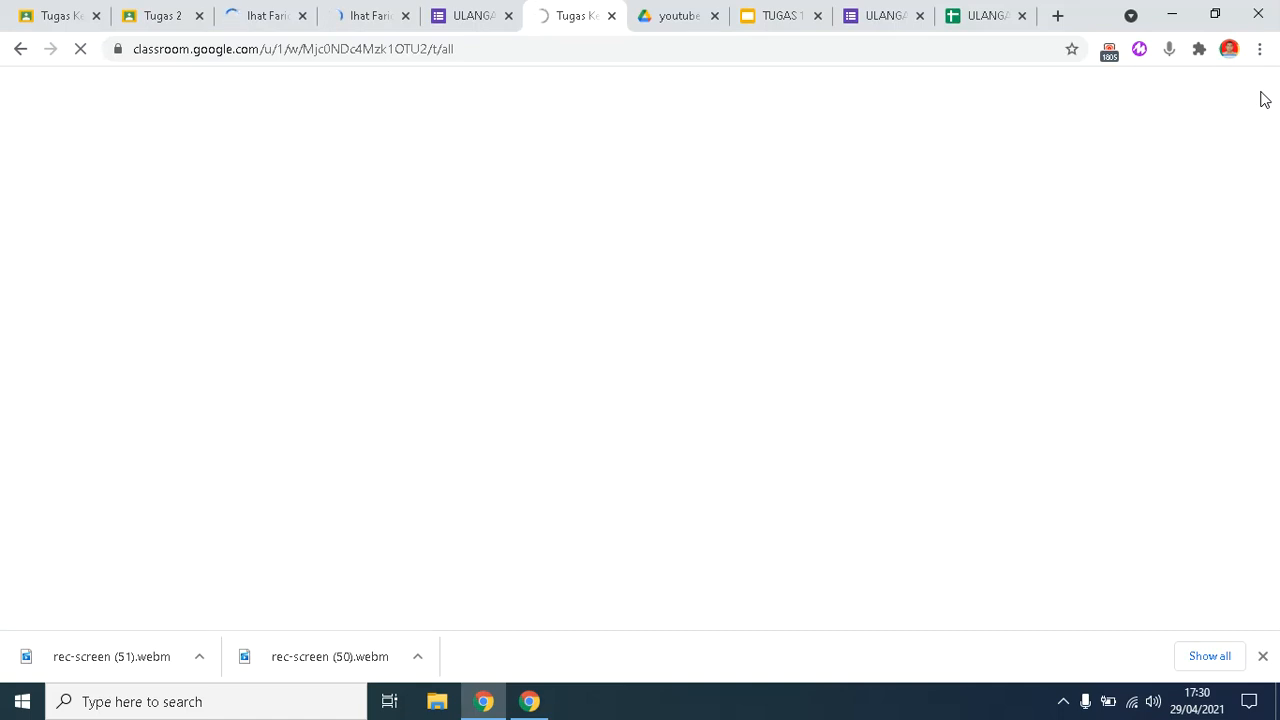
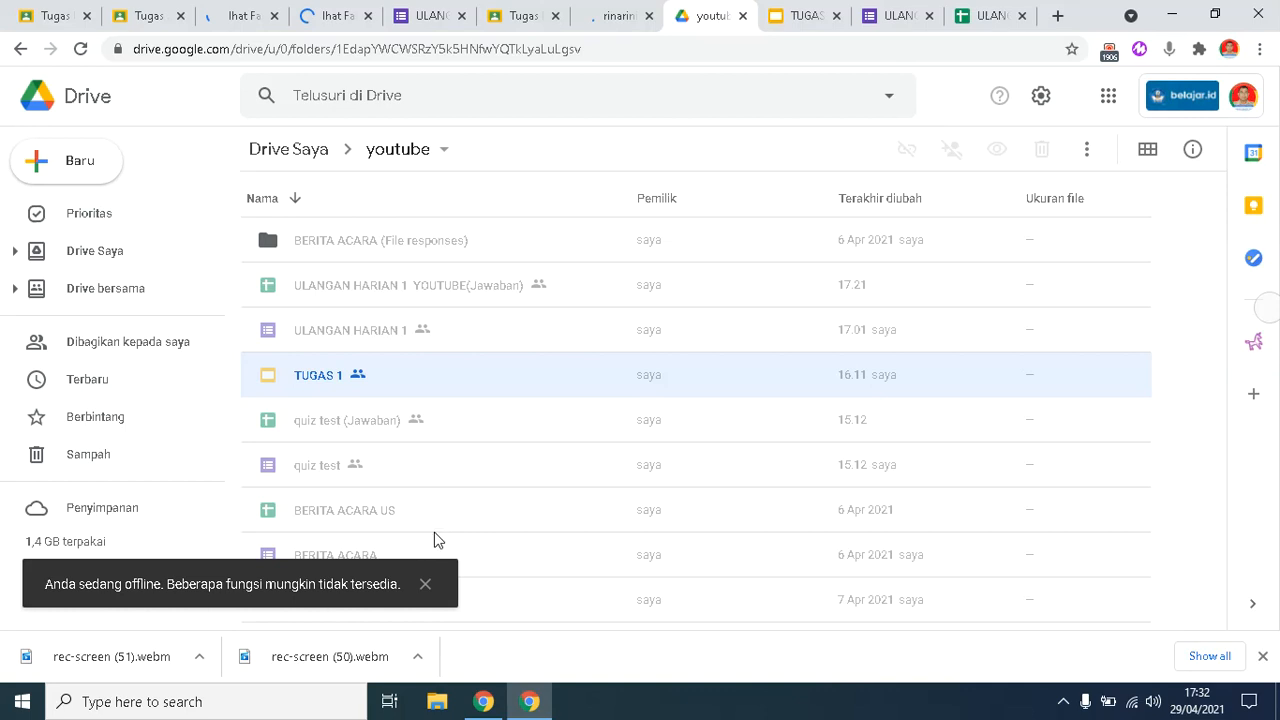
{"action": "key", "text": "ctrl+Tab"}
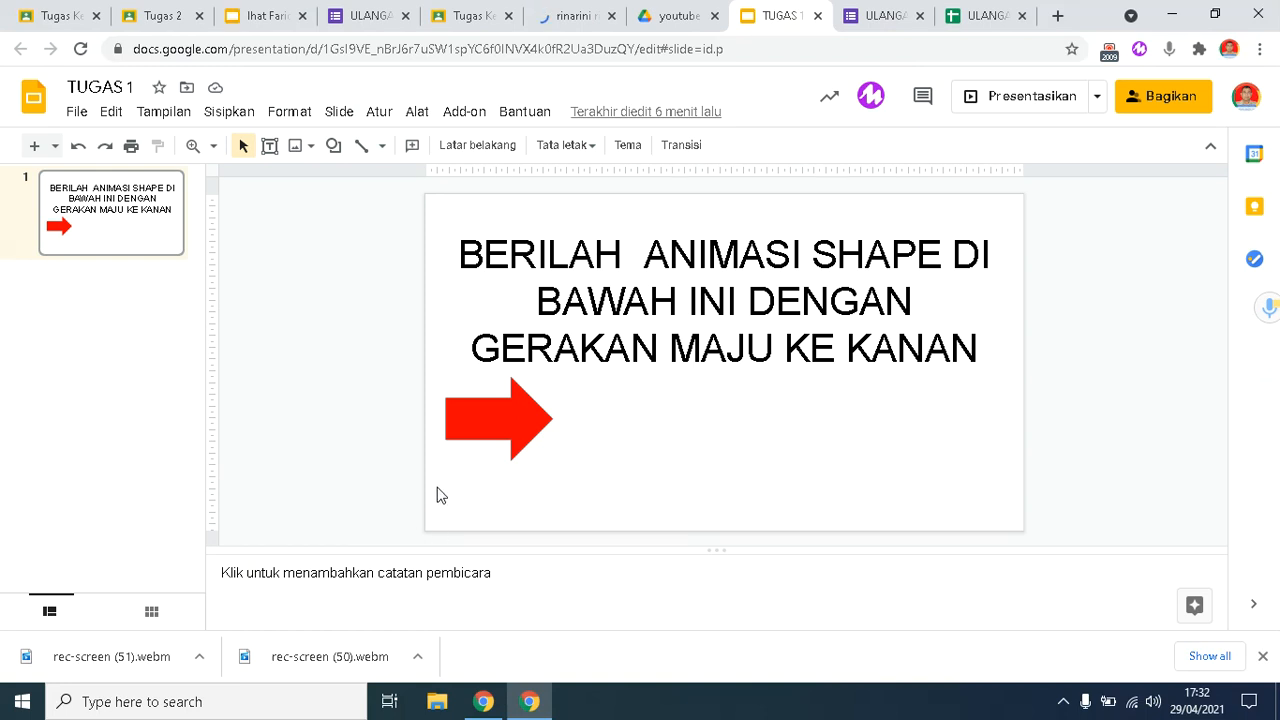
Step: Open the Classroom > Kelas 7.3 > Tugas 2 folder in Google Drive to view the students' presentation copies
{"action": "left_click", "coordinate": [679, 18]}
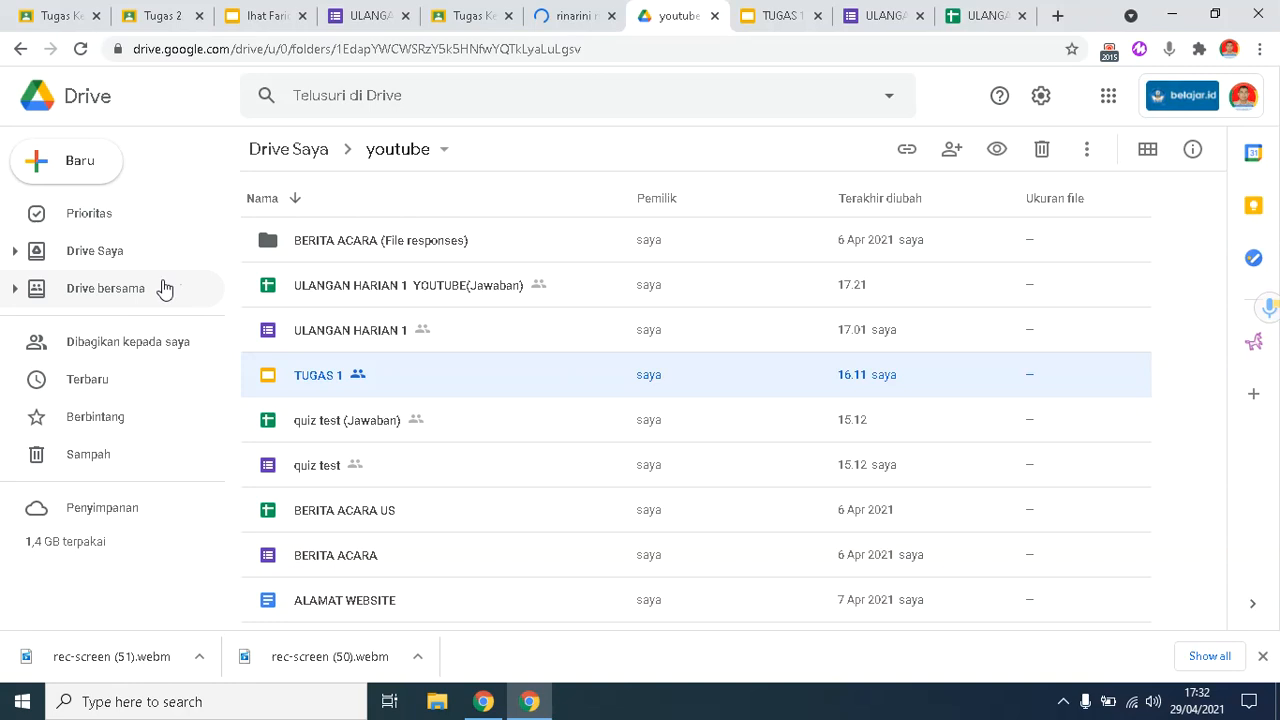
{"action": "left_click", "coordinate": [112, 254]}
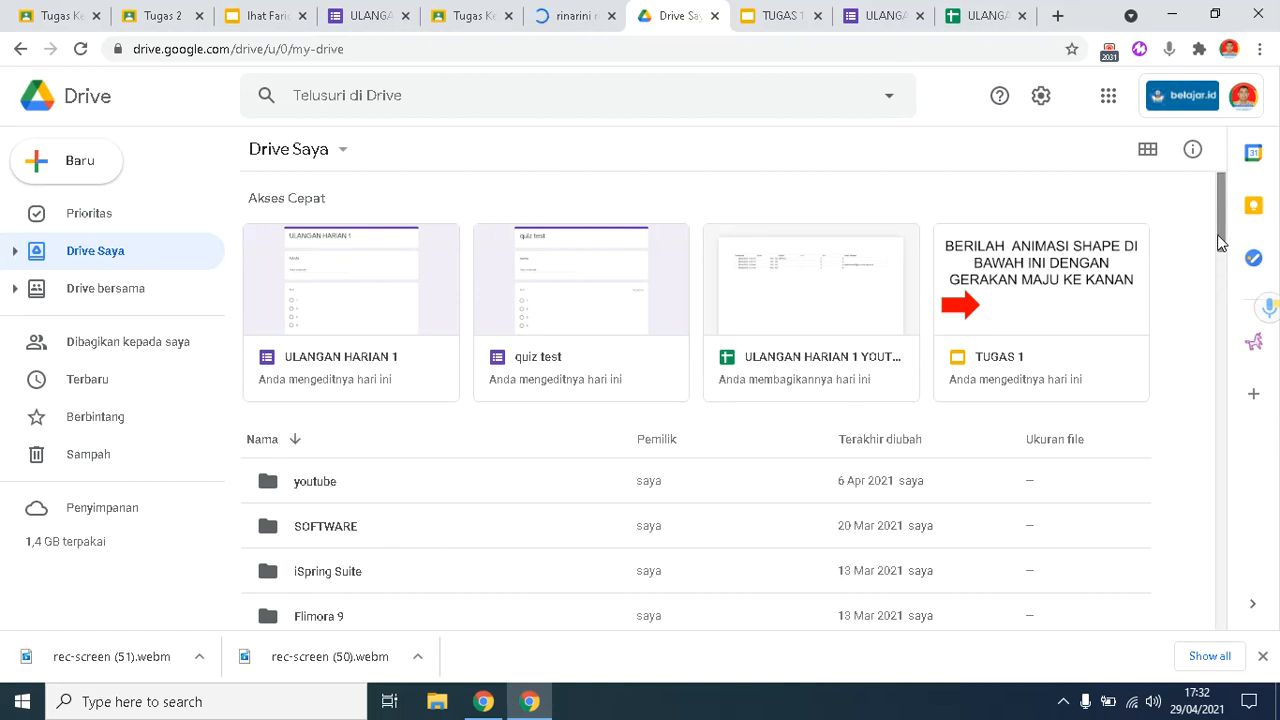
{"action": "scroll", "coordinate": [1217, 210], "scroll_direction": "down", "scroll_amount": 3}
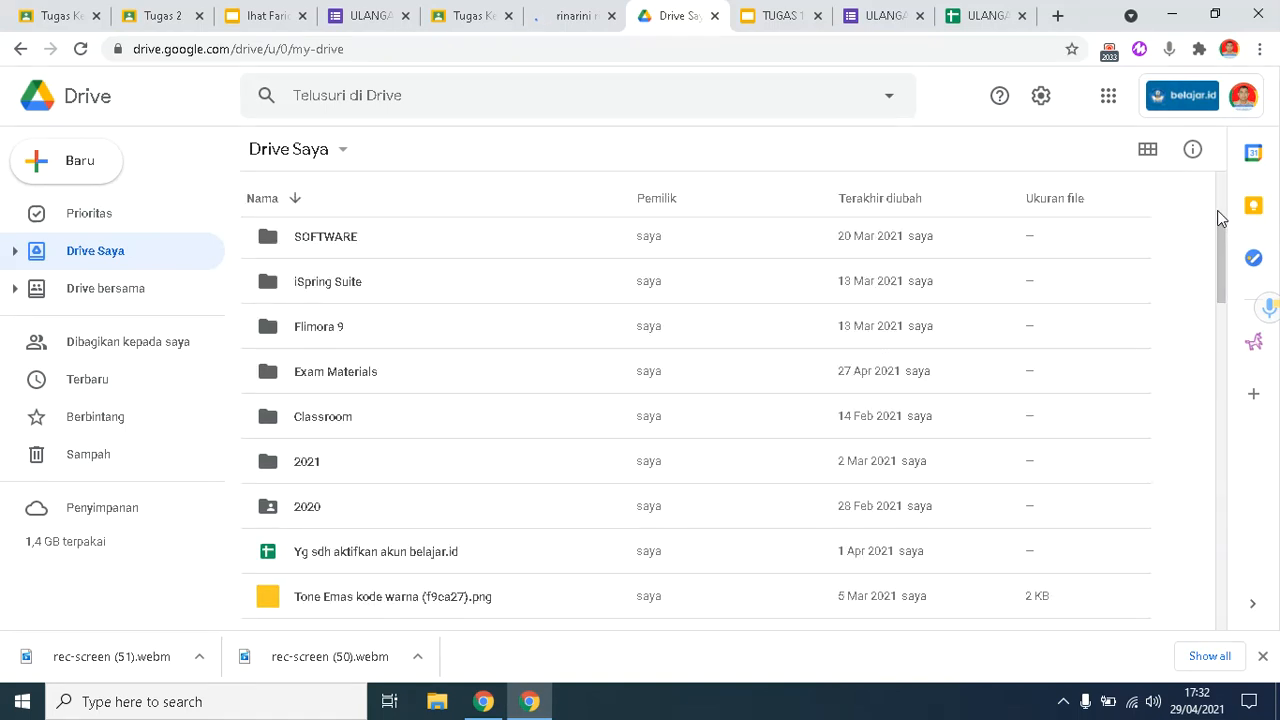
{"action": "double_click", "coordinate": [290, 424]}
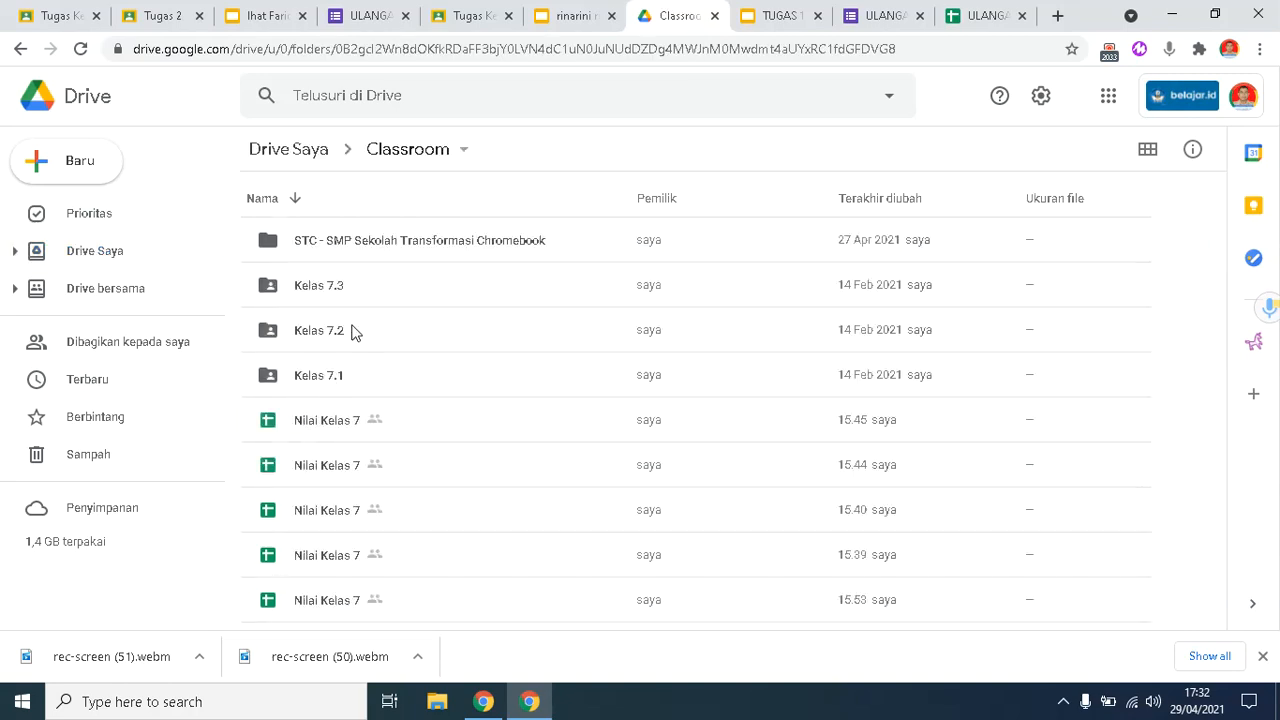
{"action": "double_click", "coordinate": [352, 298]}
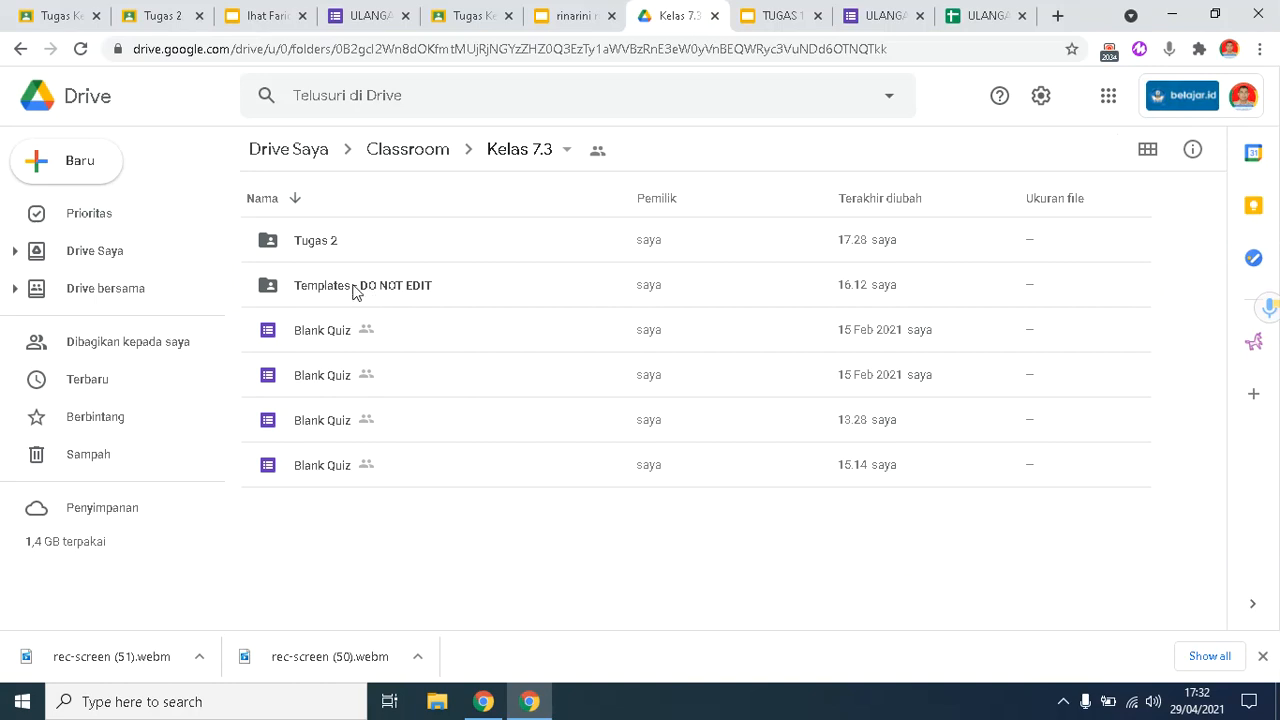
{"action": "double_click", "coordinate": [342, 240]}
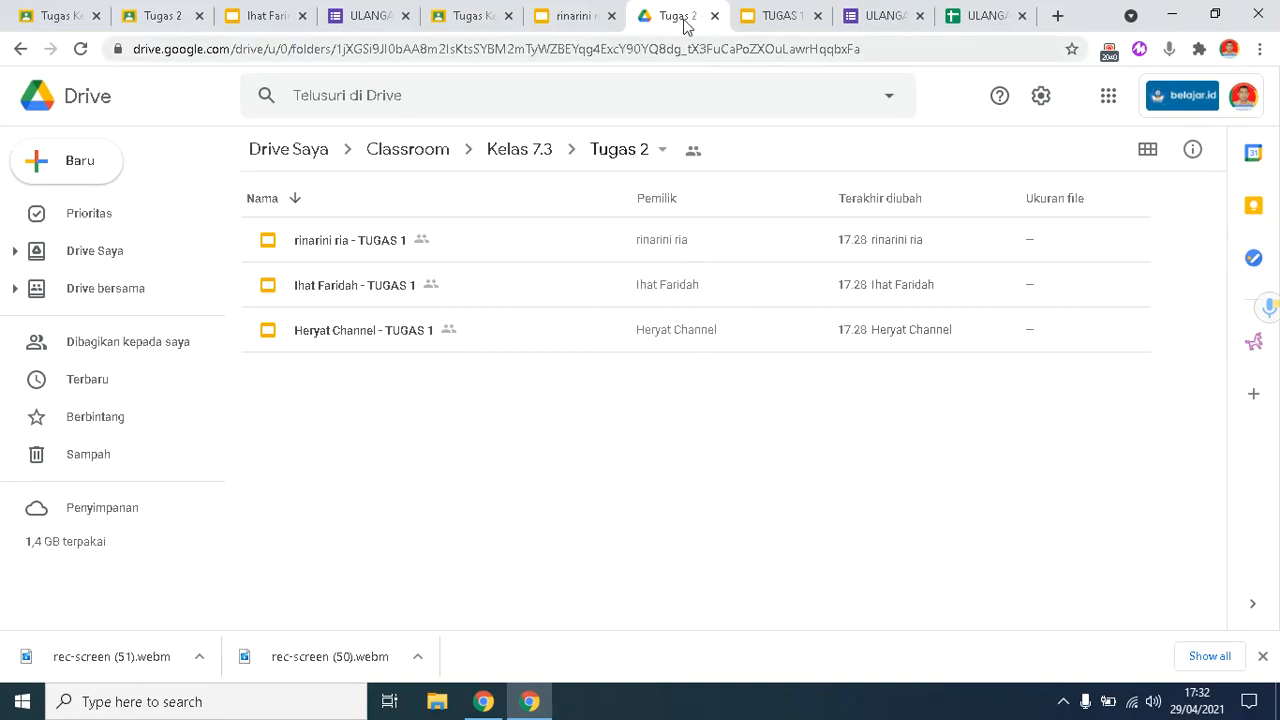
Step: Close the original TUGAS 1 presentation, the ULANGAN HARIAN 1 form and response sheet, and the other student's TUGAS 1 copy
{"action": "left_click", "coordinate": [817, 16]}
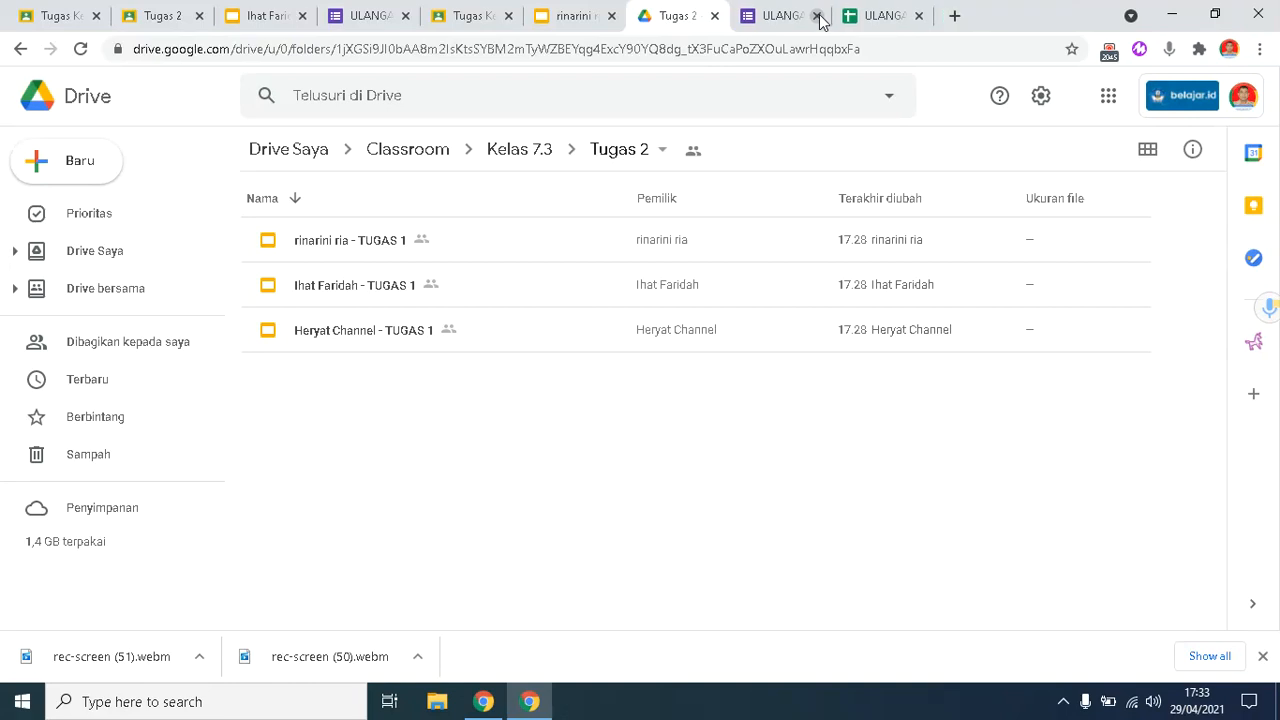
{"action": "left_click", "coordinate": [919, 15]}
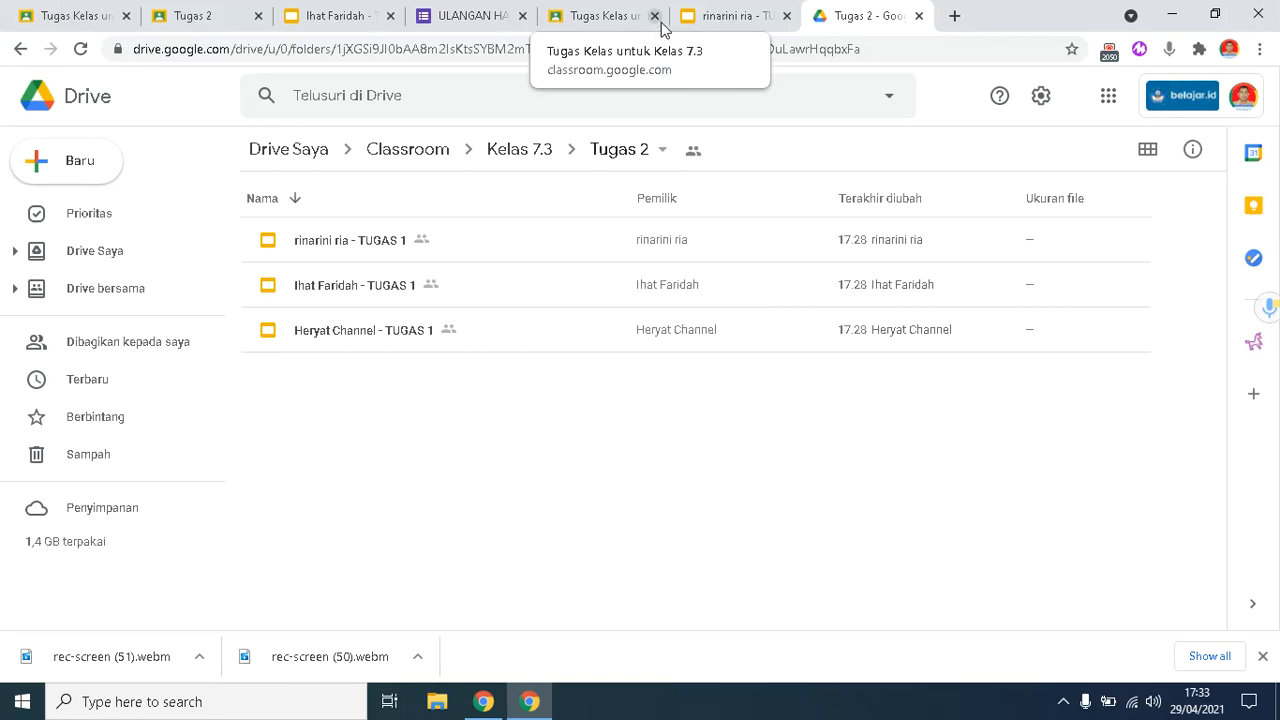
{"action": "left_click", "coordinate": [785, 16]}
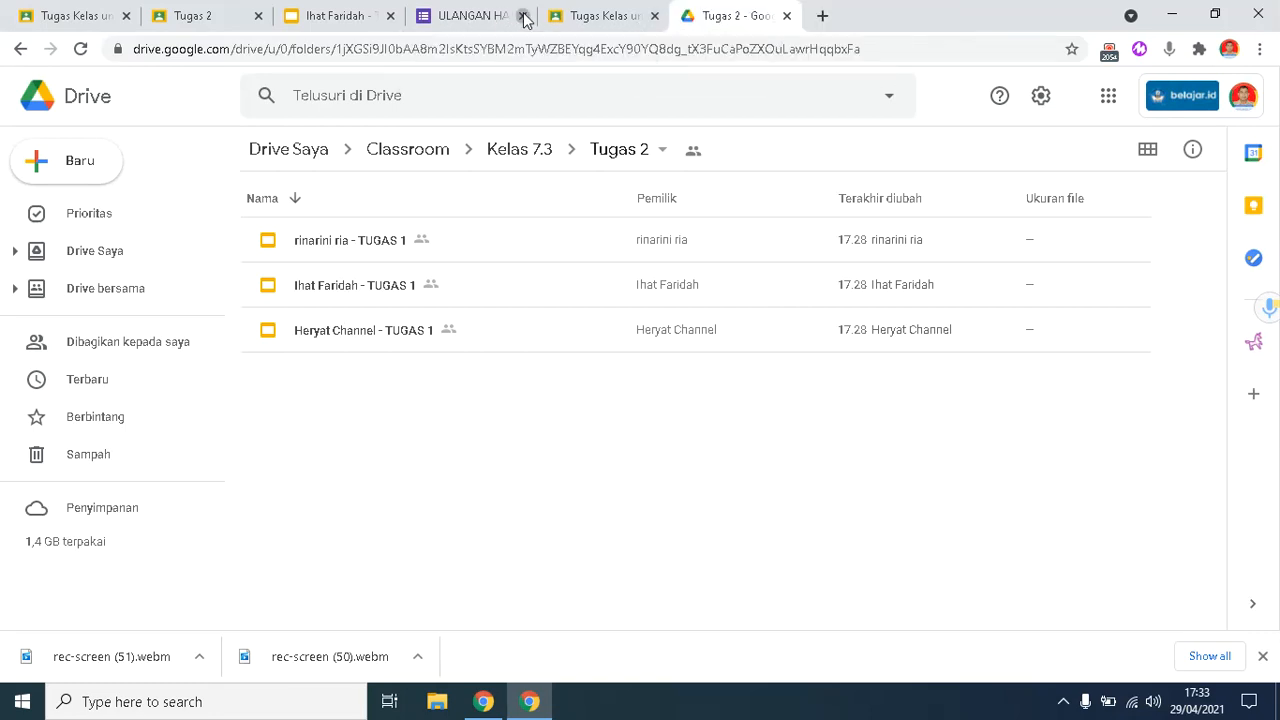
{"action": "left_click", "coordinate": [522, 16]}
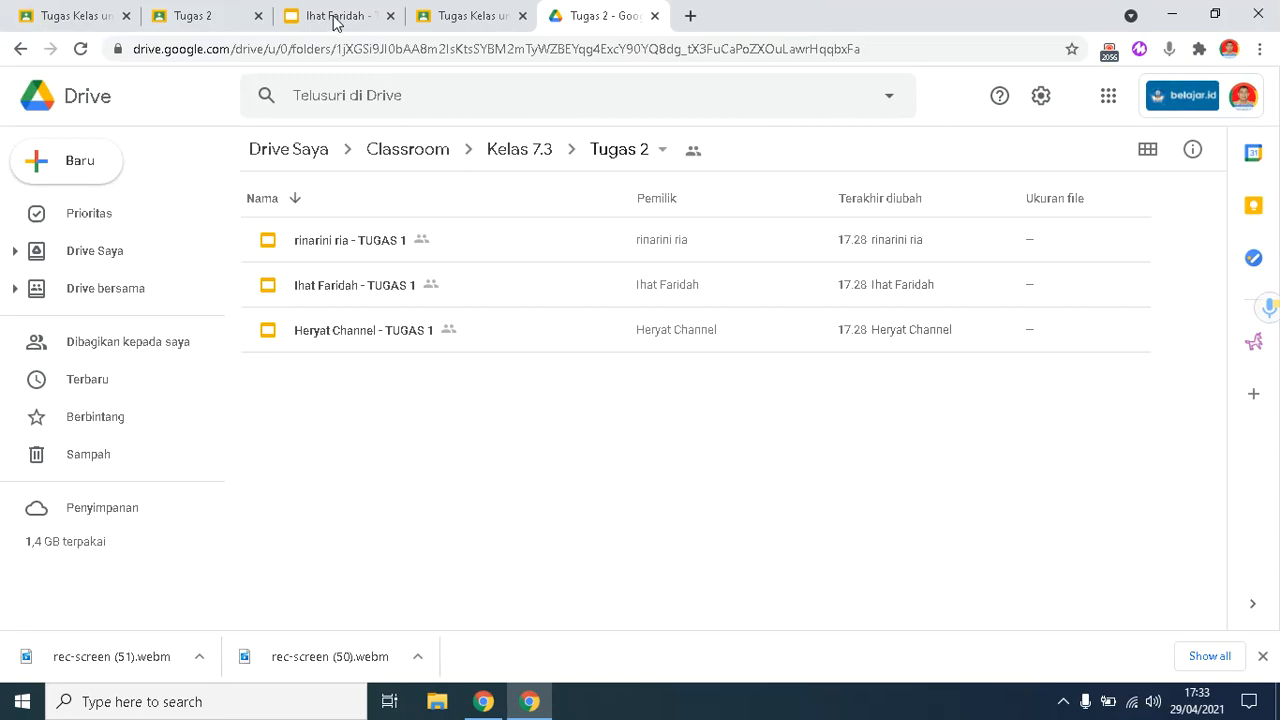
Step: Acknowledge the view history notice in the student's TUGAS 1 copy and move the red arrow near the slide's right edge
{"action": "left_click", "coordinate": [335, 16]}
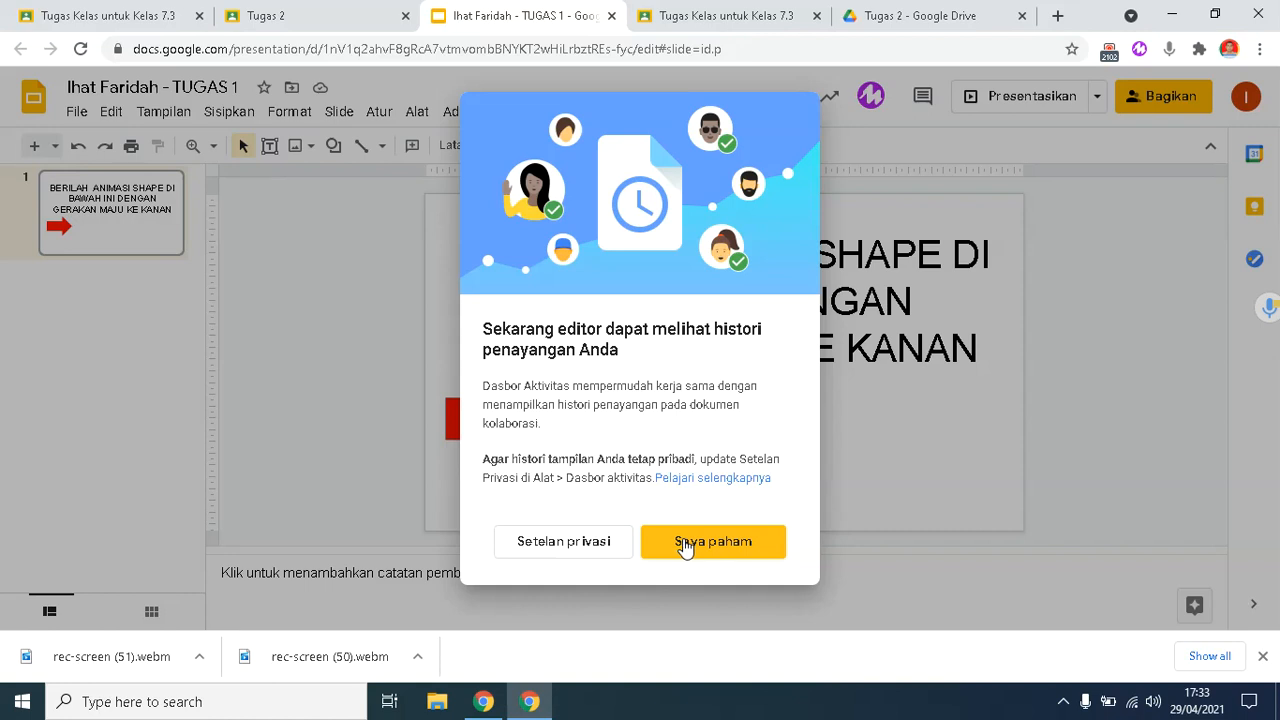
{"action": "left_click", "coordinate": [684, 547]}
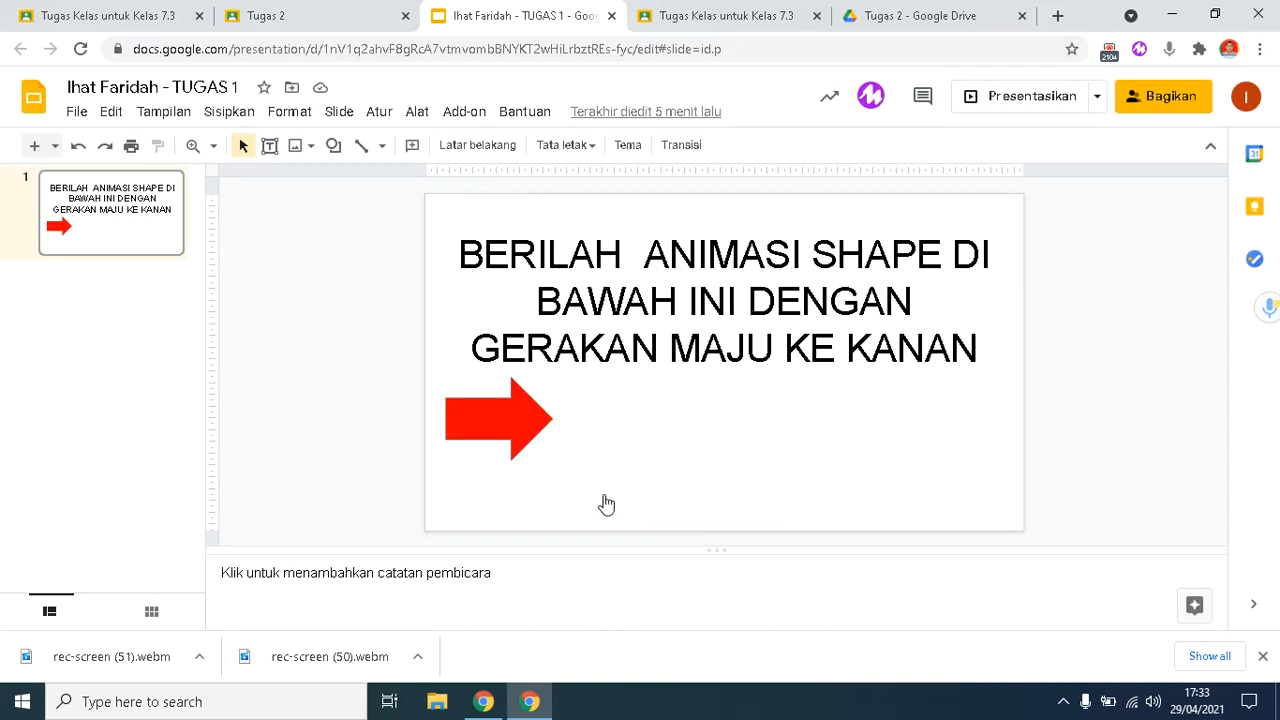
{"action": "left_click_drag", "start_coordinate": [519, 415], "coordinate": [942, 421]}
{"action": "left_click", "coordinate": [759, 446]}
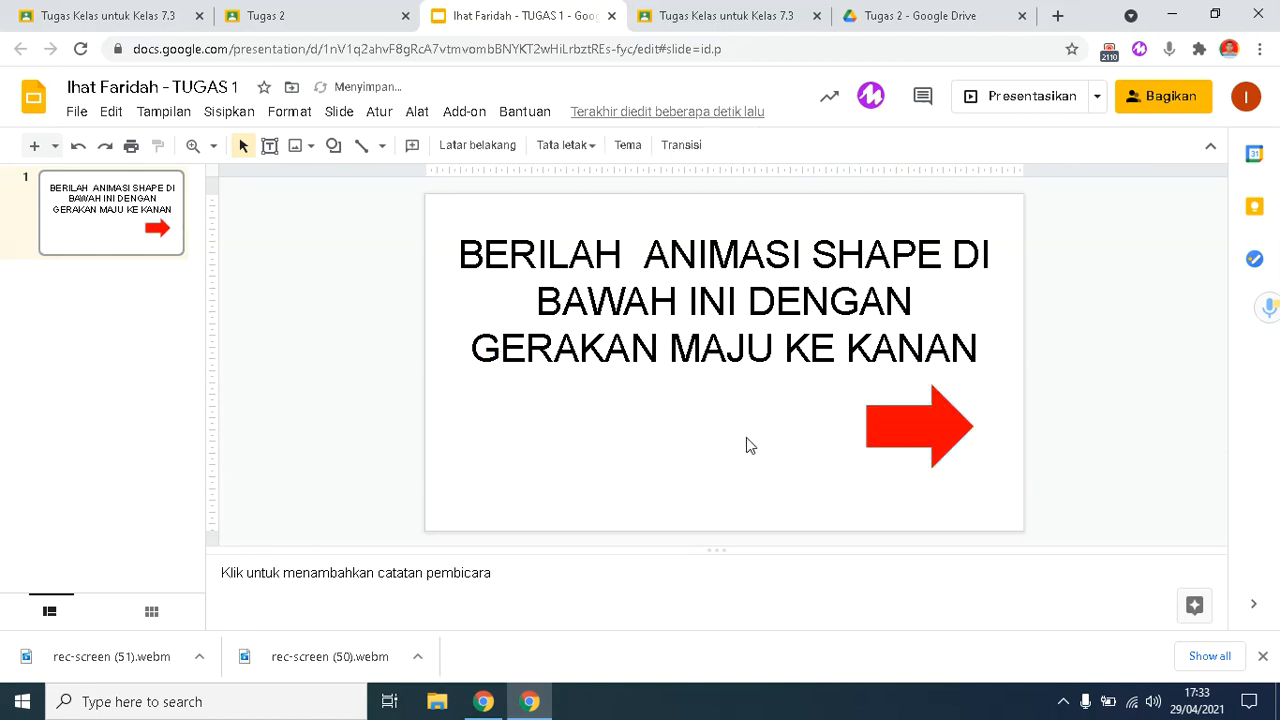
Step: Close the student's presentation and open the student work page for Tugas 2 in the teacher's Kelas 7.3 class
{"action": "left_click", "coordinate": [611, 16]}
{"action": "left_click", "coordinate": [130, 15]}
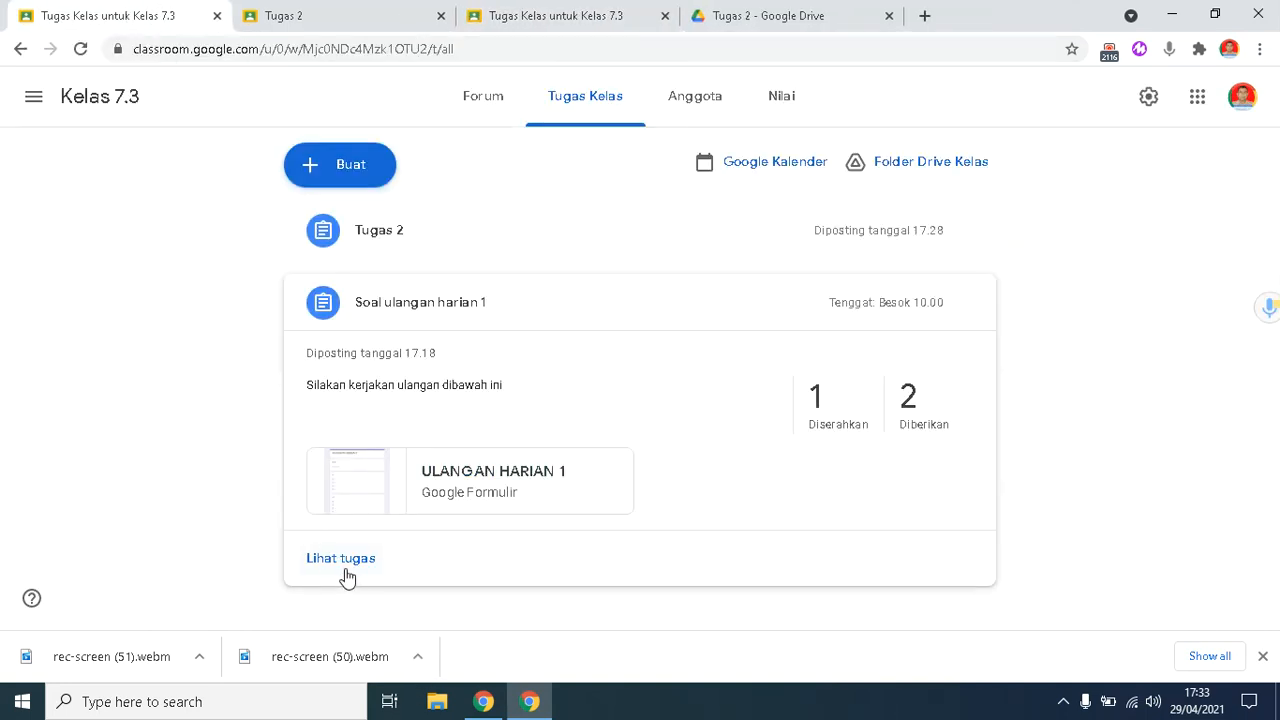
{"action": "left_click", "coordinate": [514, 243]}
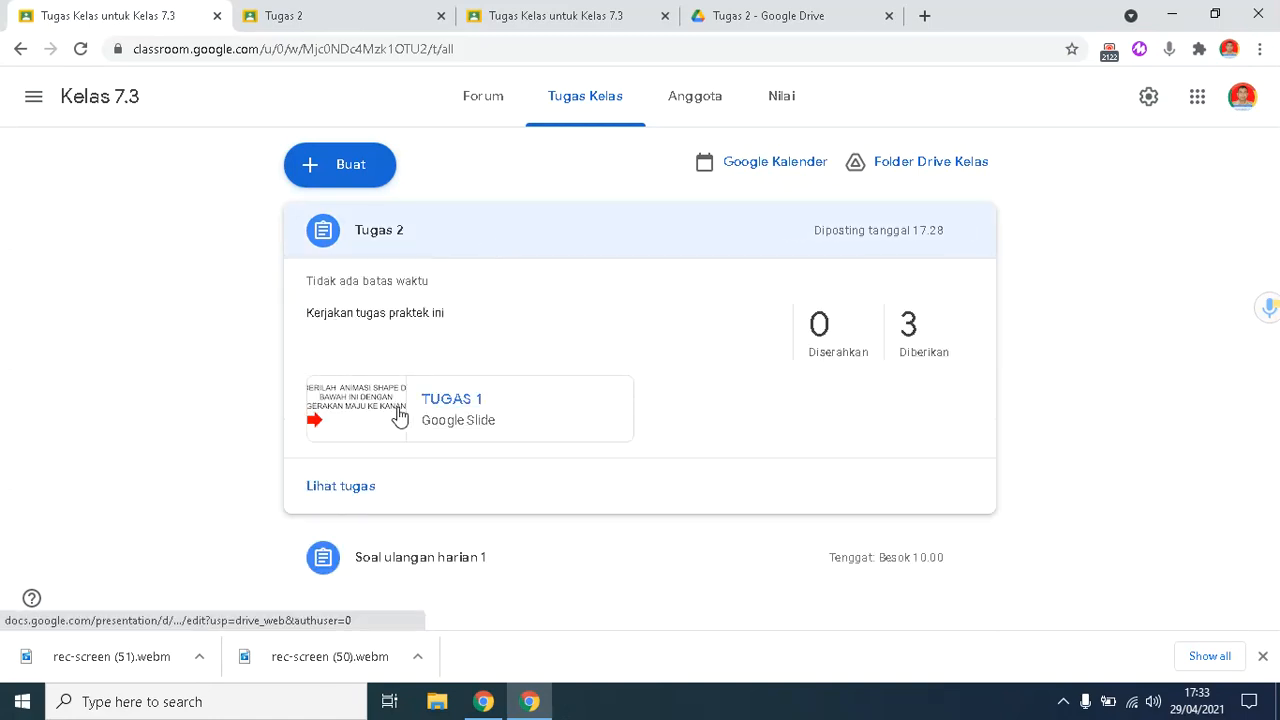
{"action": "left_click", "coordinate": [341, 488]}
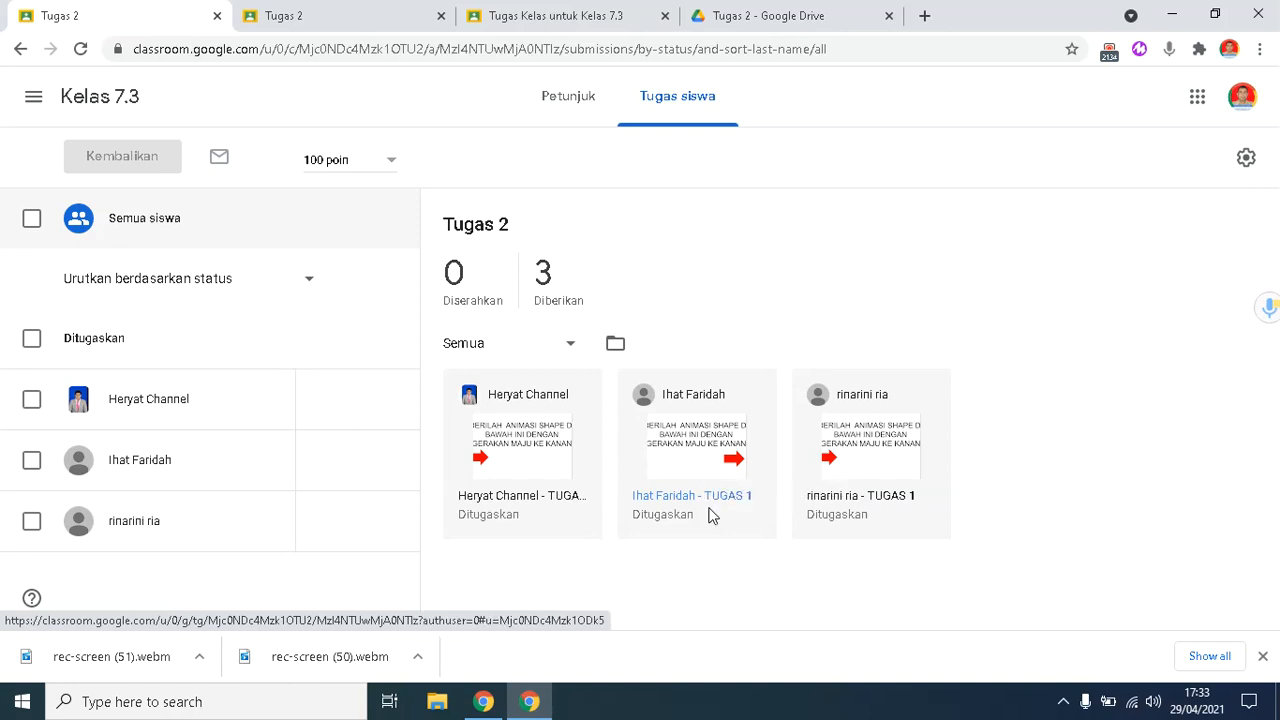
Step: Hand in the Tugas 2 work with its TUGAS 1 copy from the student account and return to the teacher's student work page
{"action": "left_click", "coordinate": [322, 17]}
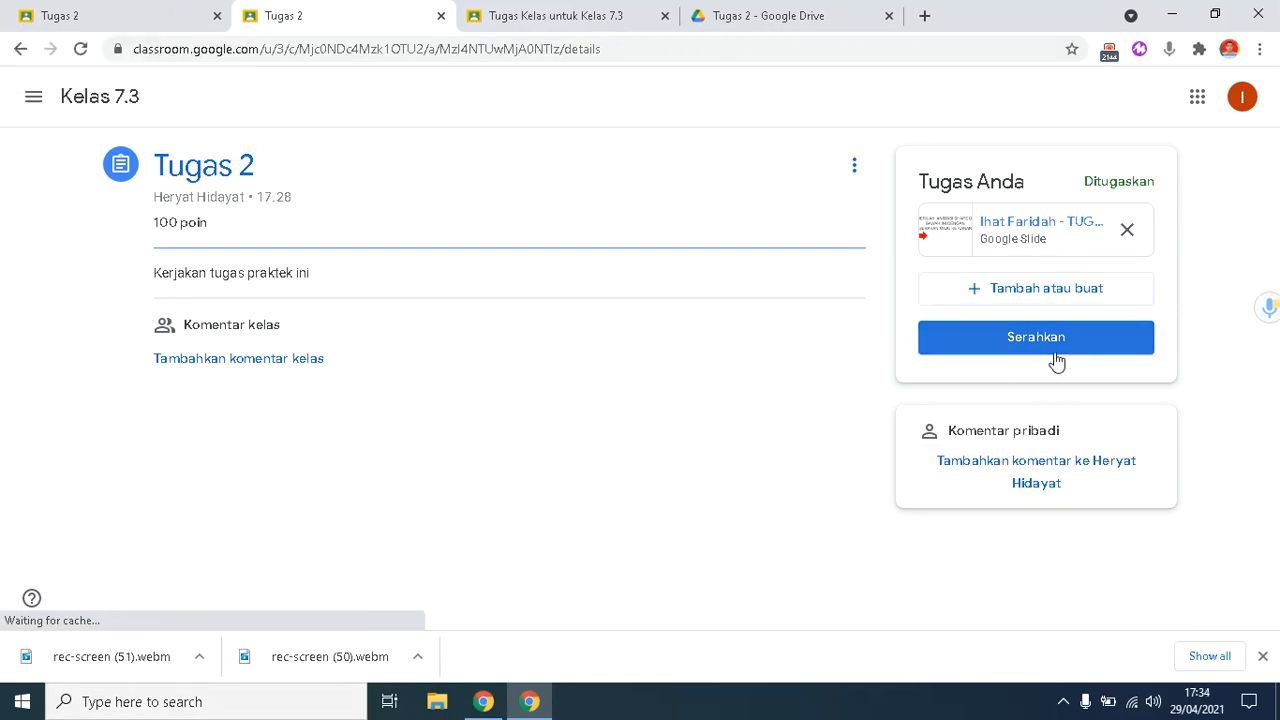
{"action": "left_click", "coordinate": [162, 22]}
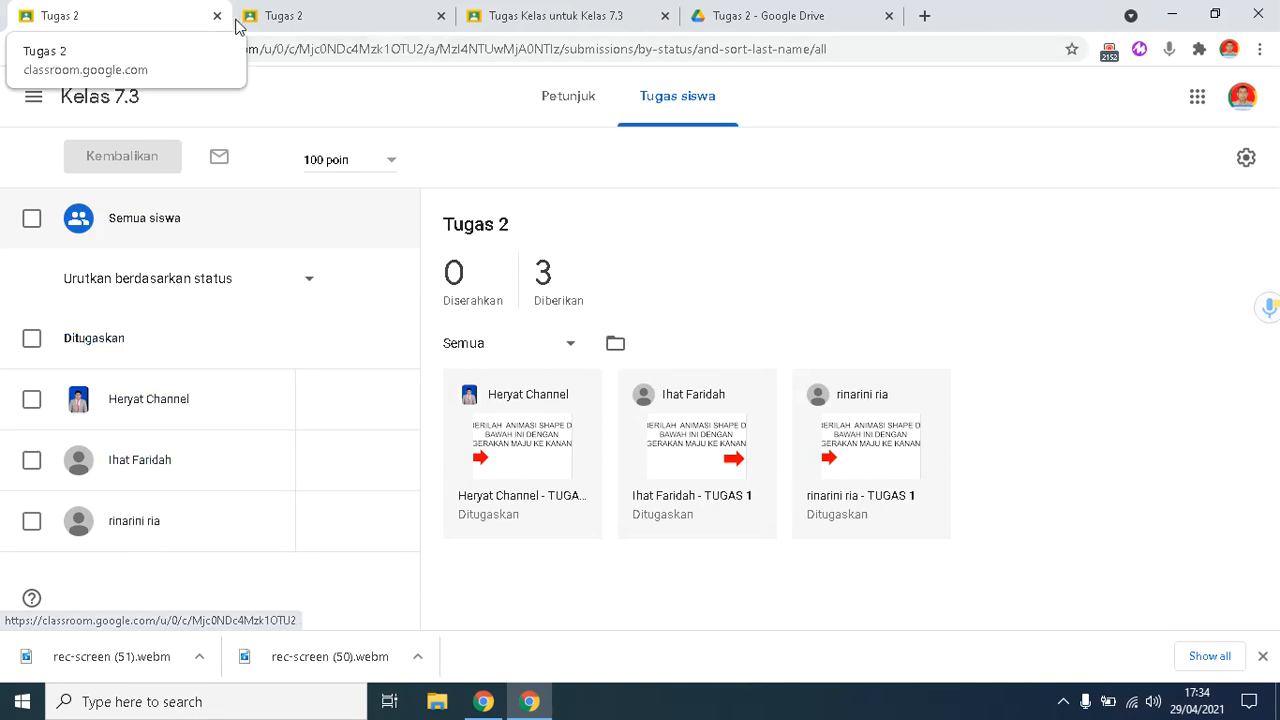
{"action": "left_click", "coordinate": [298, 24]}
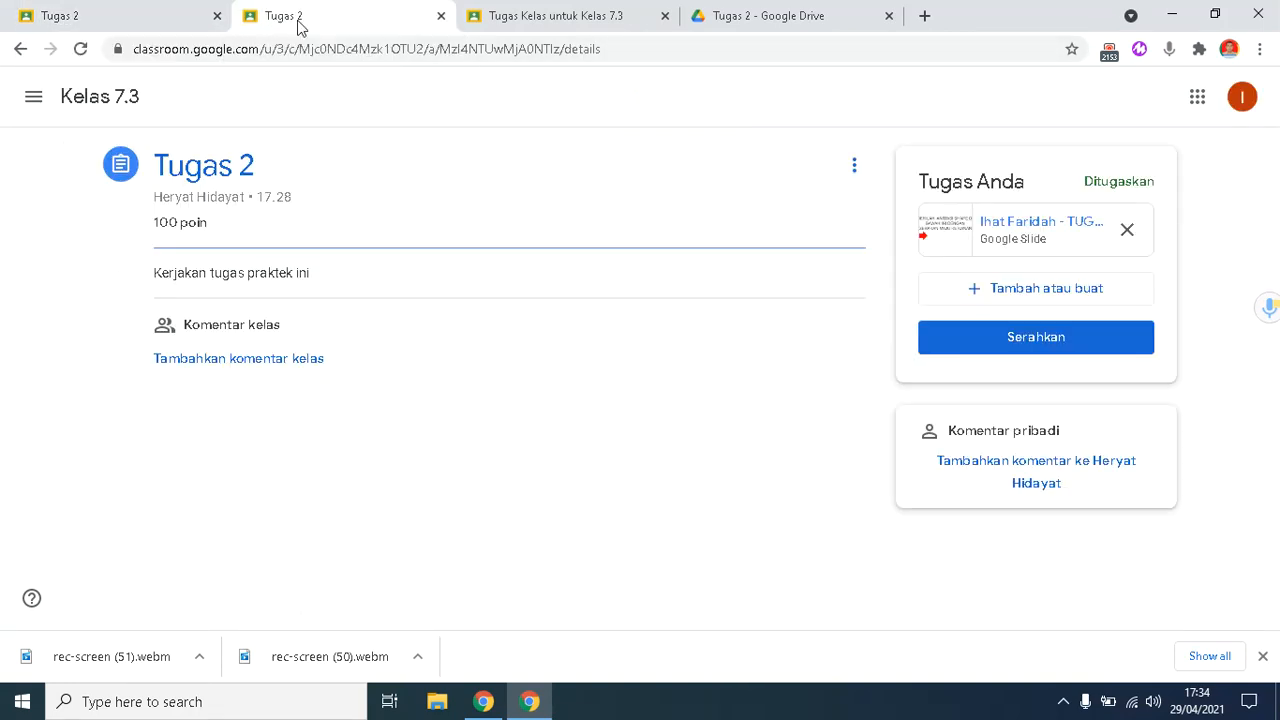
{"action": "left_click", "coordinate": [1003, 339]}
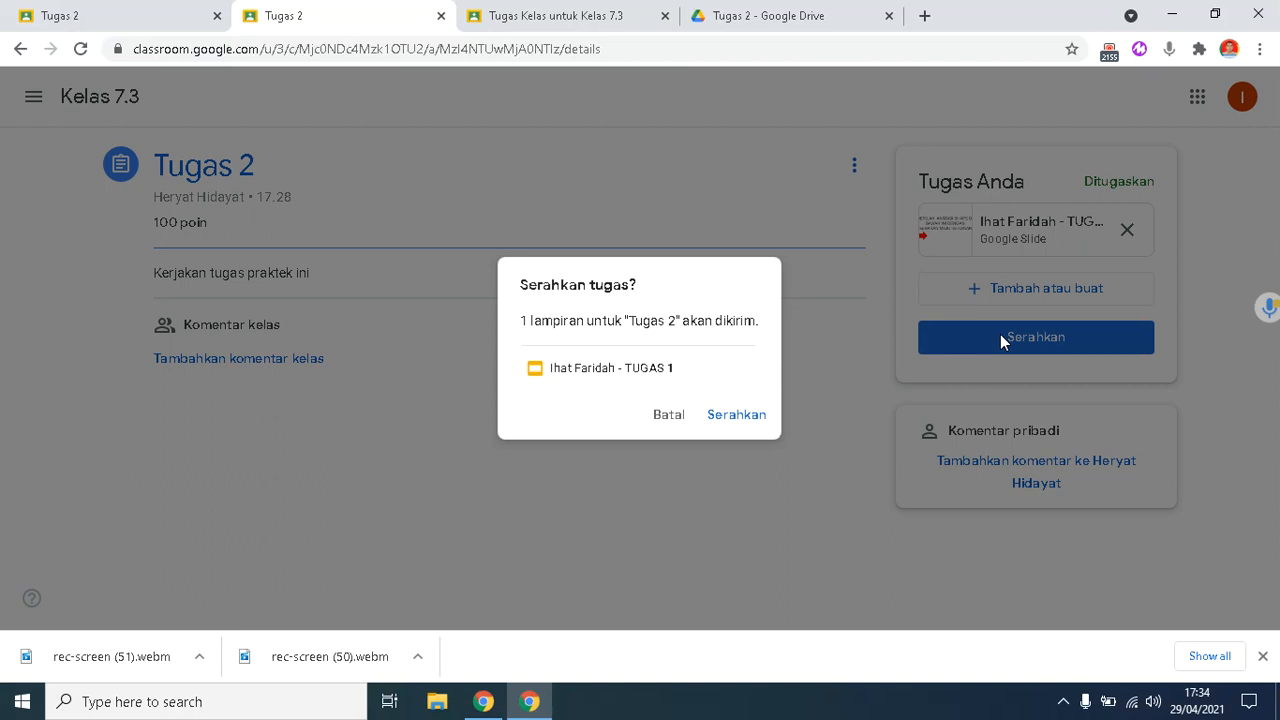
{"action": "left_click", "coordinate": [740, 416]}
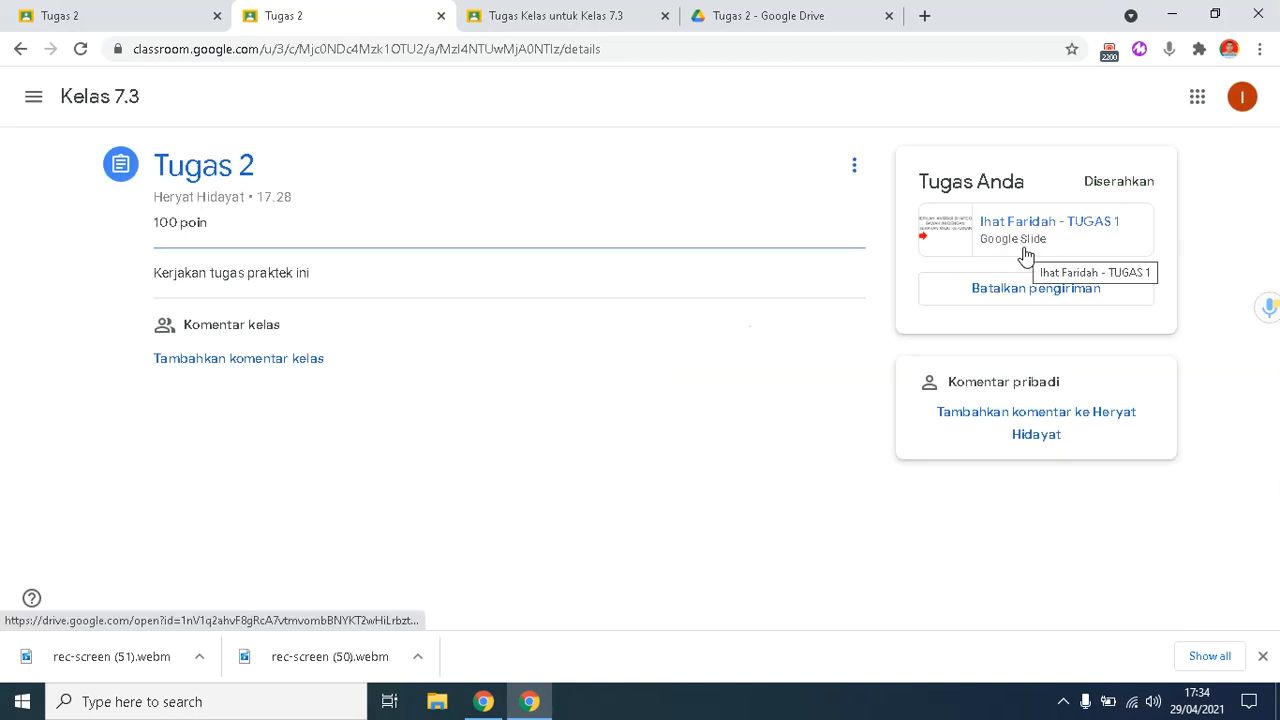
{"action": "left_click", "coordinate": [89, 12]}
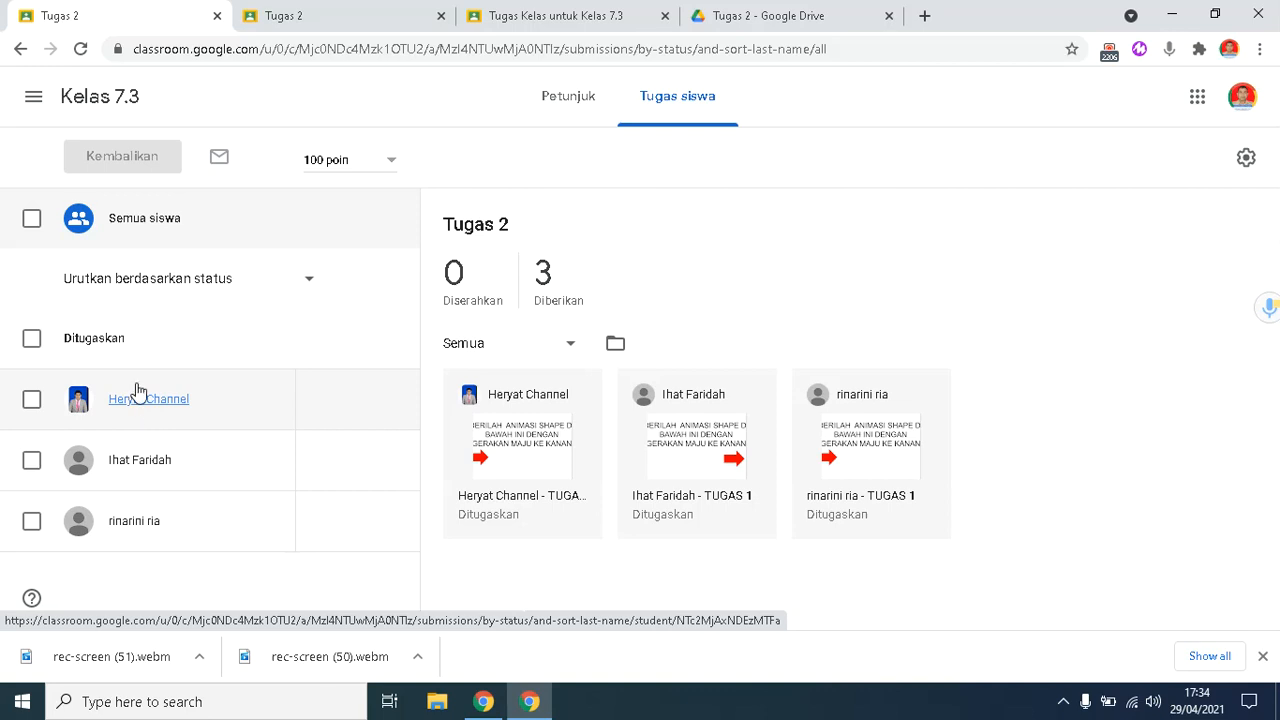
Step: Refresh the Tugas 2 student work page and grade the handed-in submission 80 out of 100
{"action": "left_click", "coordinate": [81, 50]}
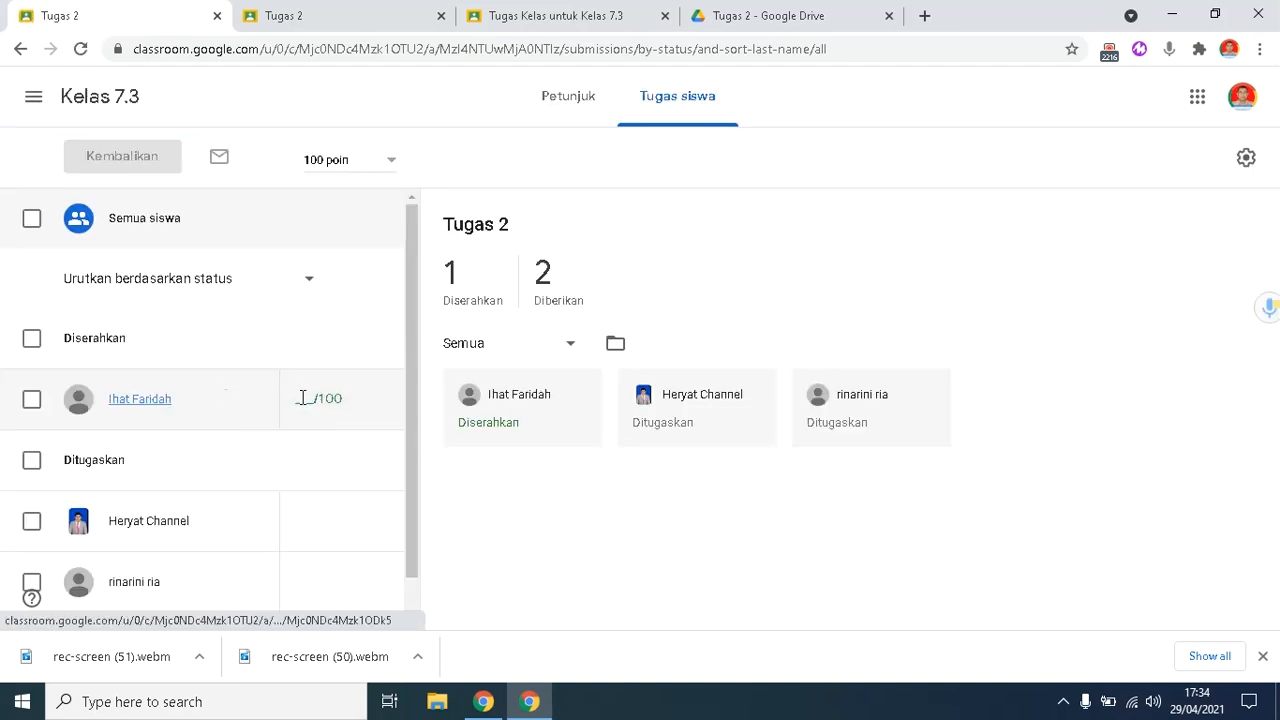
{"action": "left_click", "coordinate": [310, 401]}
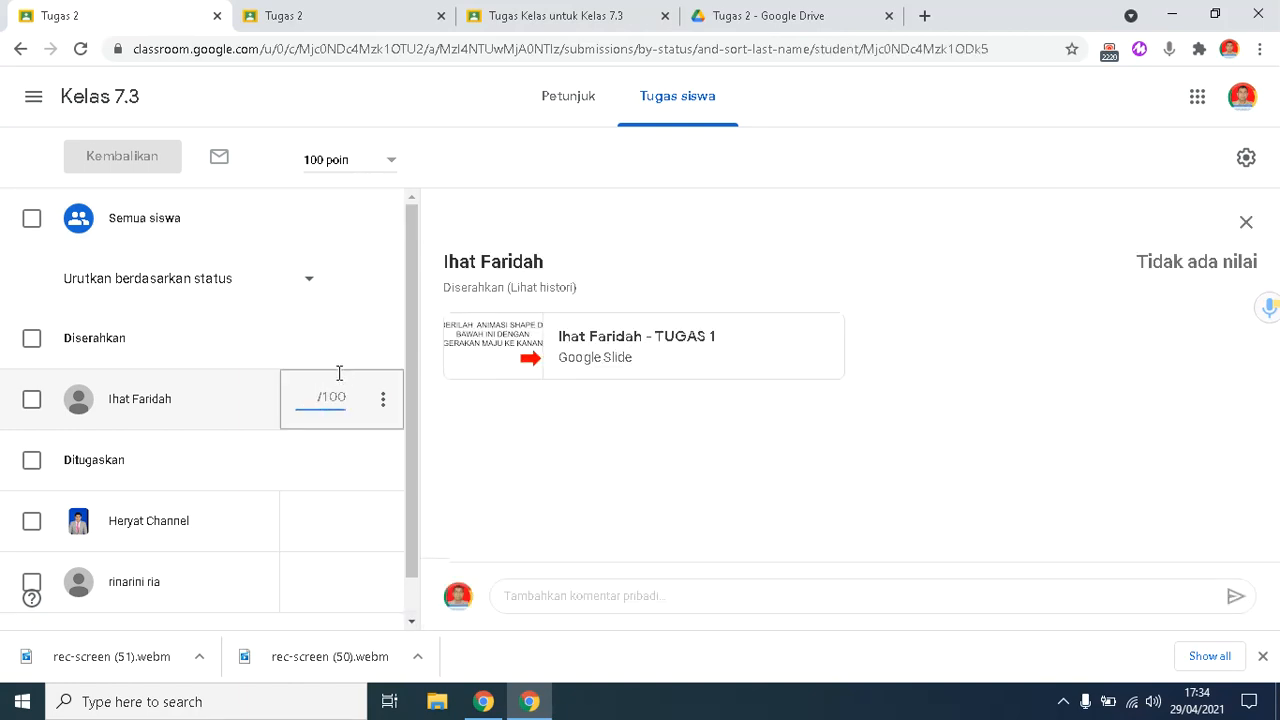
{"action": "type", "text": "80"}
{"action": "left_click", "coordinate": [377, 305]}
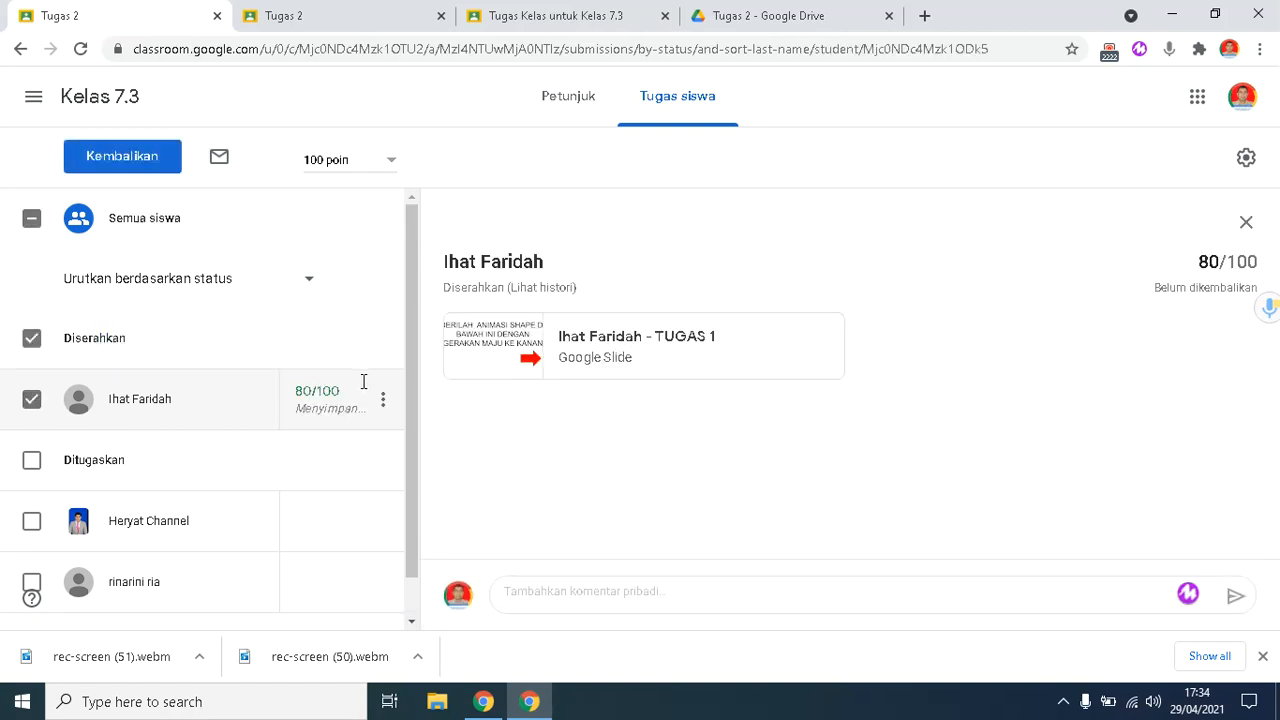
Step: Refresh the student's Tugas 2 page to check for the draft grade and go back to the teacher's student work page
{"action": "left_click", "coordinate": [355, 20]}
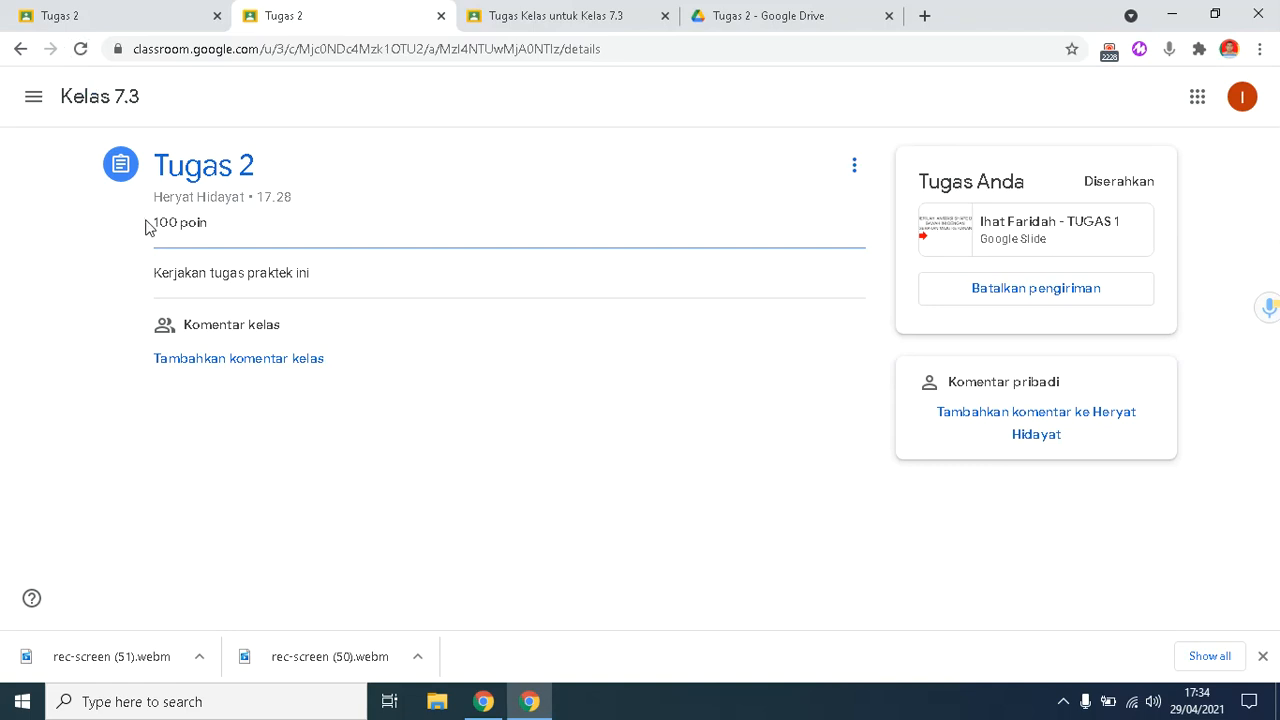
{"action": "left_click", "coordinate": [82, 49]}
{"action": "left_click", "coordinate": [123, 14]}
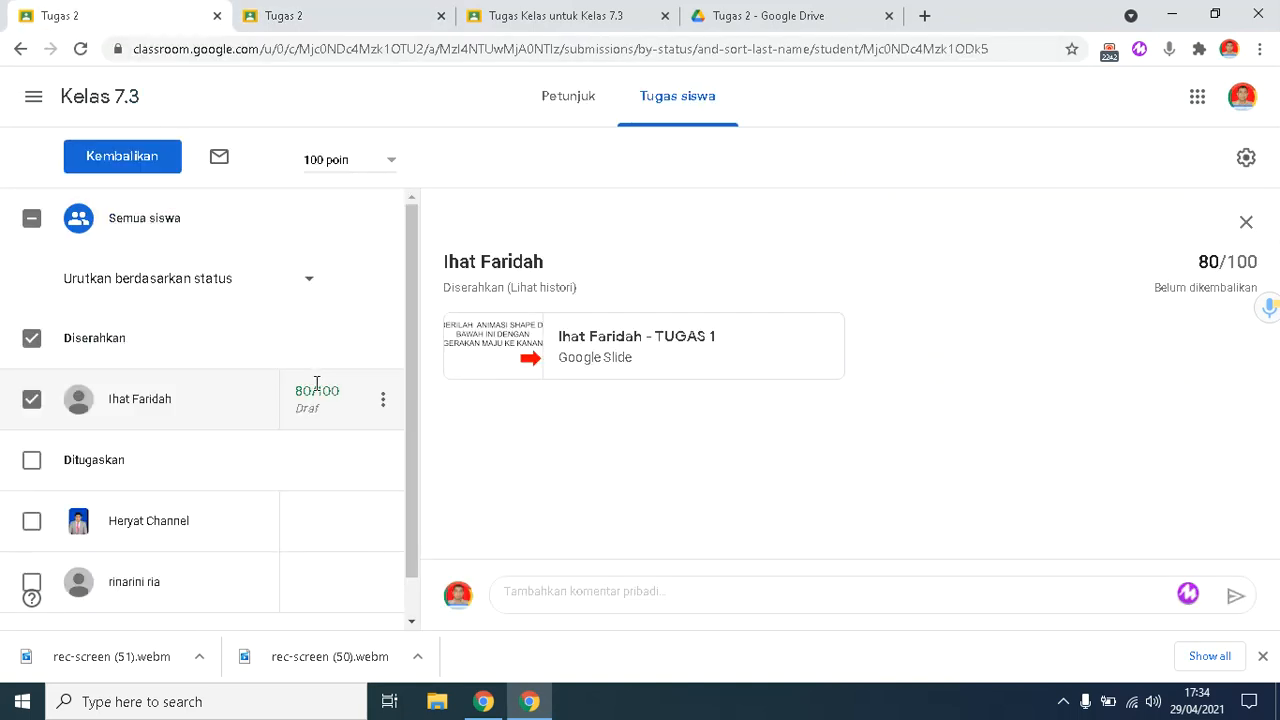
Step: Return the graded Tugas 2 work to the student without a private comment and close the submission details
{"action": "left_click", "coordinate": [383, 404]}
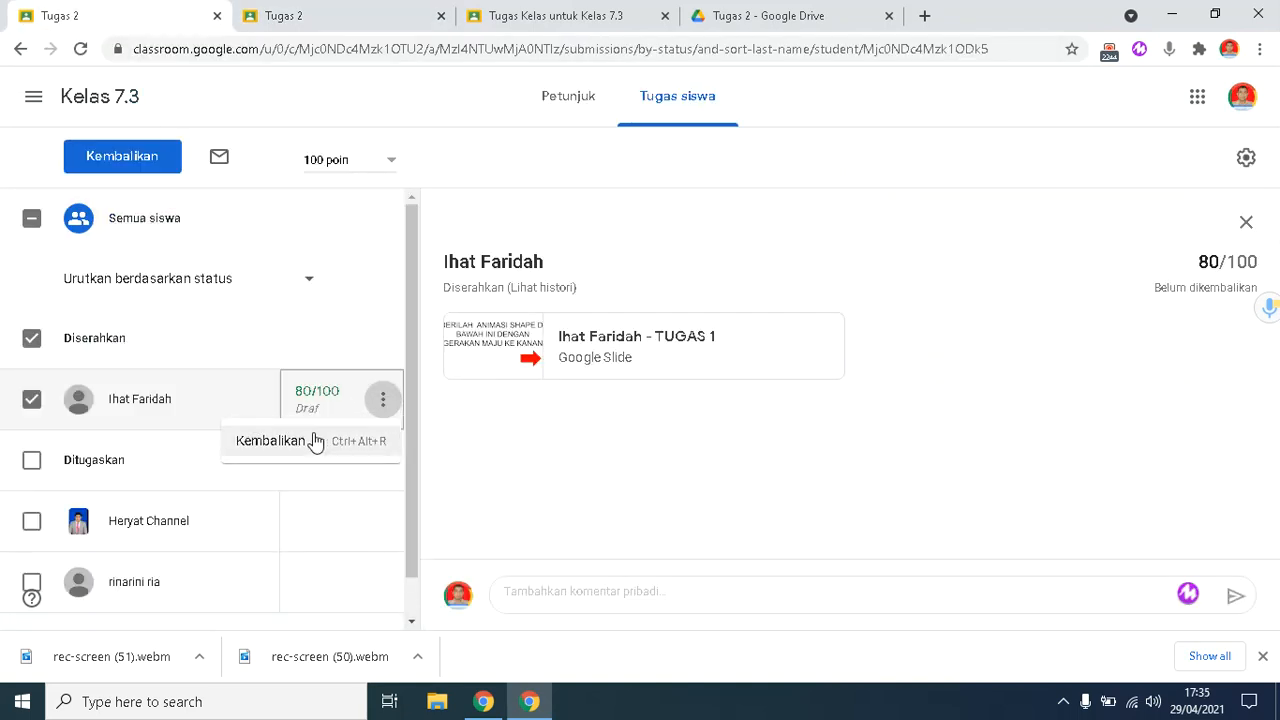
{"action": "left_click", "coordinate": [273, 444]}
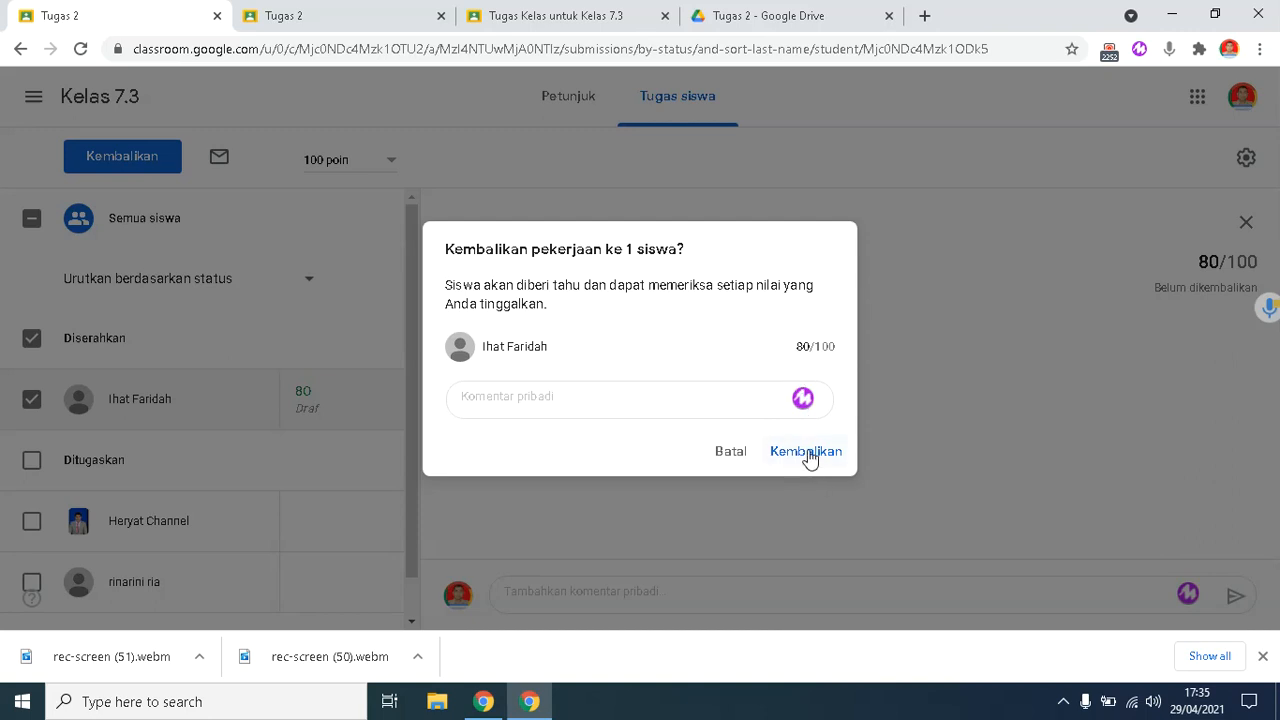
{"action": "left_click", "coordinate": [808, 452]}
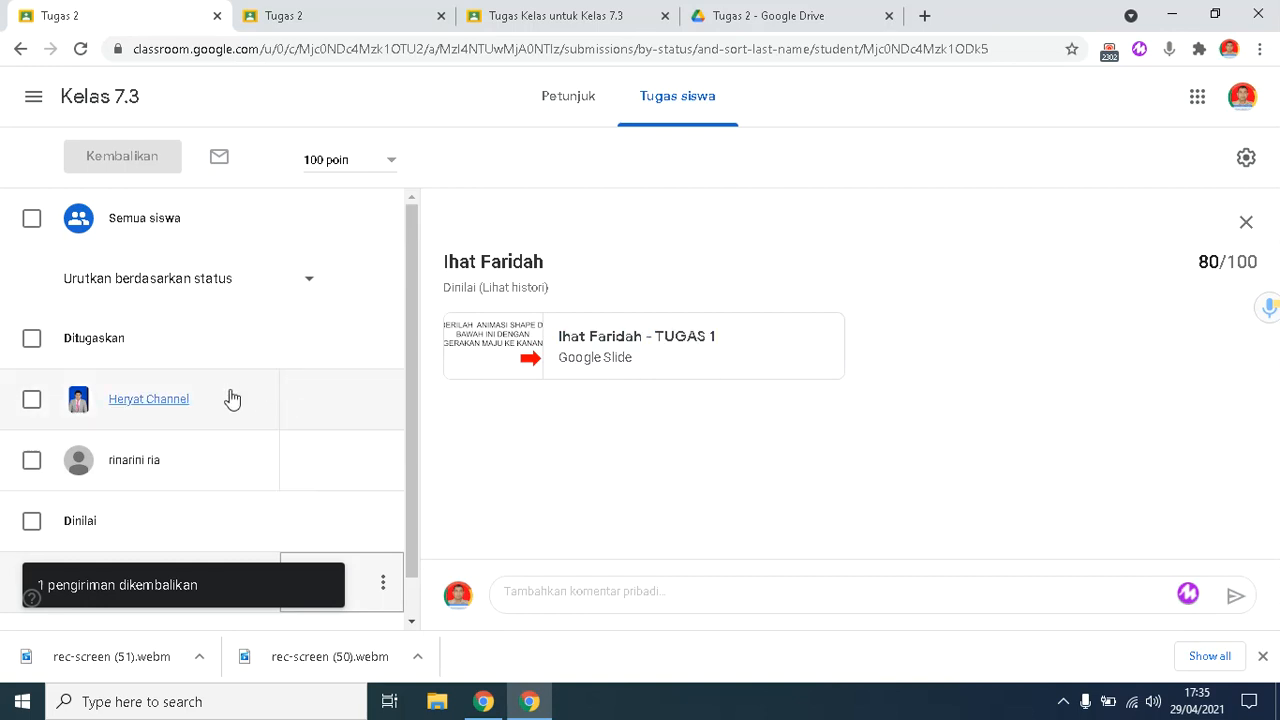
{"action": "left_click", "coordinate": [1247, 226]}
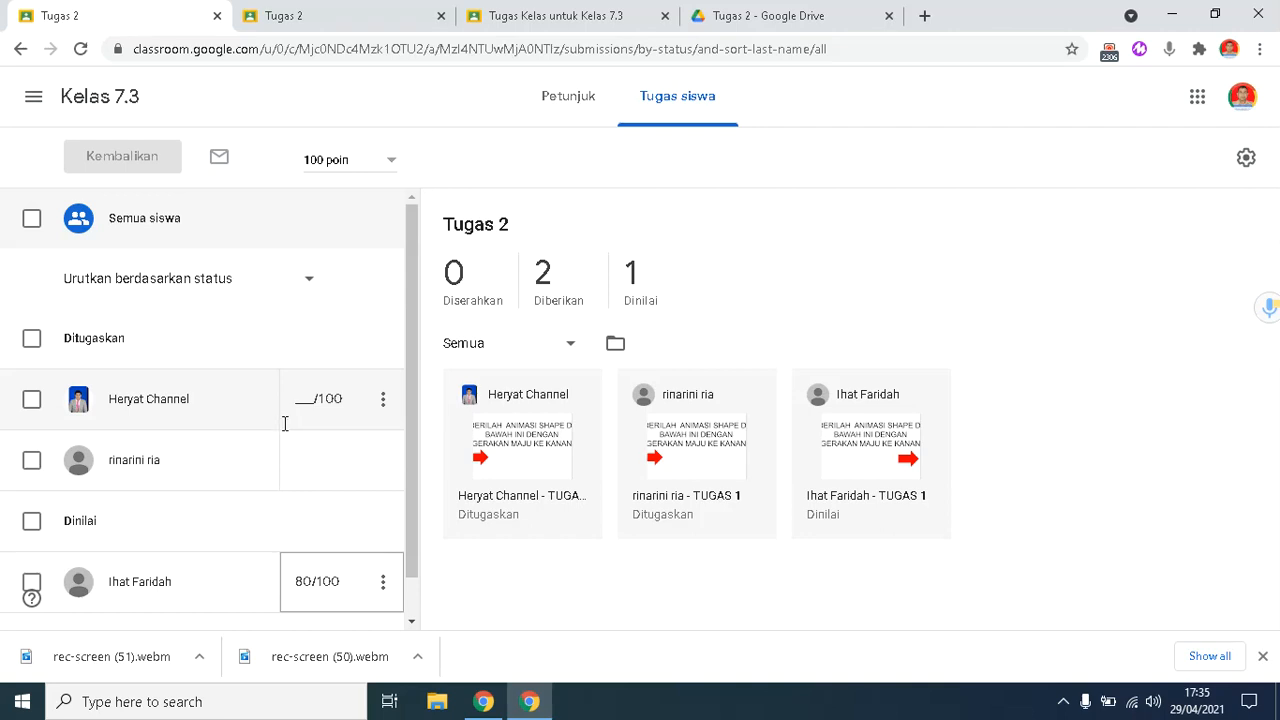
Step: Refresh the student's Tugas 2 page to check the returned grade and go back to the teacher's student work page
{"action": "left_click", "coordinate": [360, 14]}
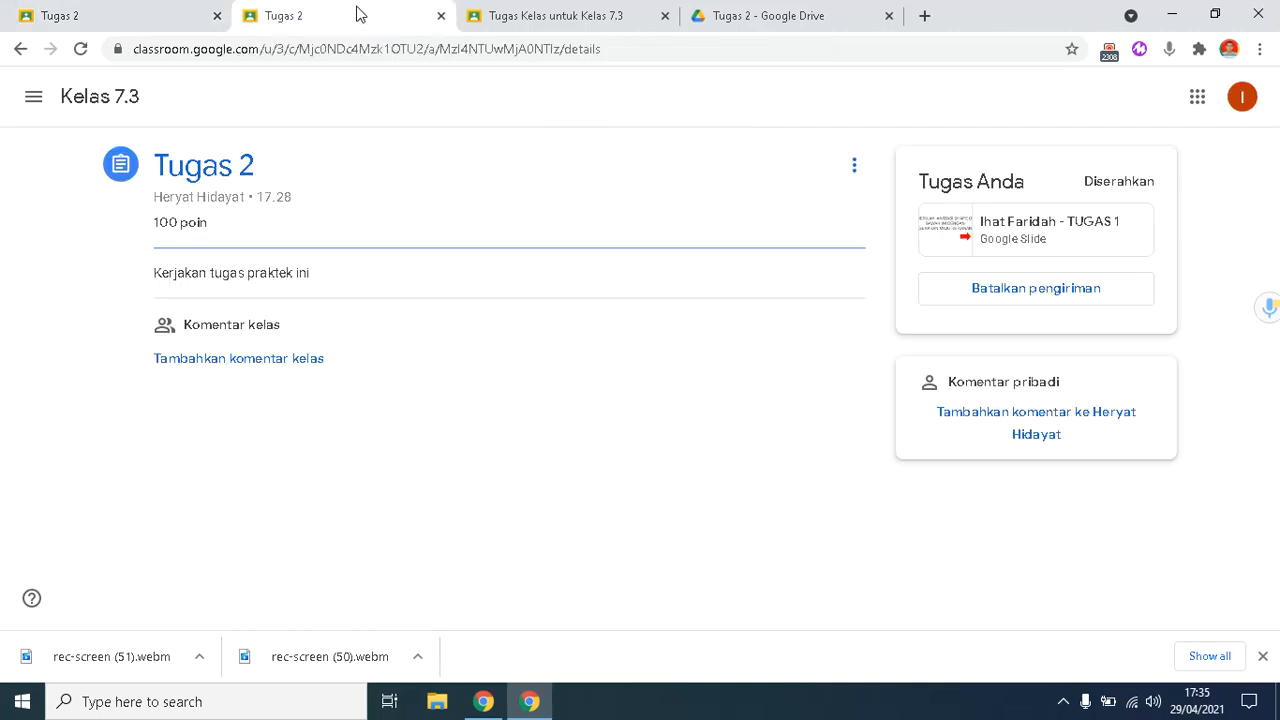
{"action": "left_click", "coordinate": [81, 48]}
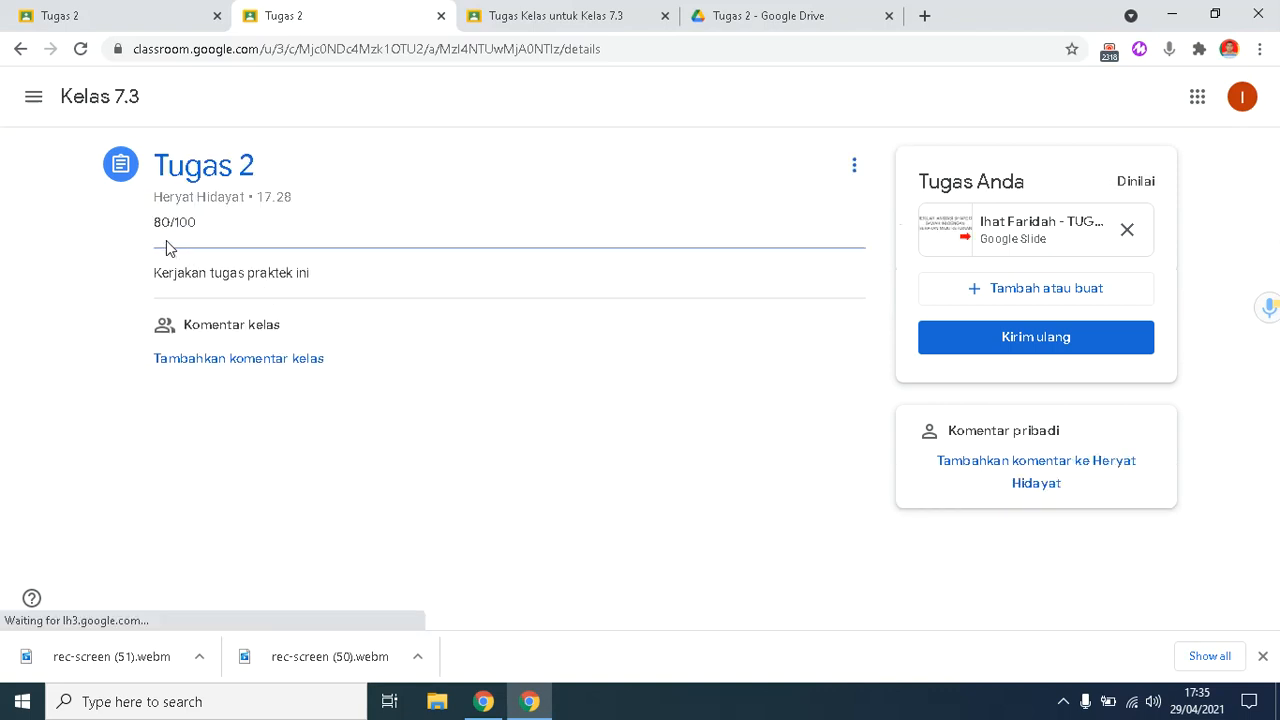
{"action": "left_click", "coordinate": [104, 16]}
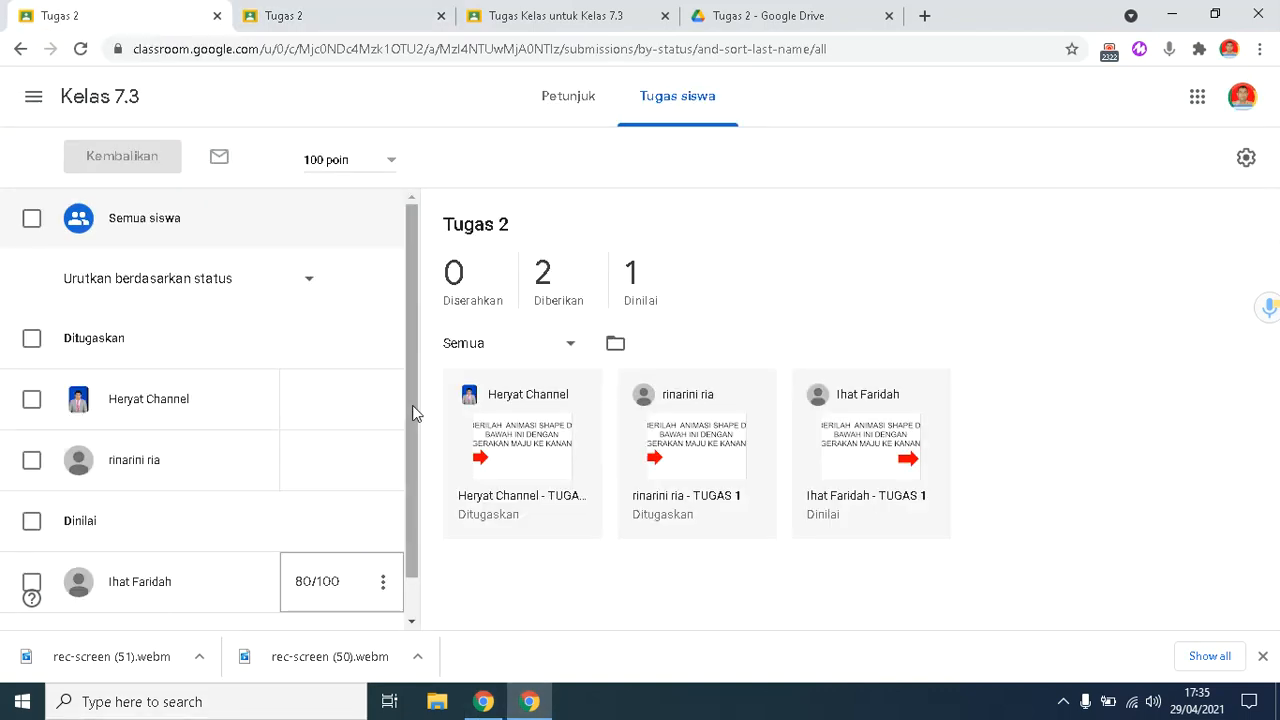
Step: Examine the return option for the already graded student in Tugas 2 and view that student's submission details
{"action": "left_click_drag", "start_coordinate": [412, 405], "coordinate": [420, 487]}
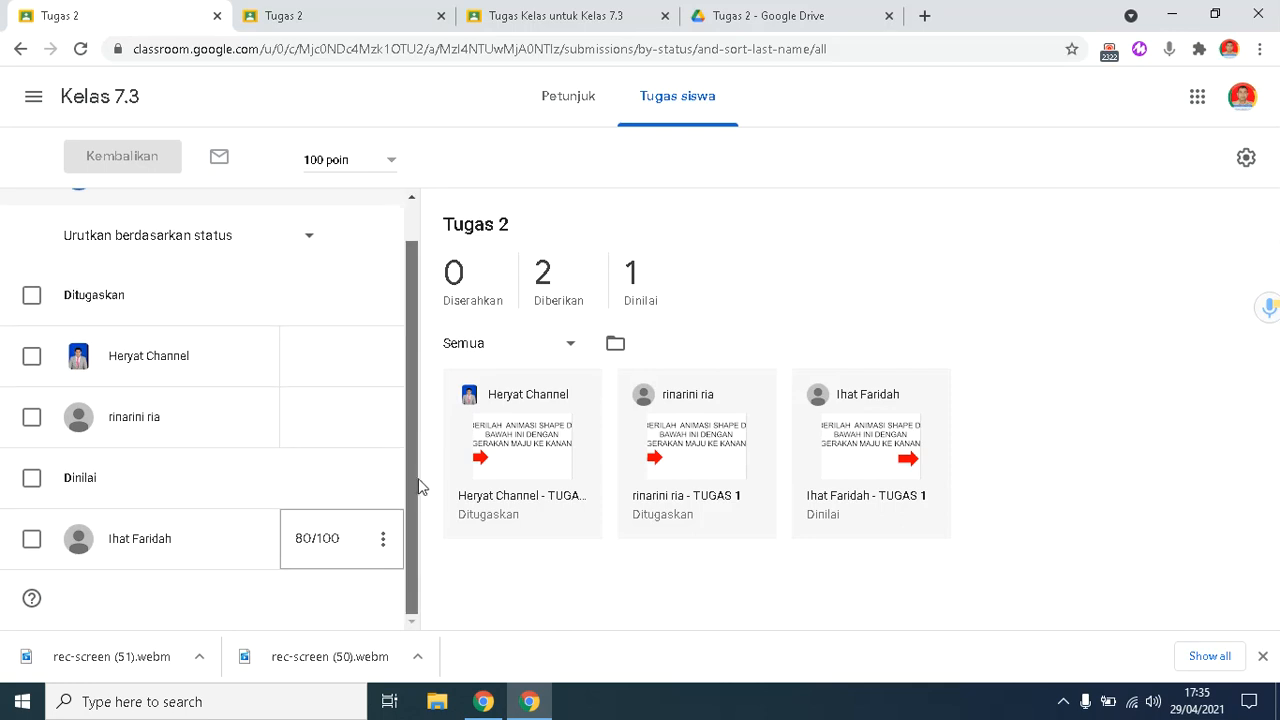
{"action": "left_click", "coordinate": [384, 539]}
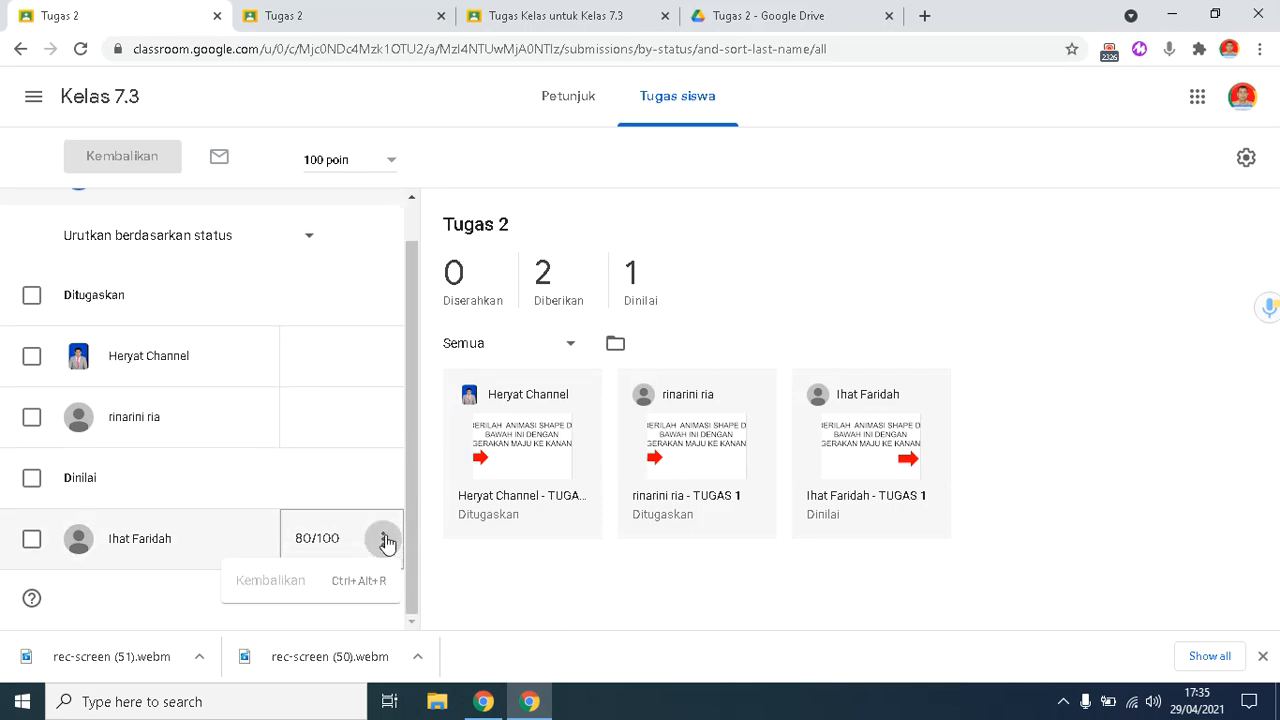
{"action": "left_click", "coordinate": [412, 553]}
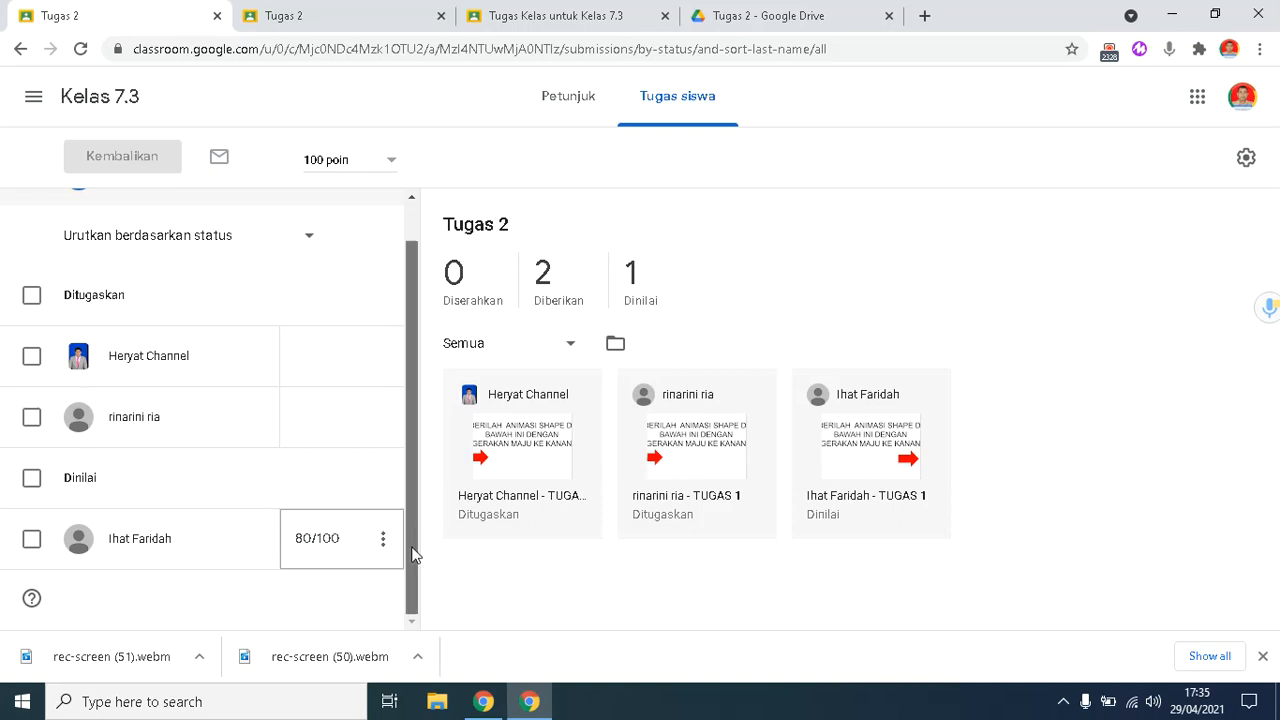
{"action": "left_click", "coordinate": [387, 545]}
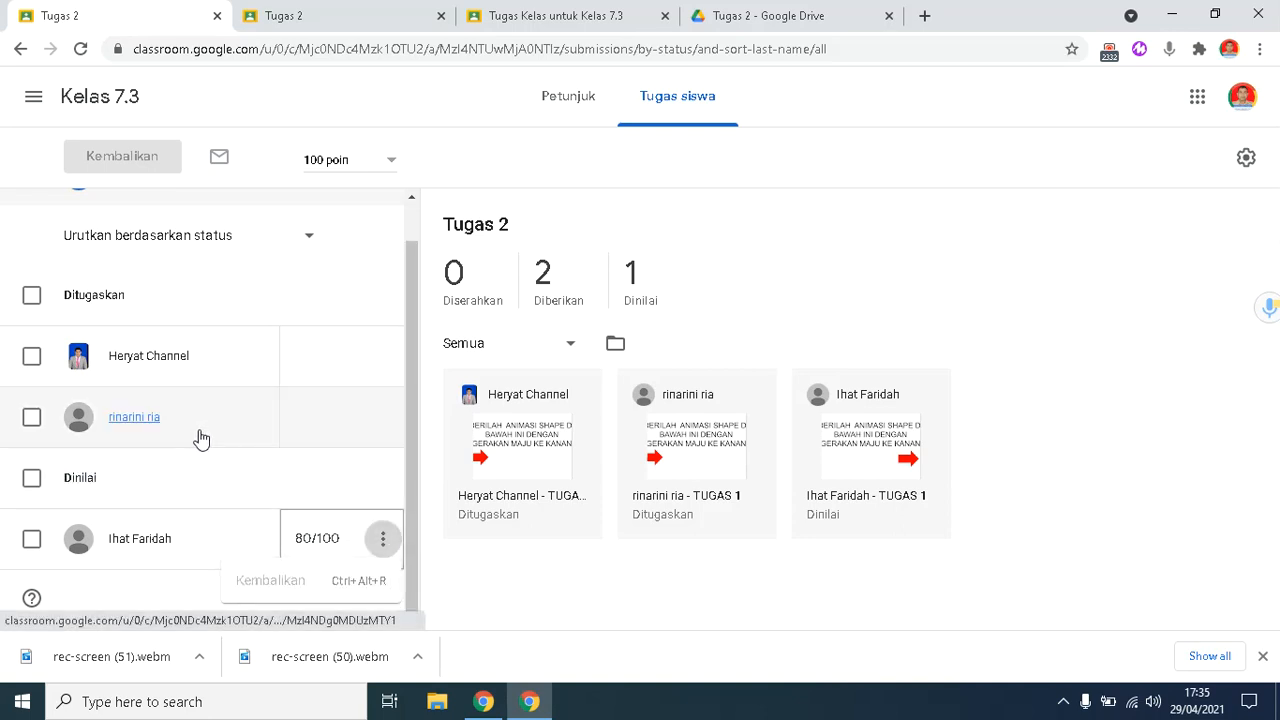
{"action": "left_click", "coordinate": [385, 545]}
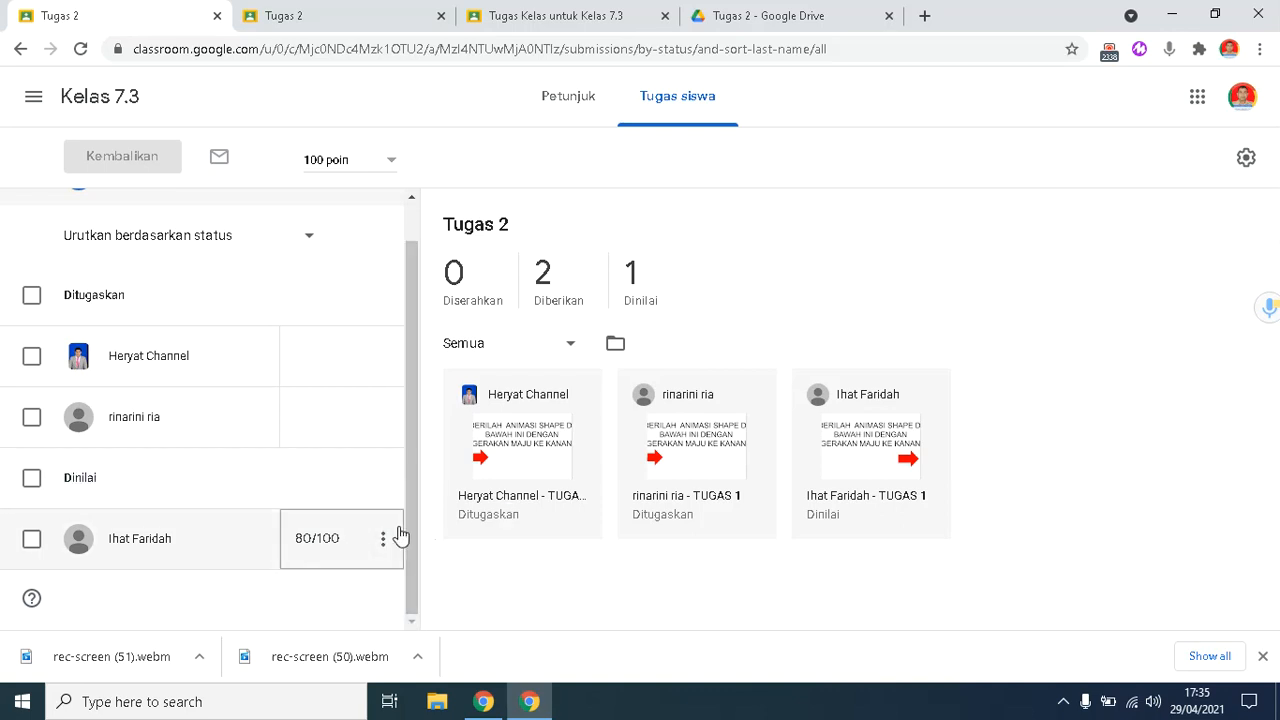
{"action": "left_click_drag", "start_coordinate": [414, 500], "coordinate": [414, 420]}
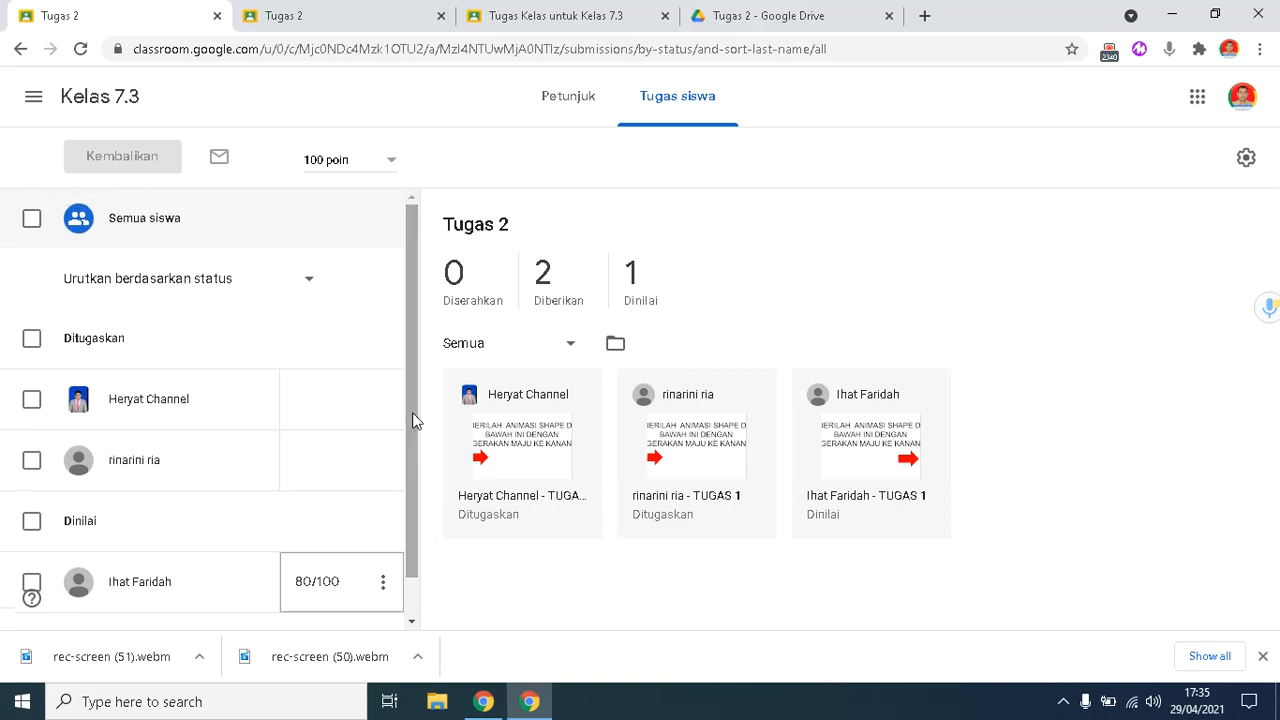
{"action": "left_click_drag", "start_coordinate": [414, 420], "coordinate": [420, 491]}
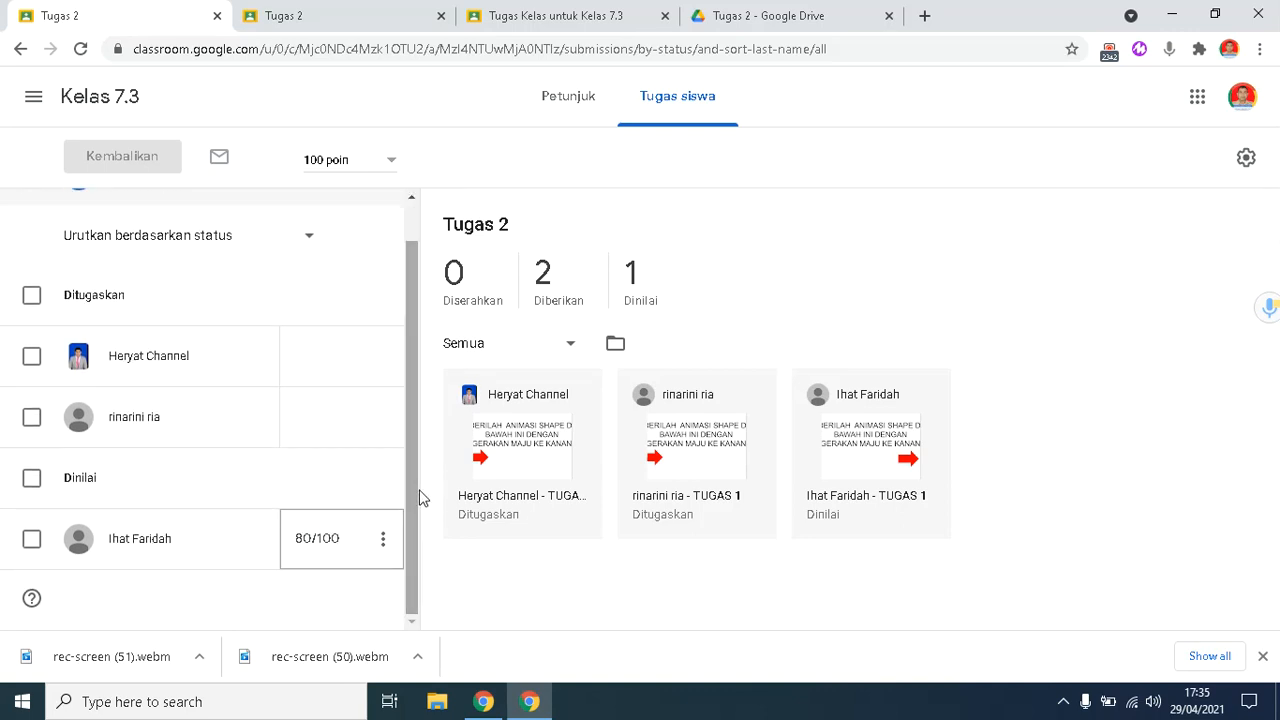
{"action": "left_click", "coordinate": [146, 546]}
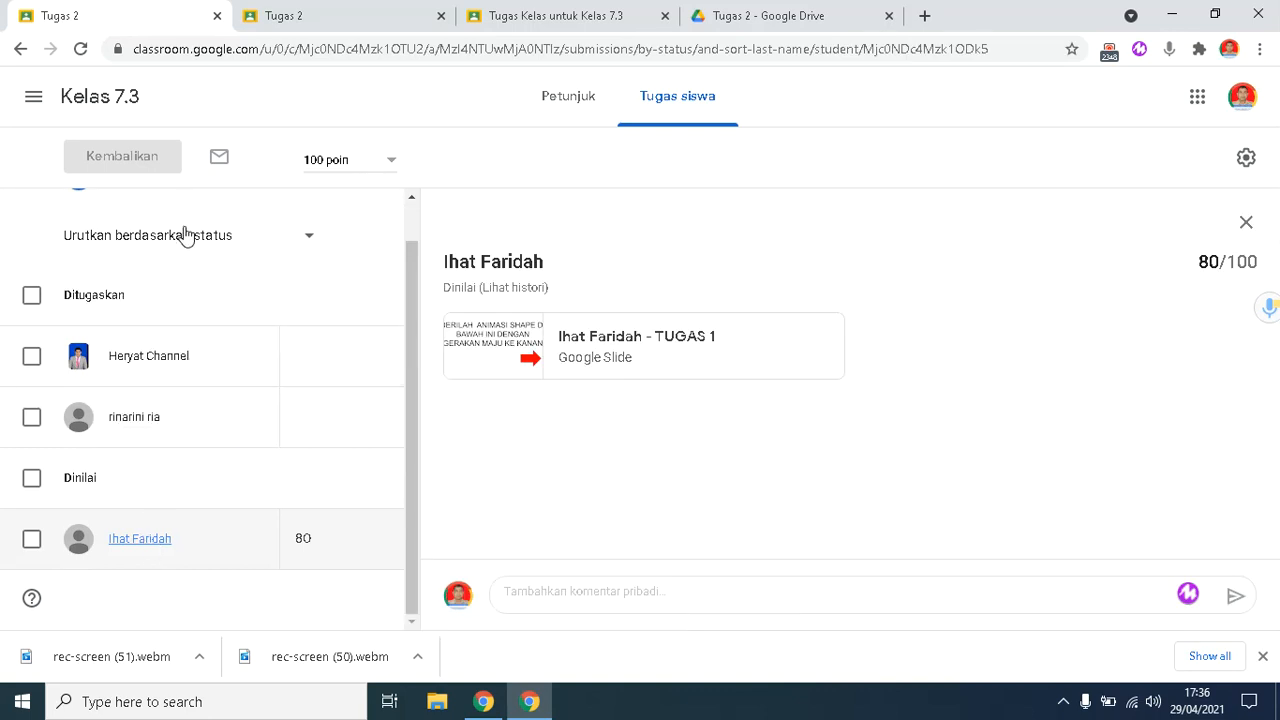
Step: Open the student work page for Soal ulangan harian 1 from the Kelas 7.3 classwork list
{"action": "left_click", "coordinate": [33, 97]}
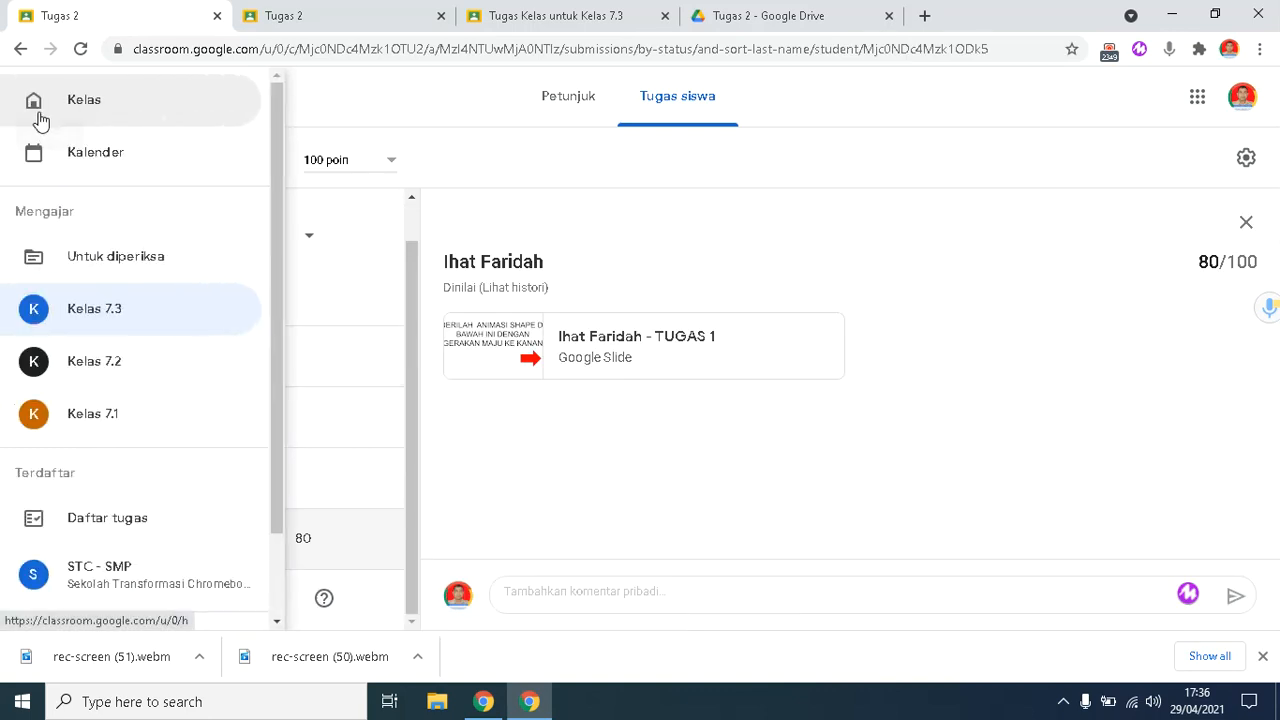
{"action": "left_click", "coordinate": [100, 308]}
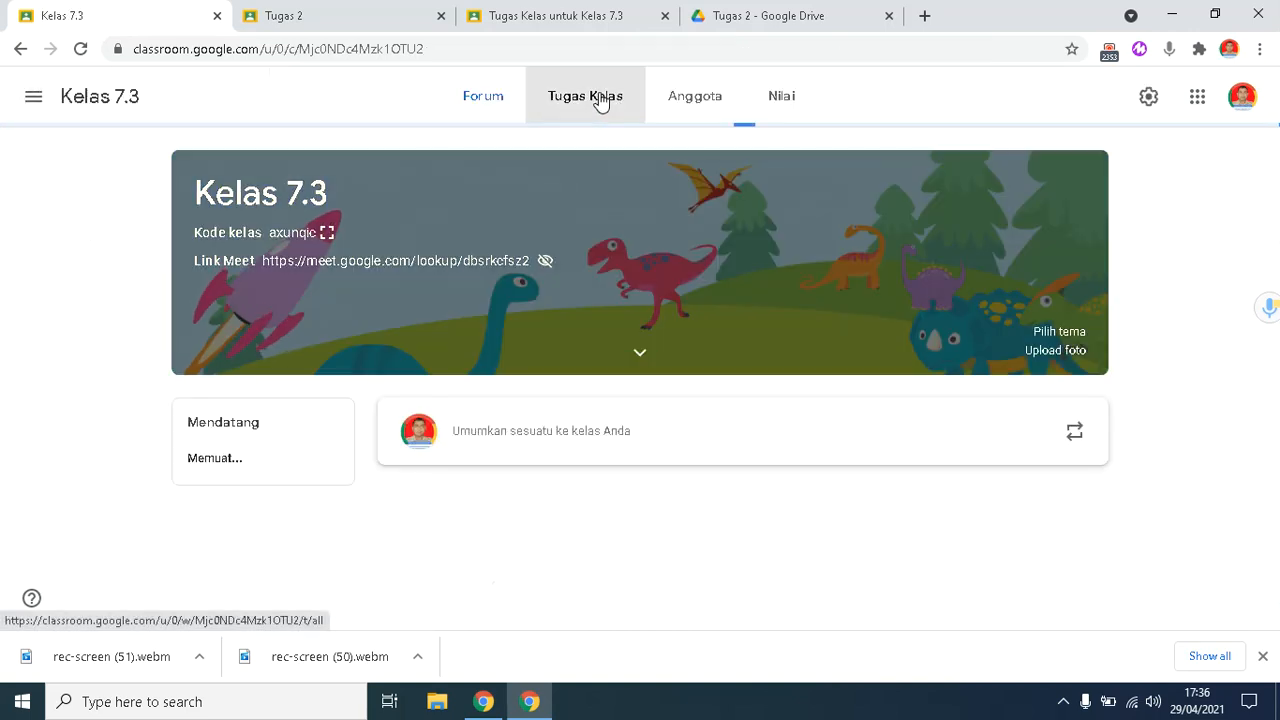
{"action": "left_click", "coordinate": [598, 100]}
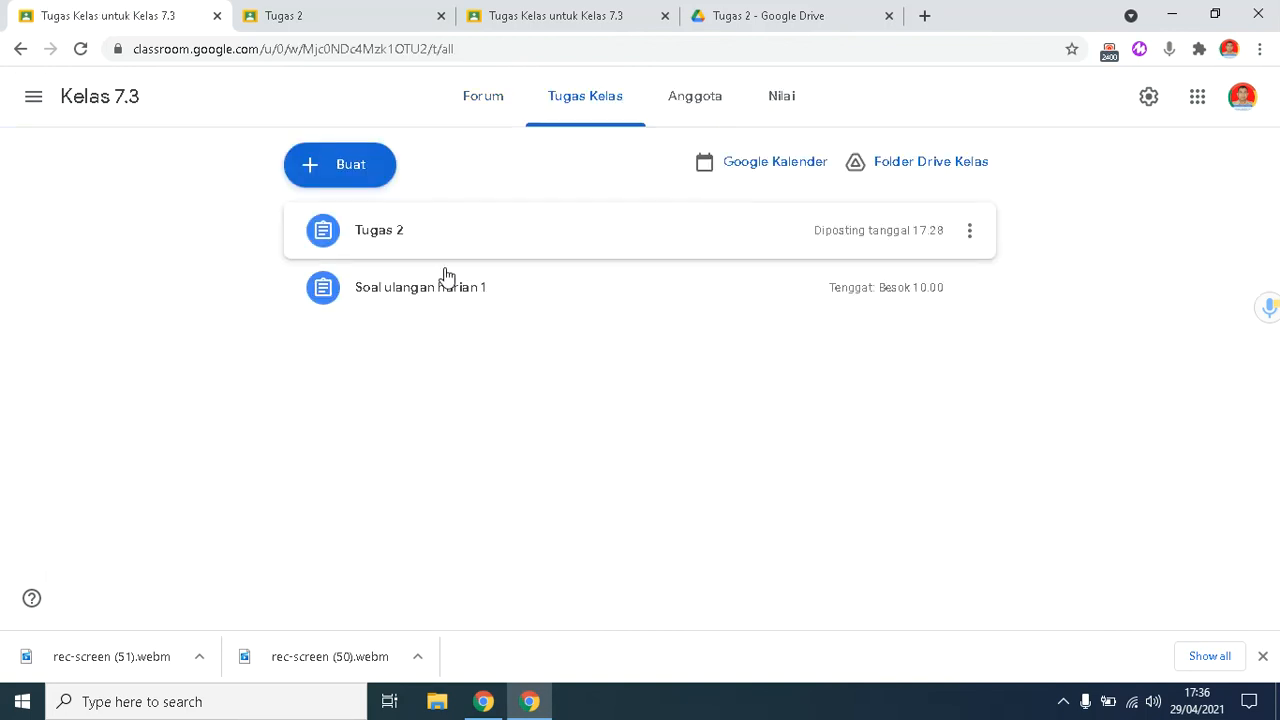
{"action": "left_click", "coordinate": [444, 302]}
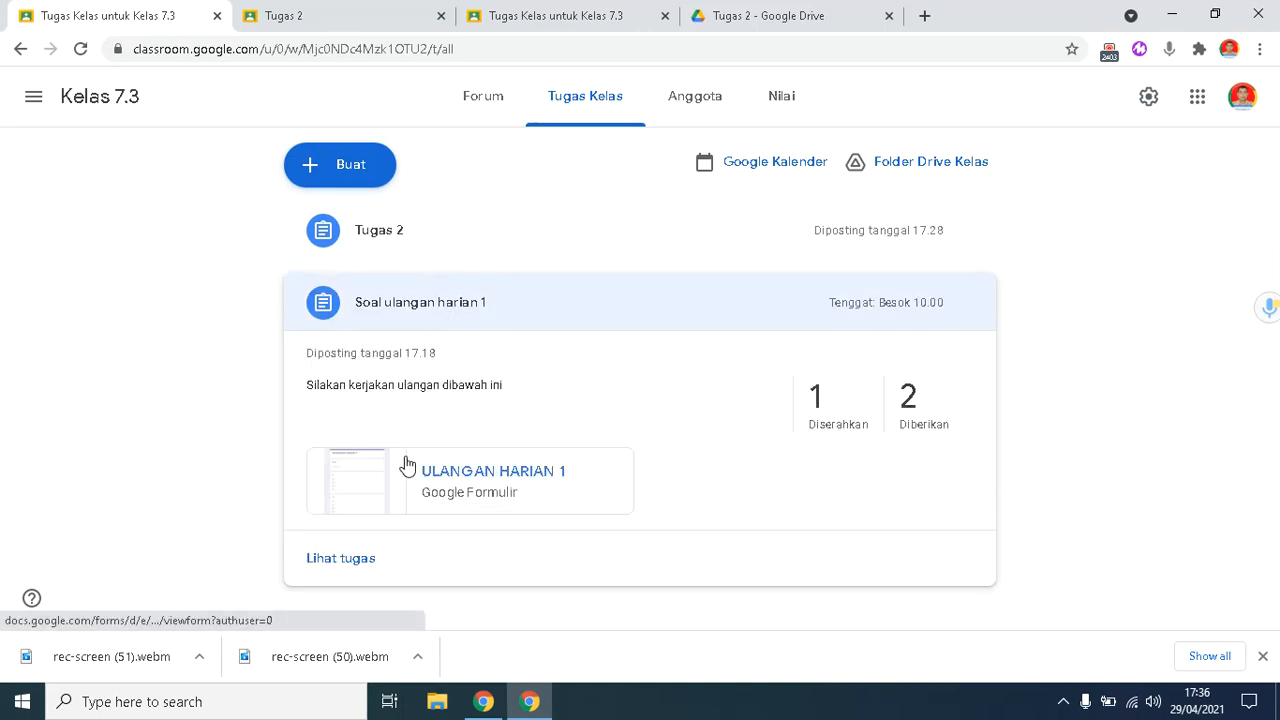
{"action": "left_click", "coordinate": [353, 558]}
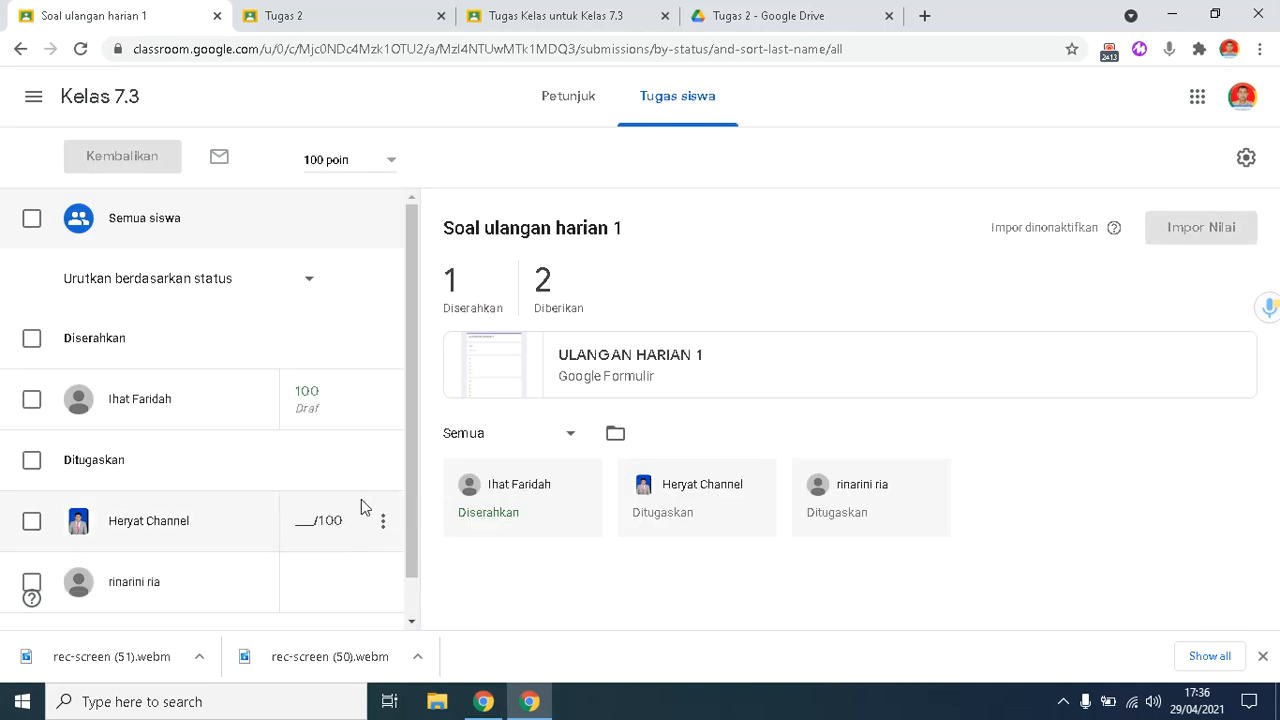
Step: Review the quiz's student list and copy all class grades to Google Sheets
{"action": "left_click_drag", "start_coordinate": [410, 350], "coordinate": [415, 450]}
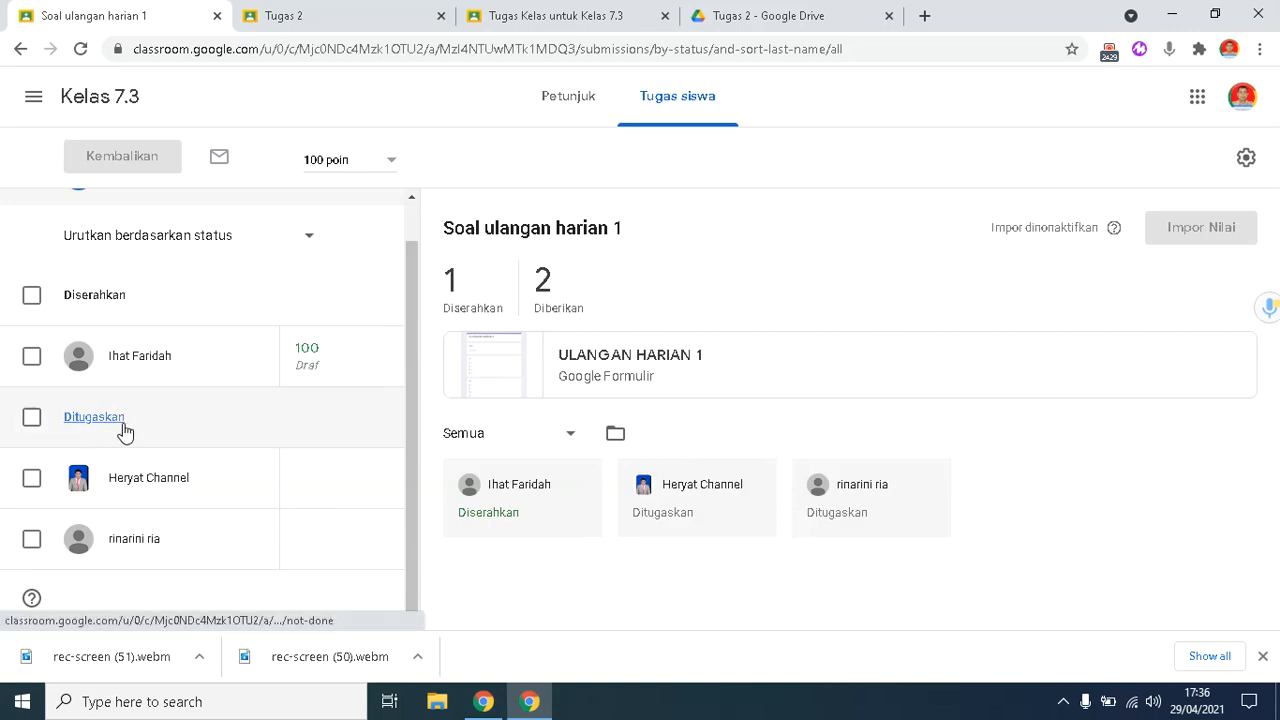
{"action": "left_click", "coordinate": [1245, 160]}
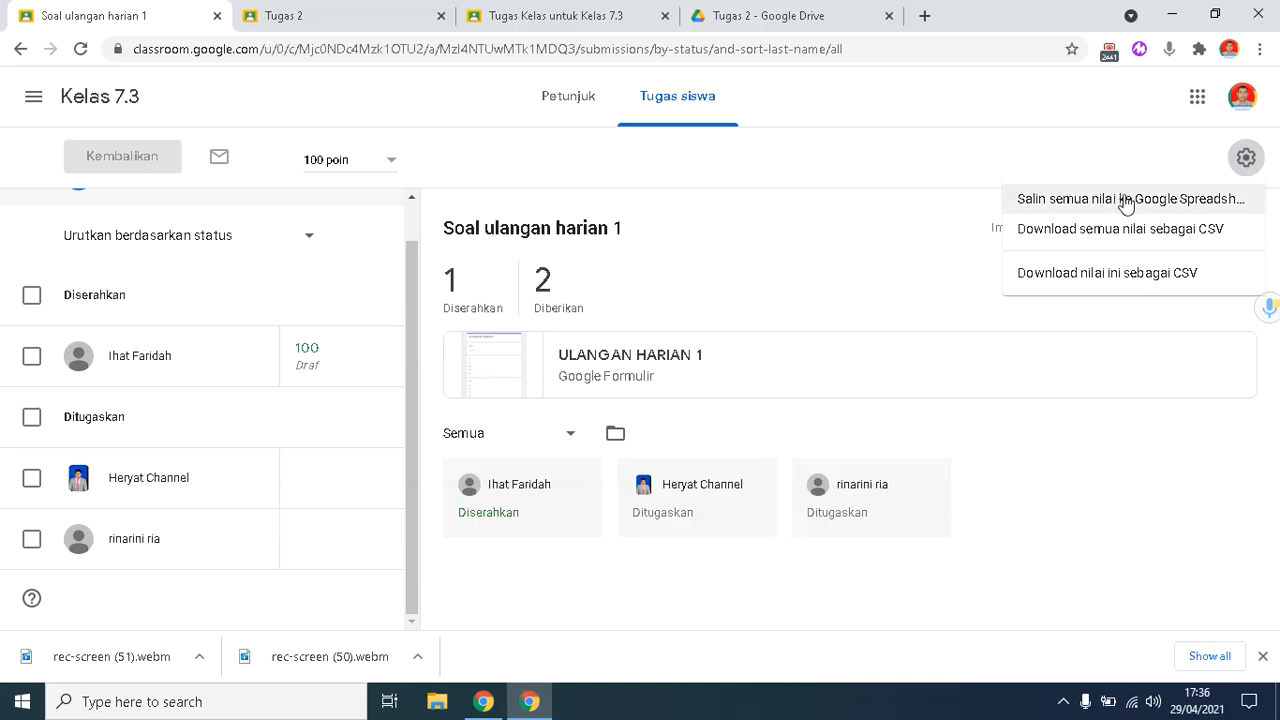
{"action": "left_click", "coordinate": [1125, 203]}
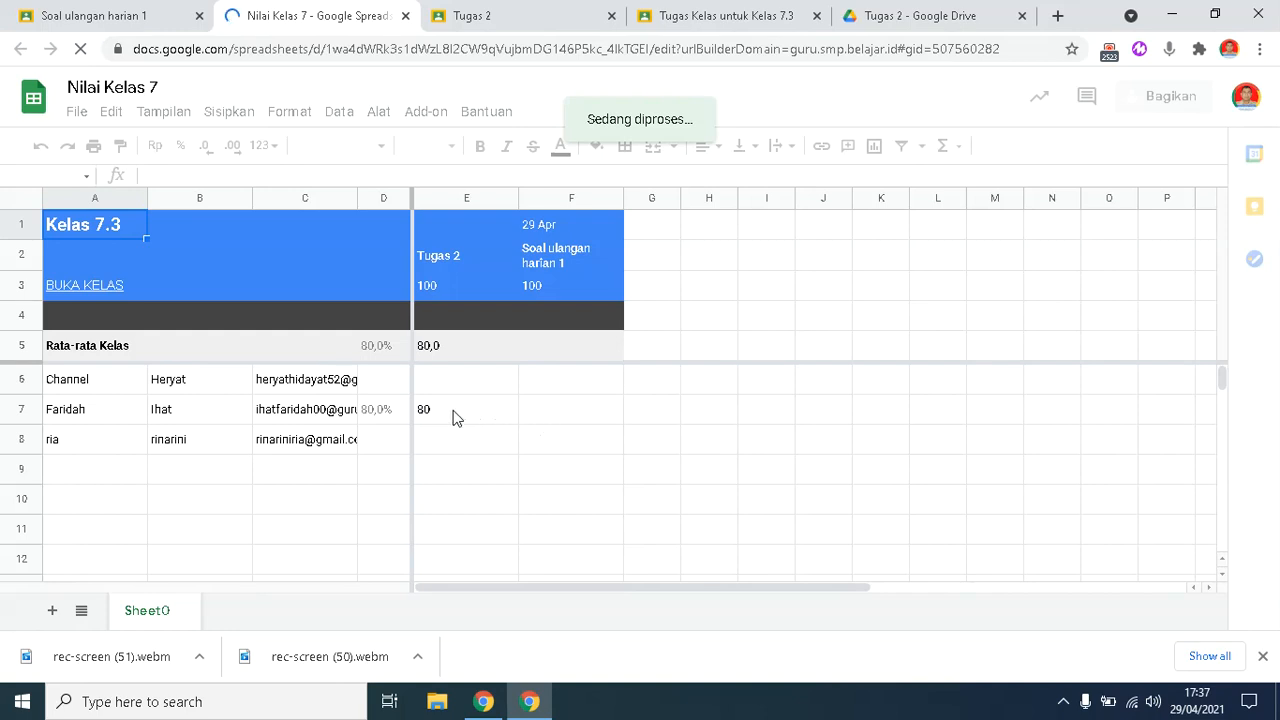
Step: Compare the quiz's draft grade in Classroom with the Soal ulangan harian 1 column in the Nilai Kelas 7 spreadsheet
{"action": "left_click", "coordinate": [130, 16]}
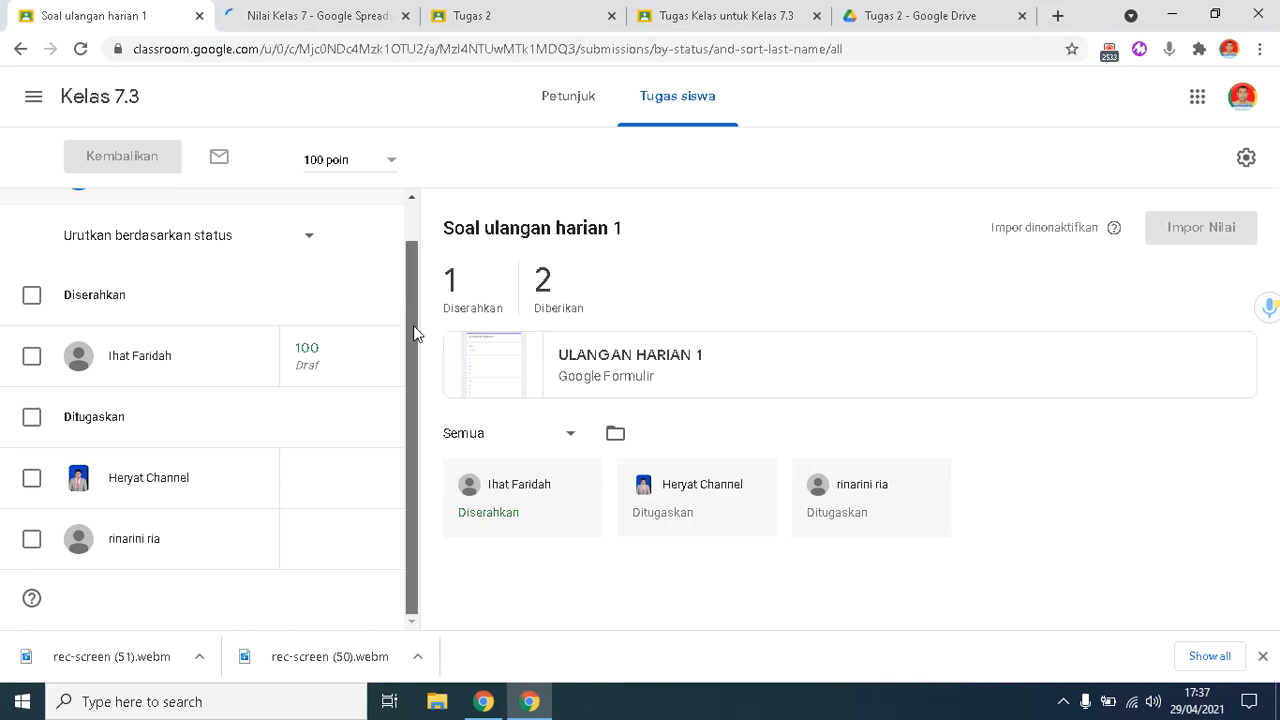
{"action": "left_click", "coordinate": [347, 18]}
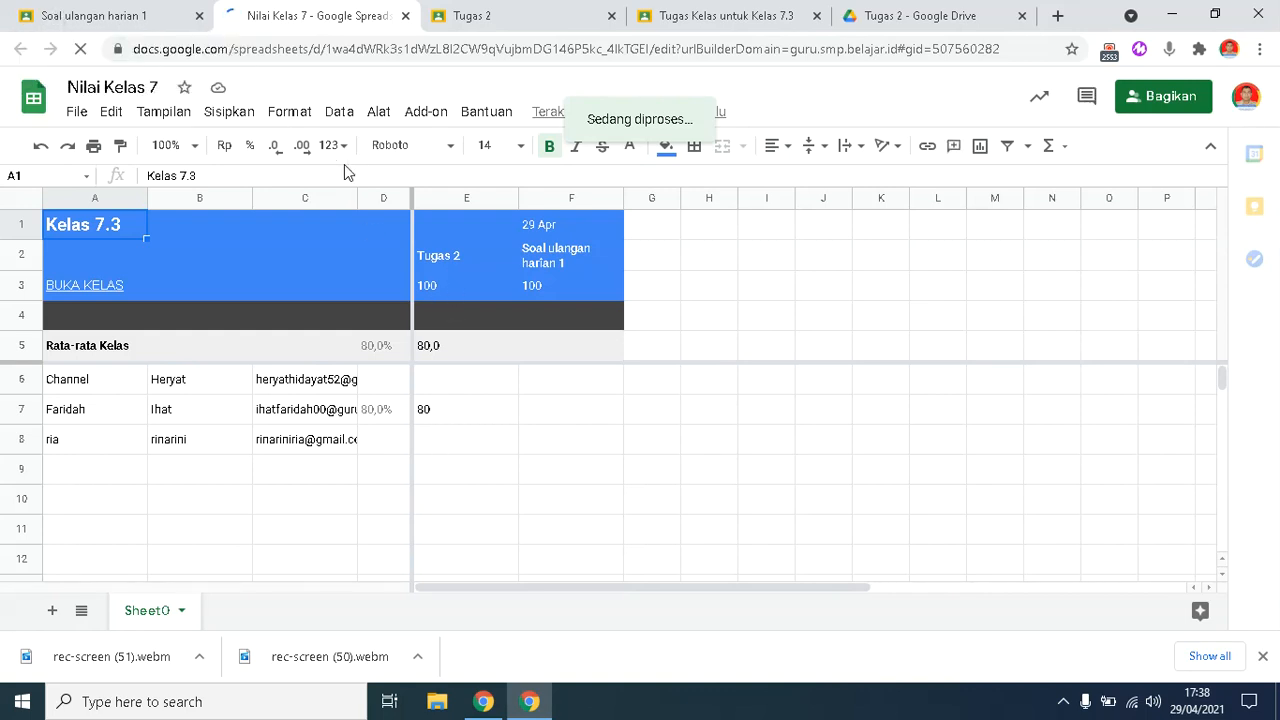
{"action": "left_click", "coordinate": [140, 15]}
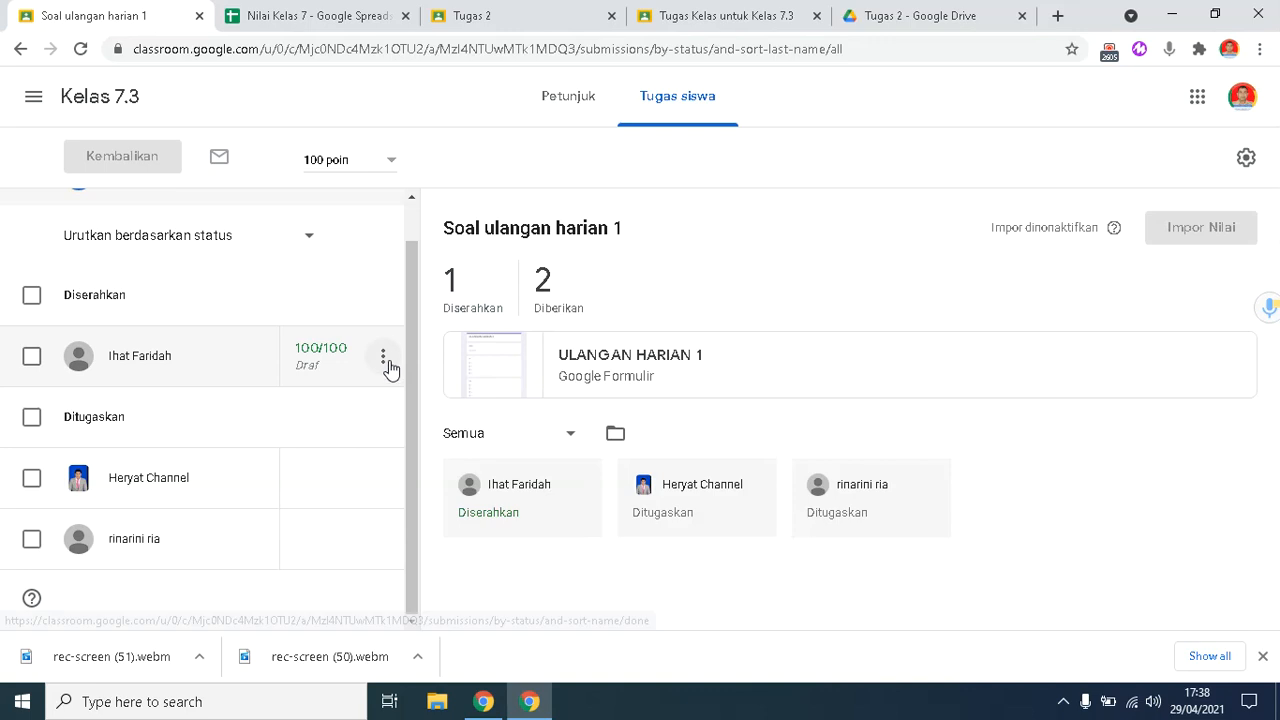
{"action": "mouse_move", "coordinate": [388, 361]}
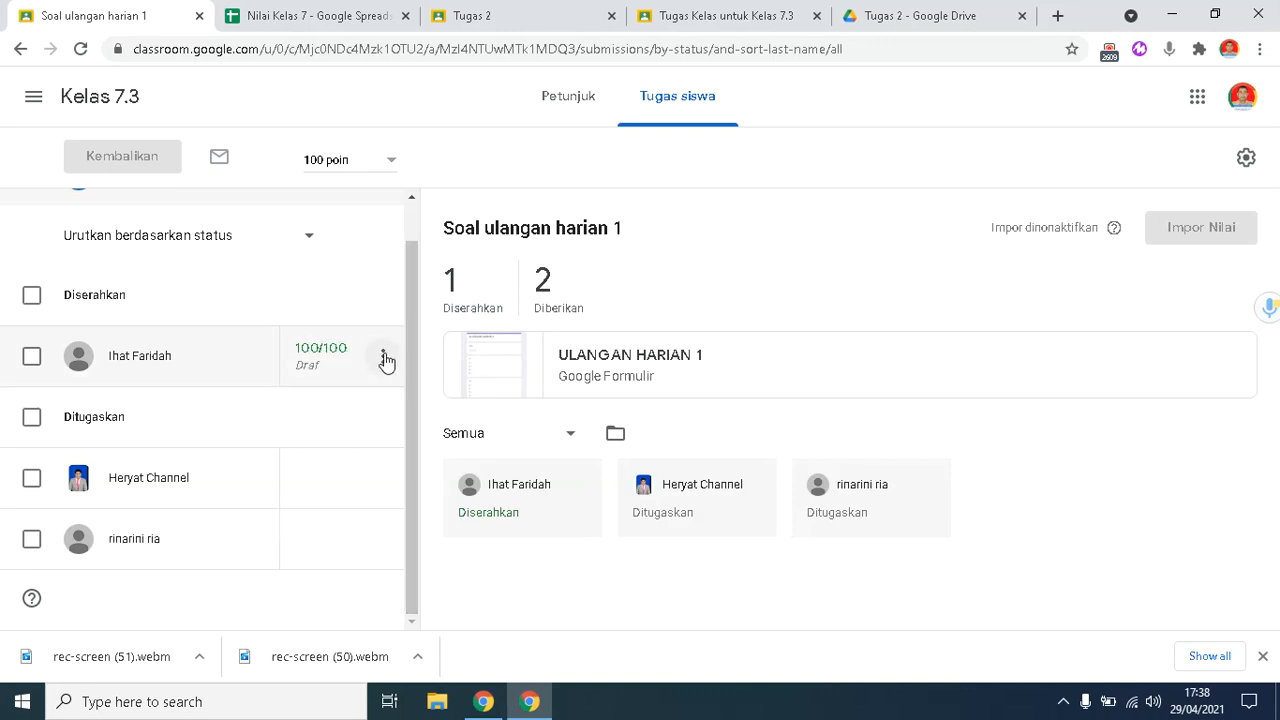
{"action": "left_click", "coordinate": [341, 20]}
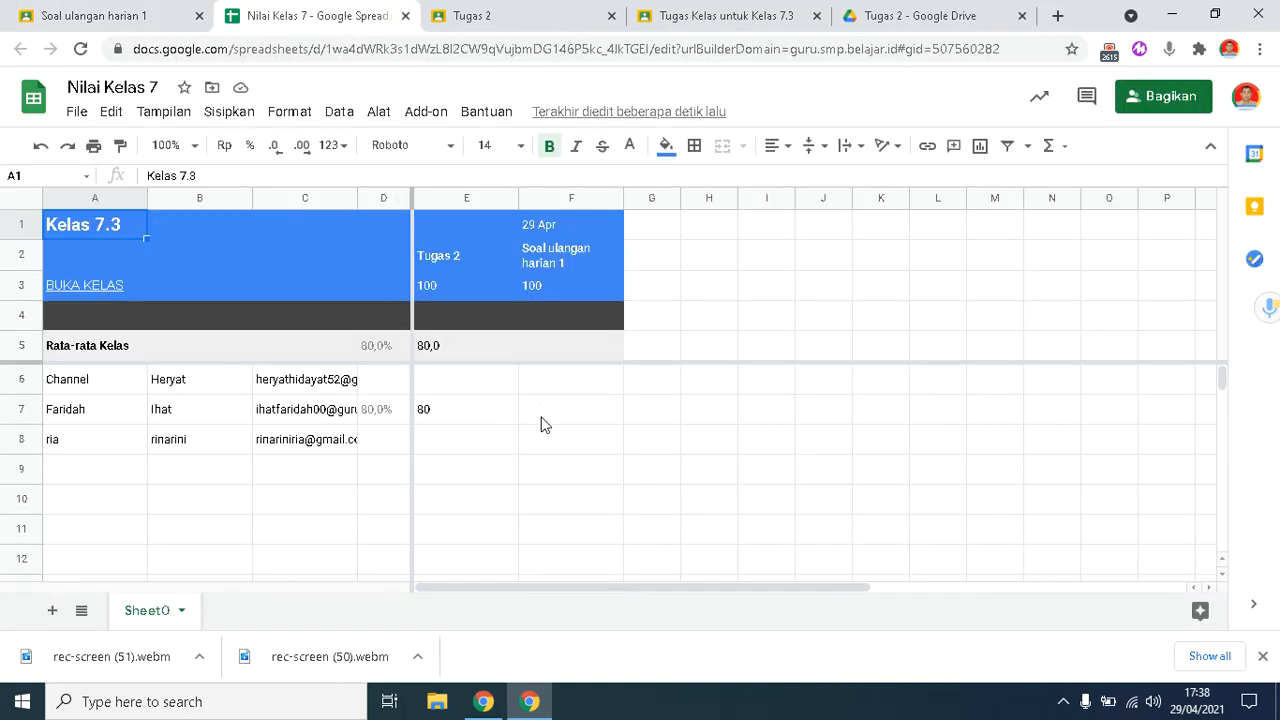
Step: Return the Soal ulangan harian 1 work to the student holding a draft grade of 100/100
{"action": "left_click", "coordinate": [100, 15]}
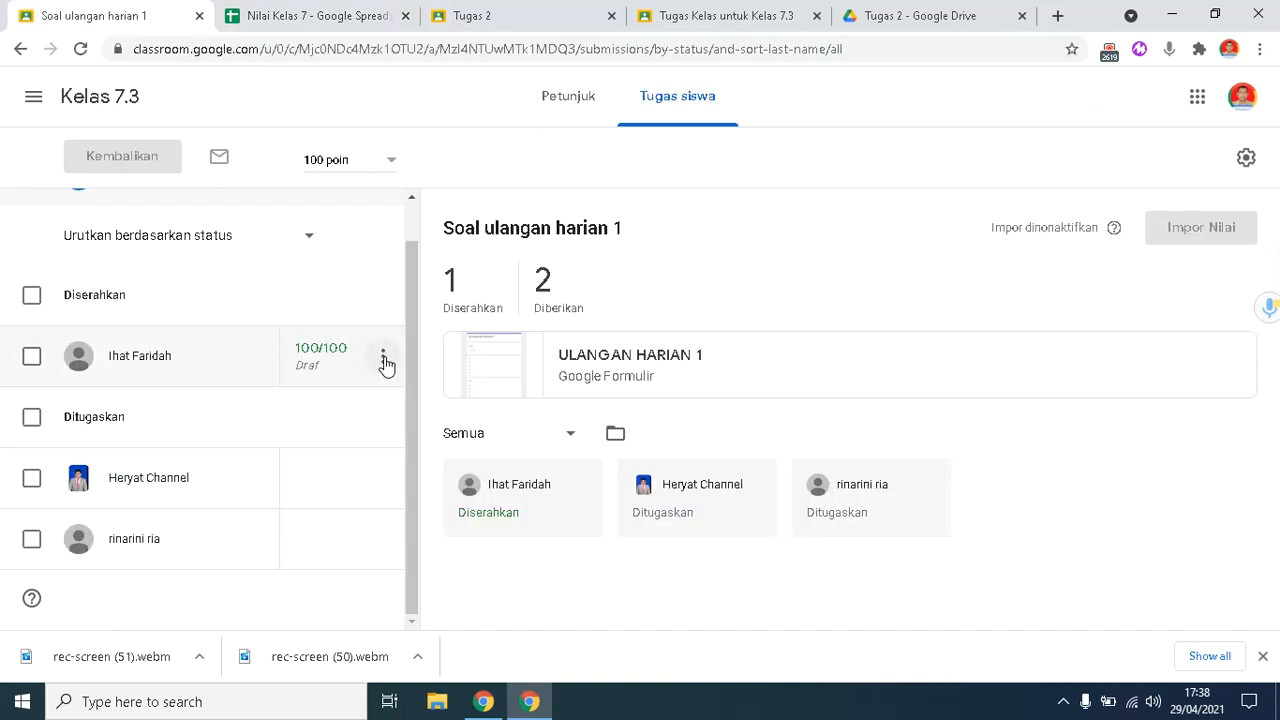
{"action": "left_click", "coordinate": [384, 360]}
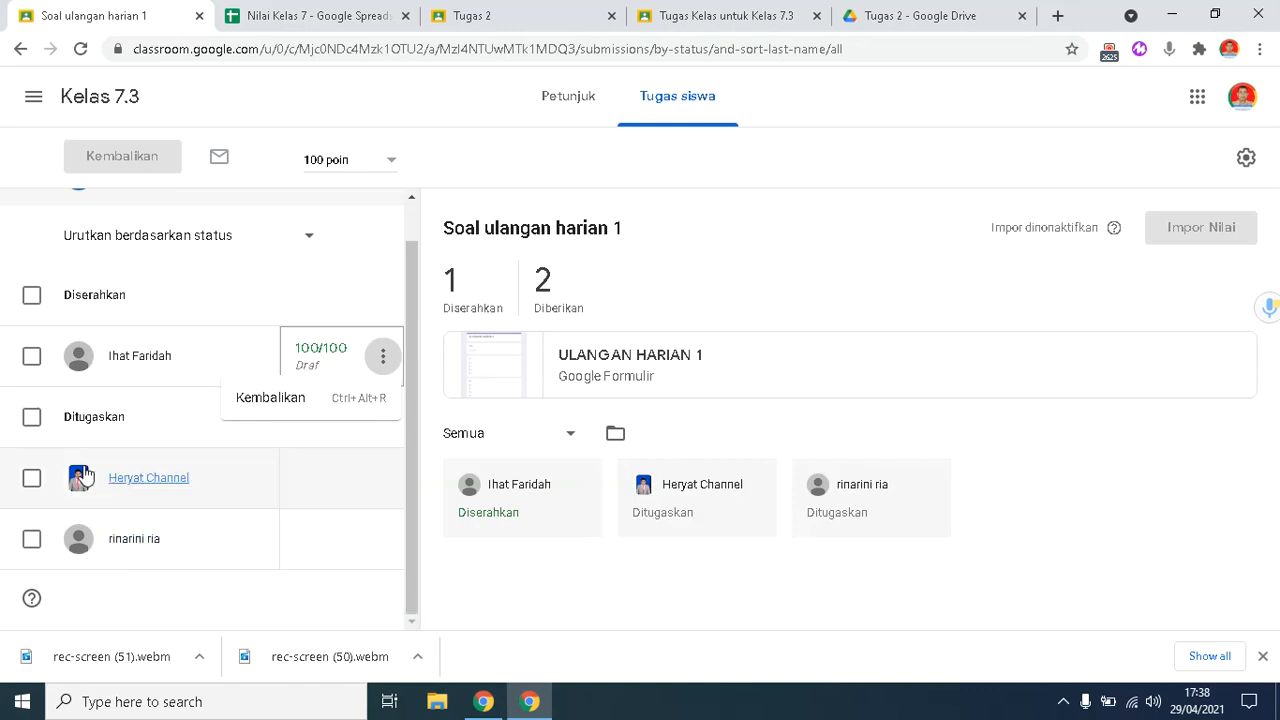
{"action": "left_click", "coordinate": [251, 405]}
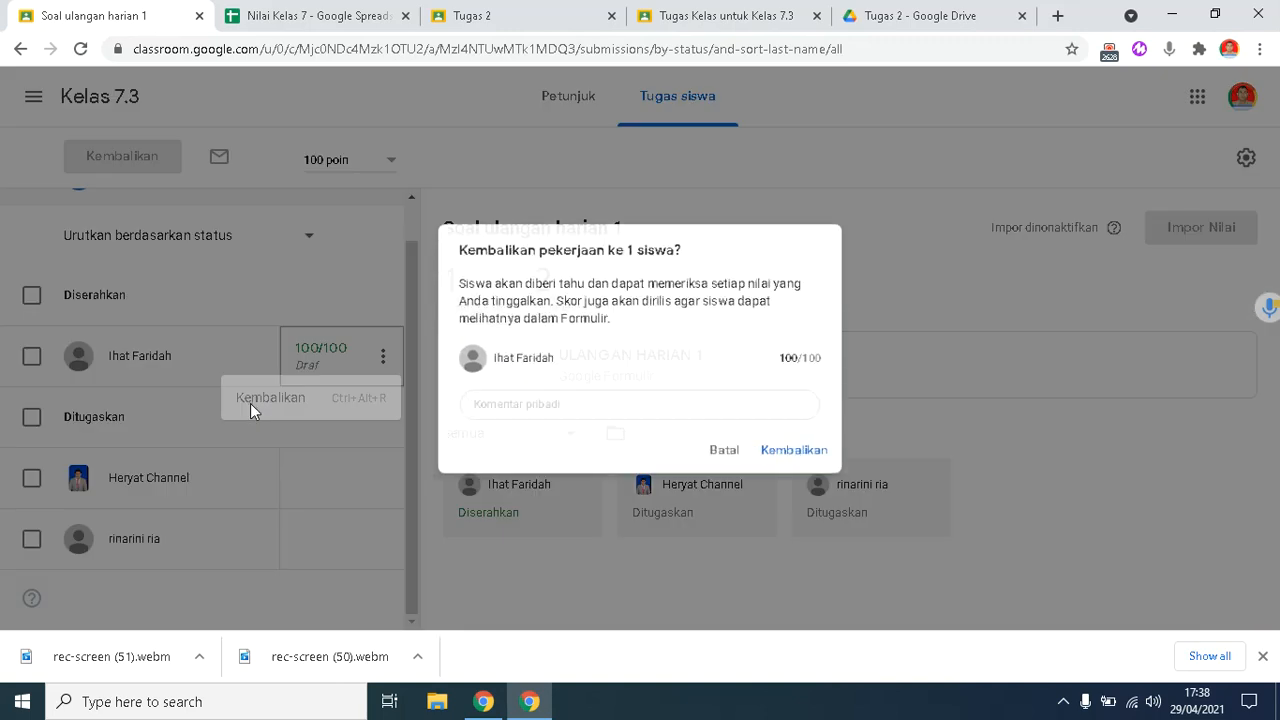
{"action": "left_click", "coordinate": [792, 464]}
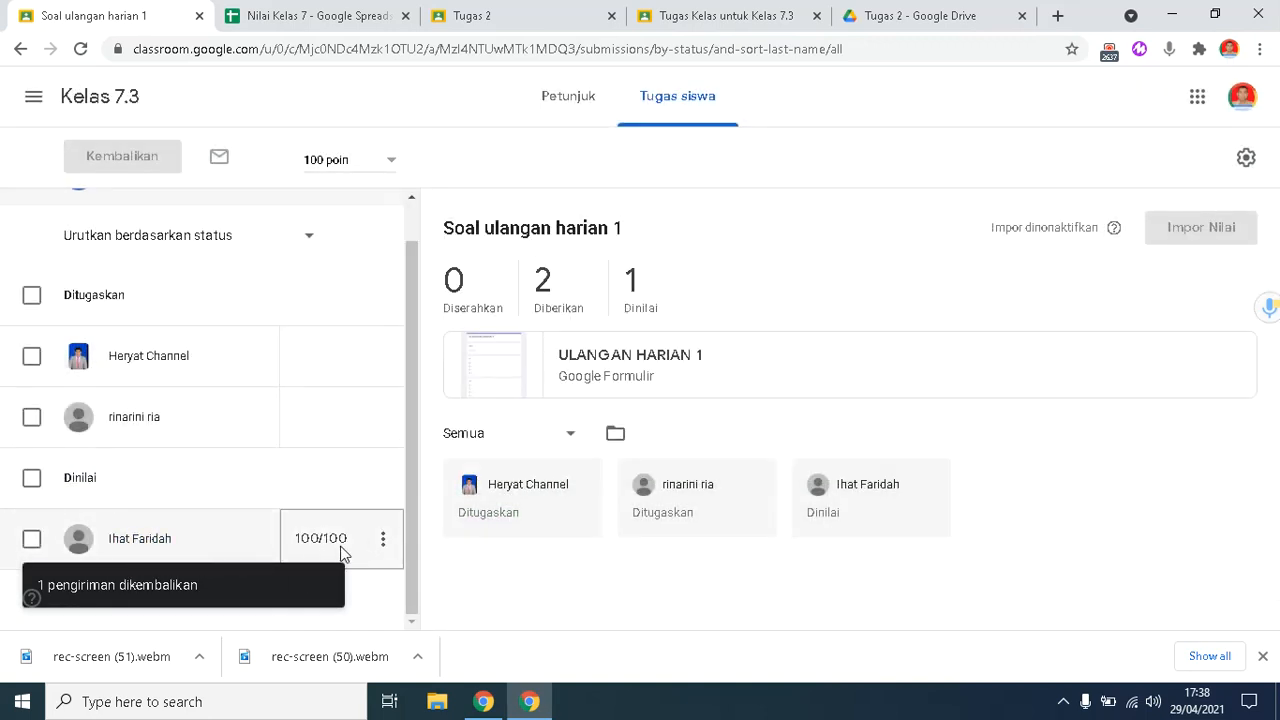
Step: Copy all class grades to Google Sheets again and compare the new spreadsheet with the earlier Nilai Kelas 7 copy
{"action": "left_click", "coordinate": [1244, 162]}
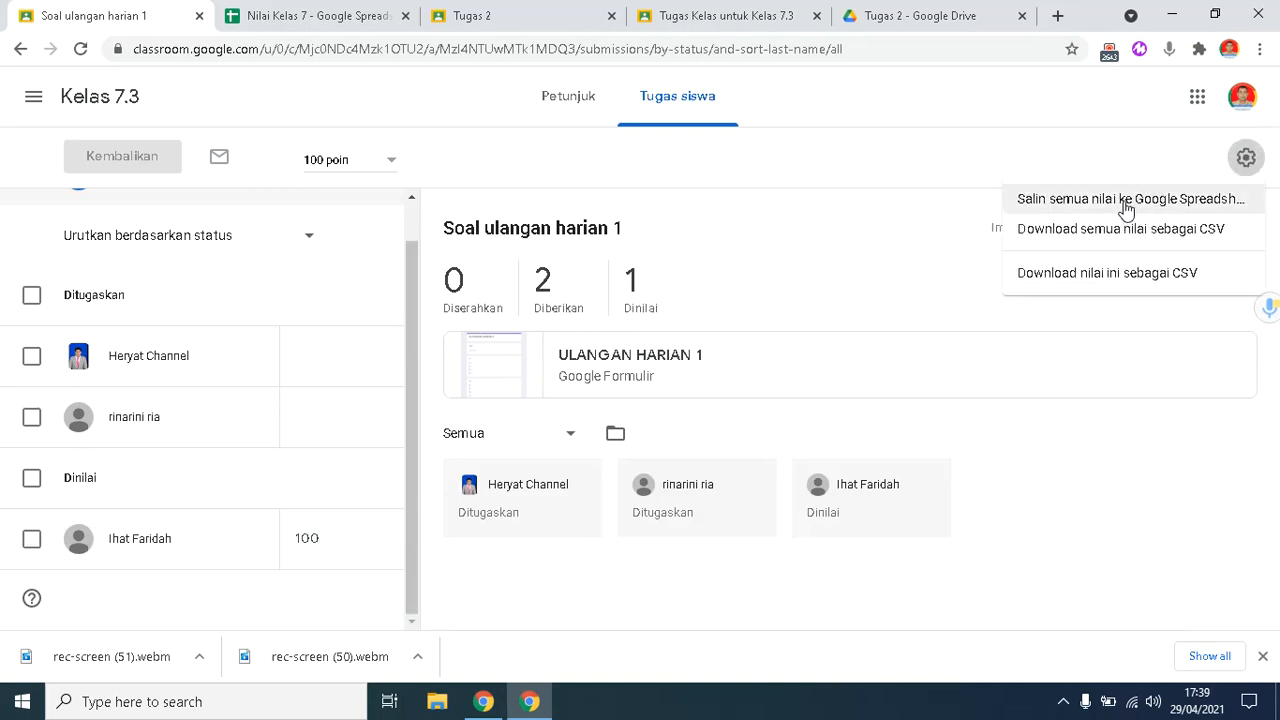
{"action": "left_click", "coordinate": [1127, 208]}
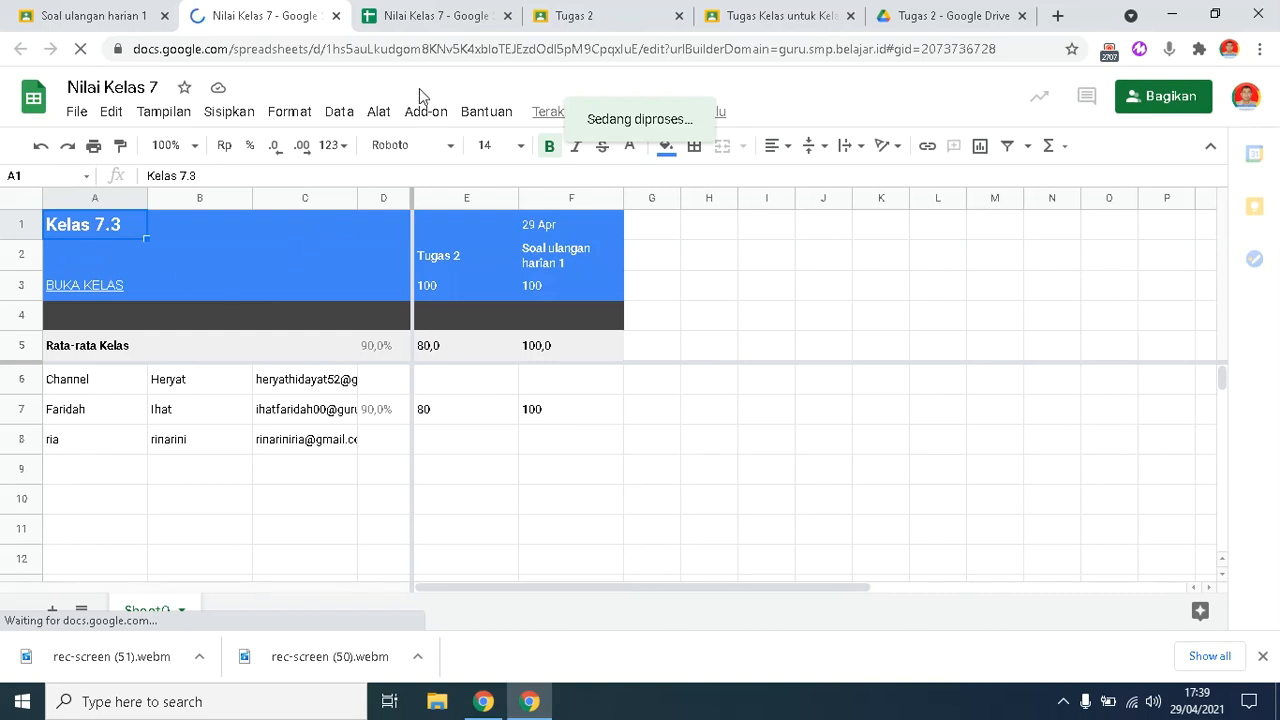
{"action": "left_click", "coordinate": [427, 18]}
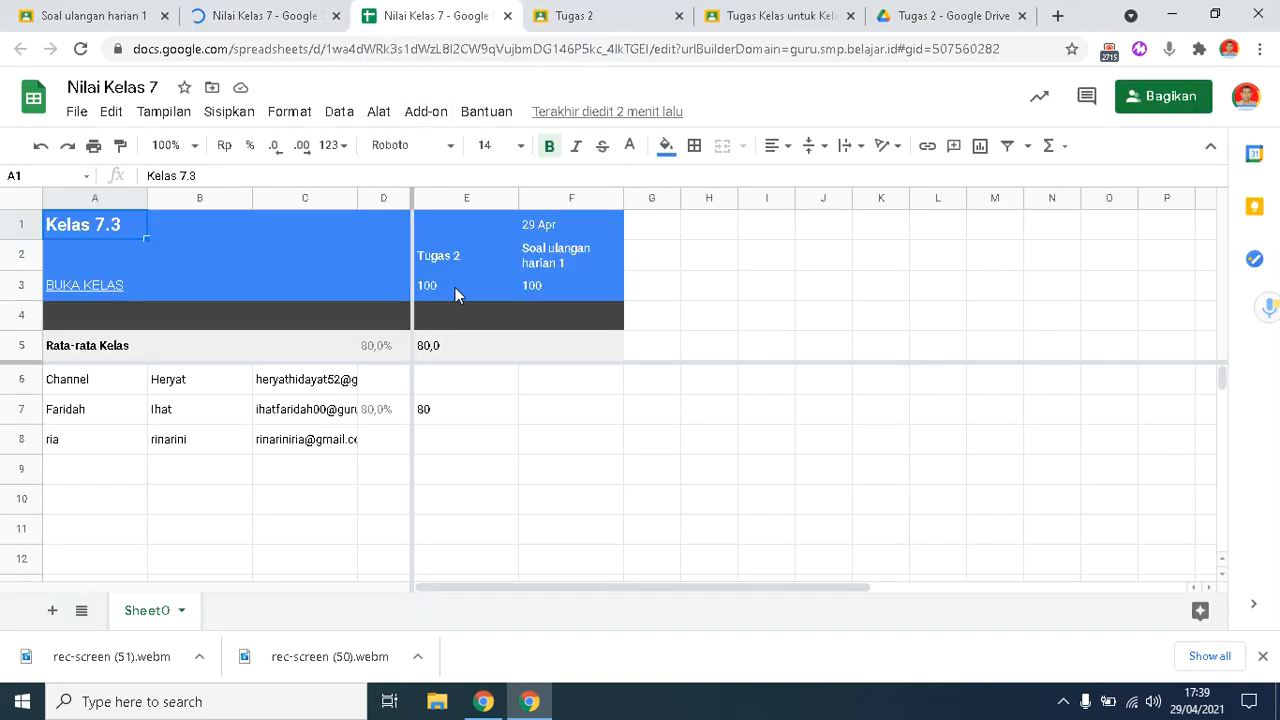
{"action": "left_click", "coordinate": [266, 18]}
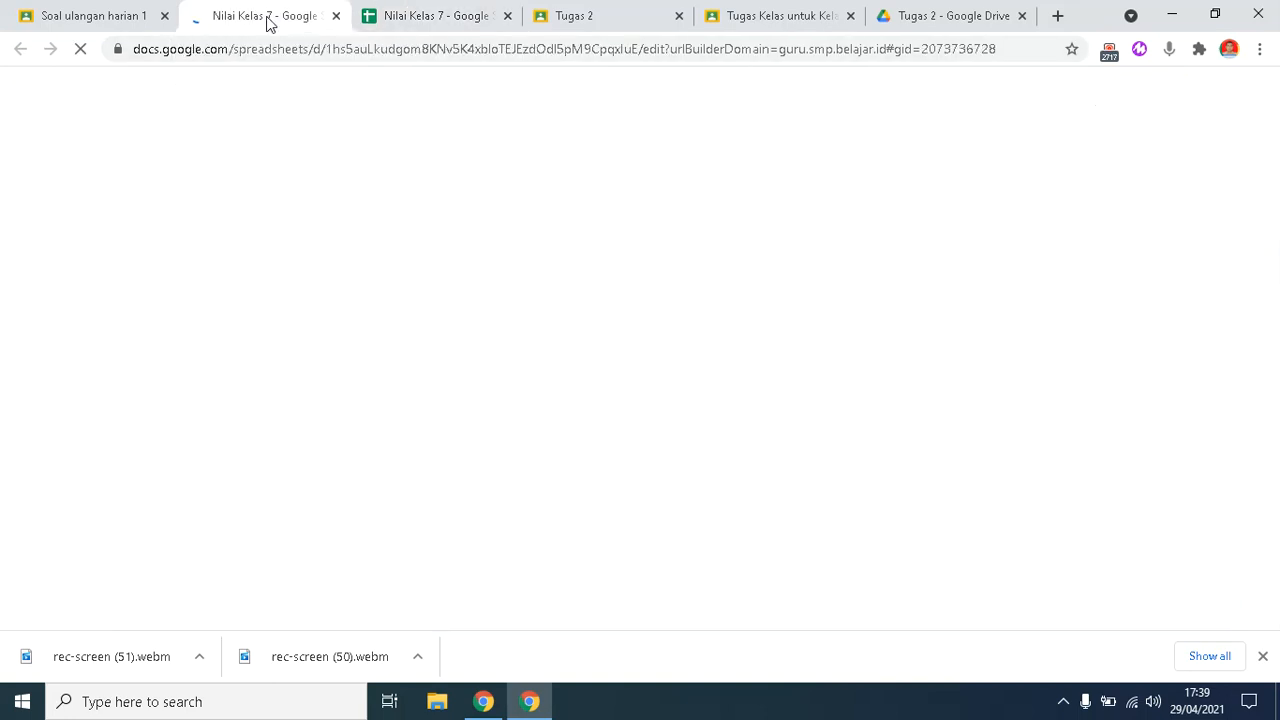
Step: Review the grade export options for Soal ulangan harian 1, including the CSV downloads
{"action": "left_click", "coordinate": [95, 12]}
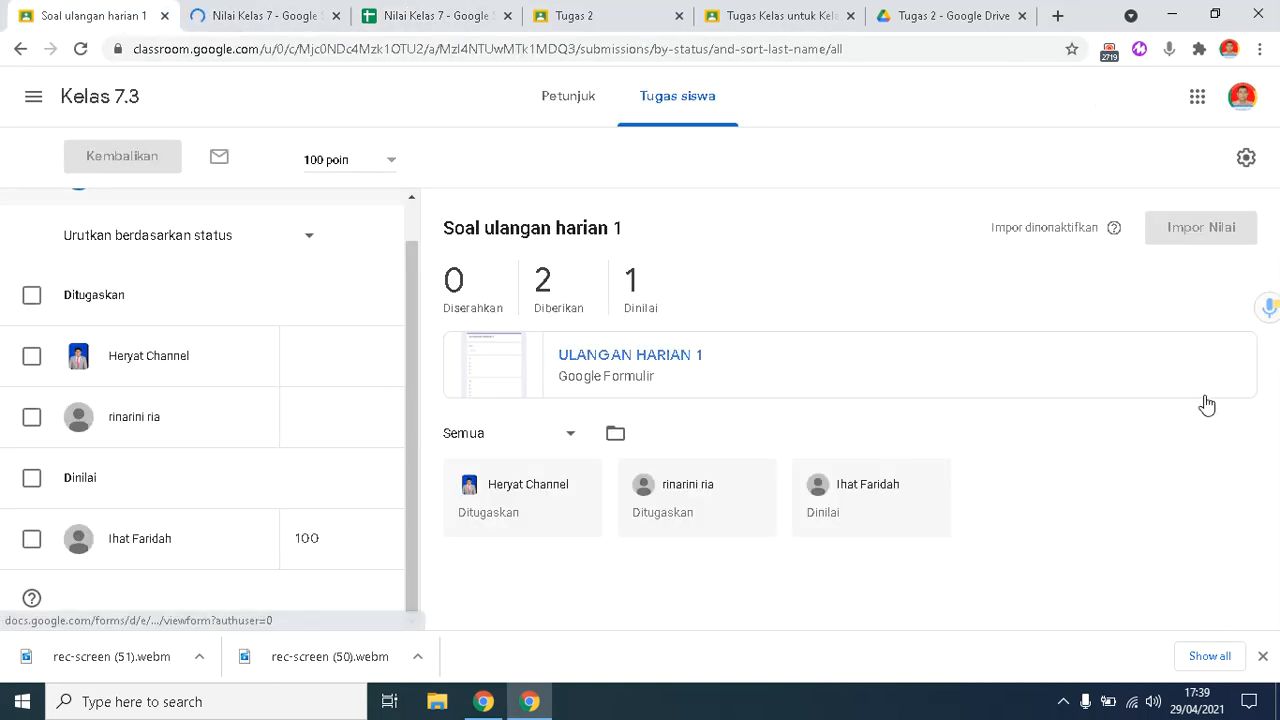
{"action": "left_click", "coordinate": [1246, 159]}
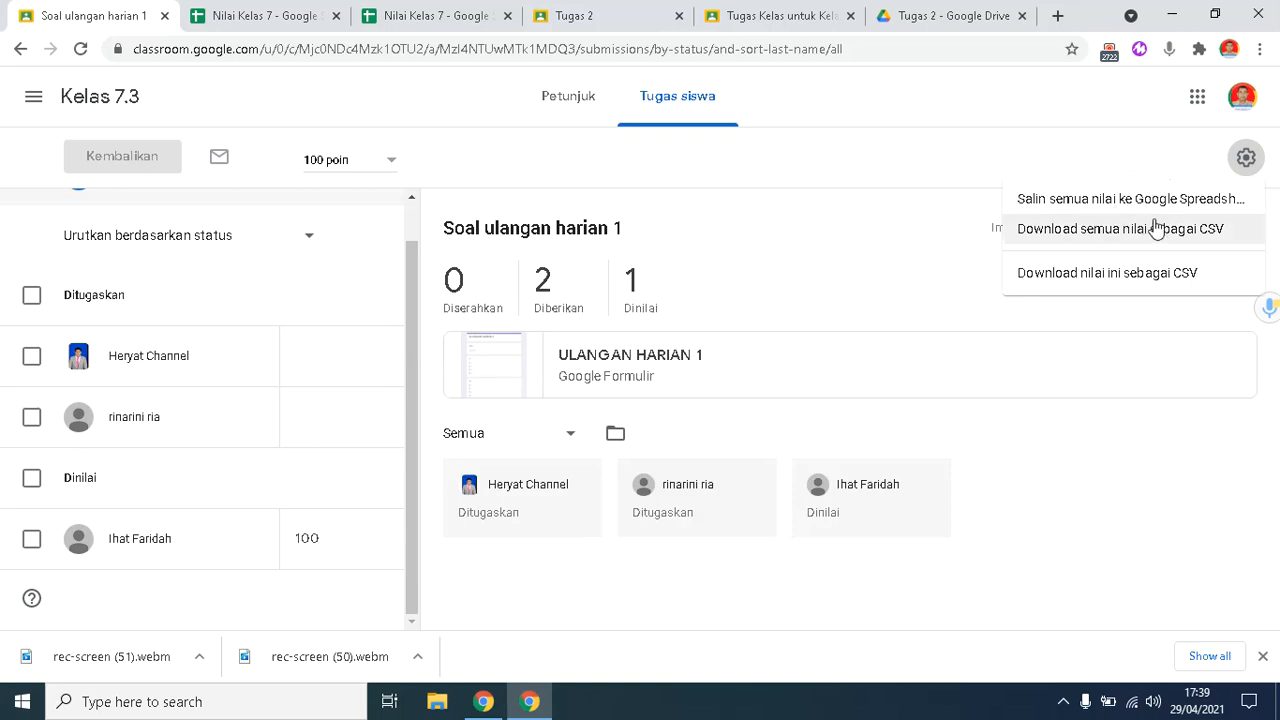
{"action": "left_click", "coordinate": [1130, 158]}
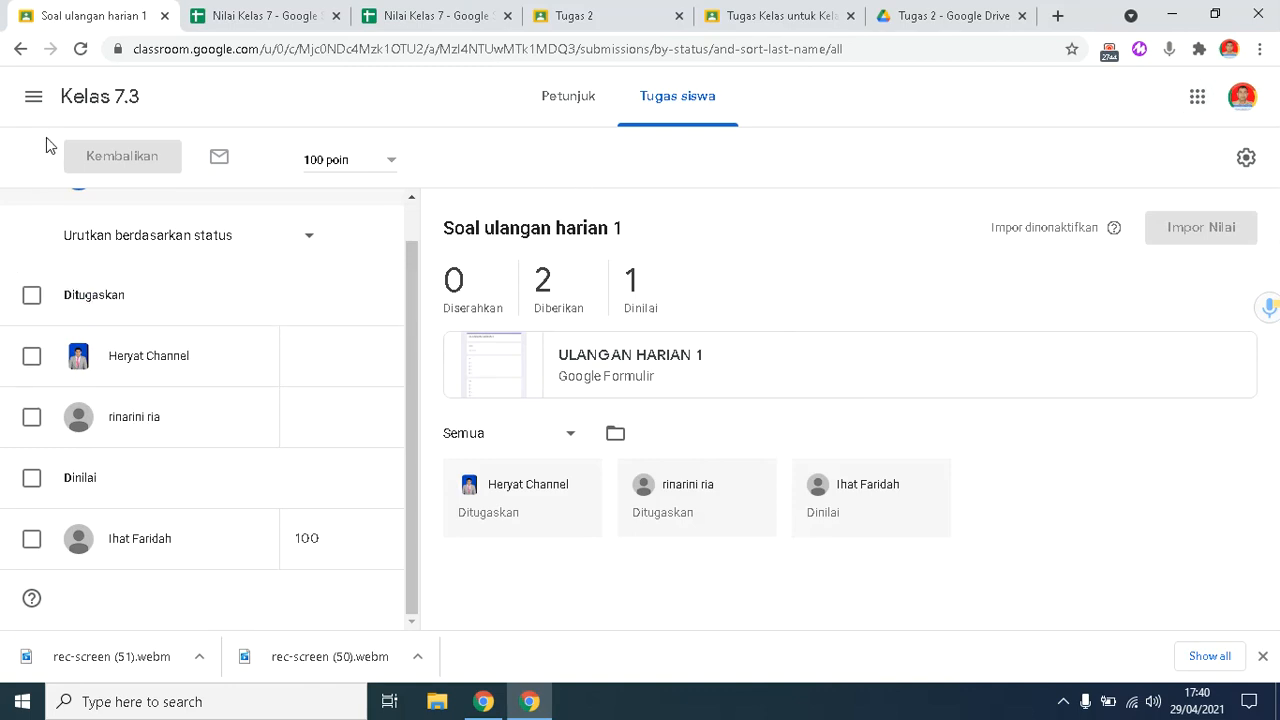
Step: View the Kelas 7.3 gradebook and check the class settings, leaving them unchanged
{"action": "left_click", "coordinate": [33, 98]}
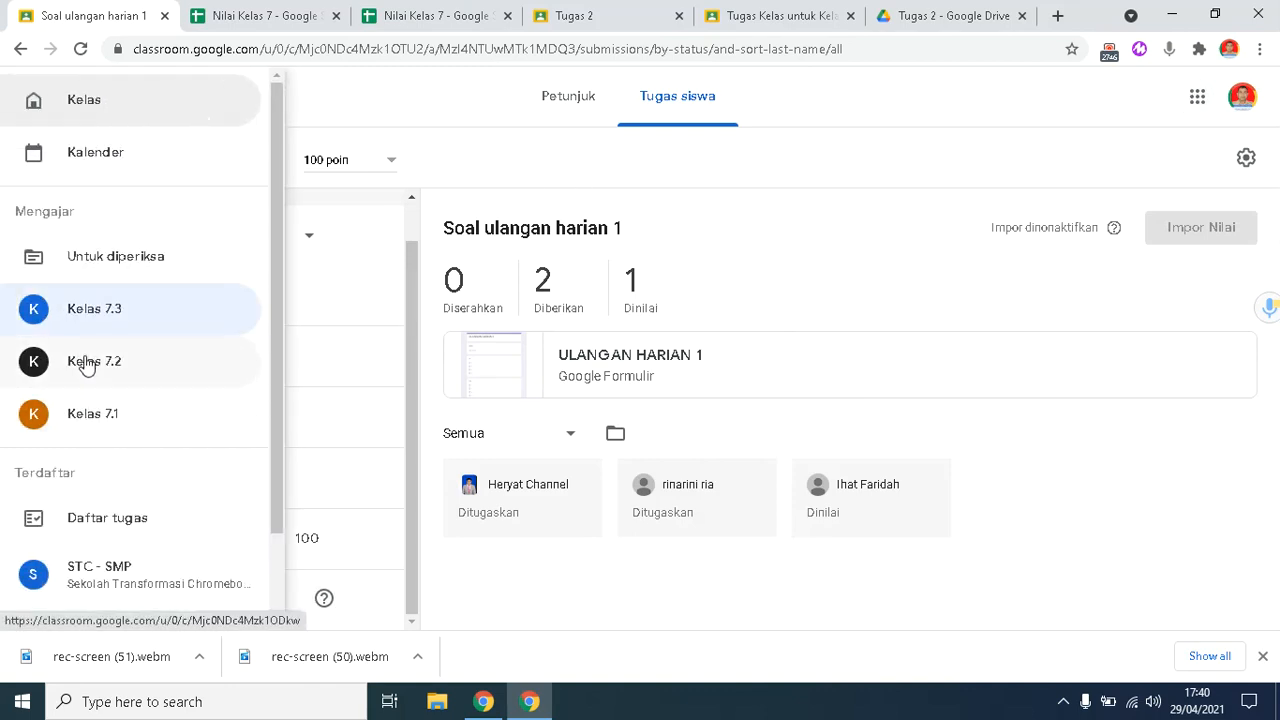
{"action": "left_click", "coordinate": [106, 312]}
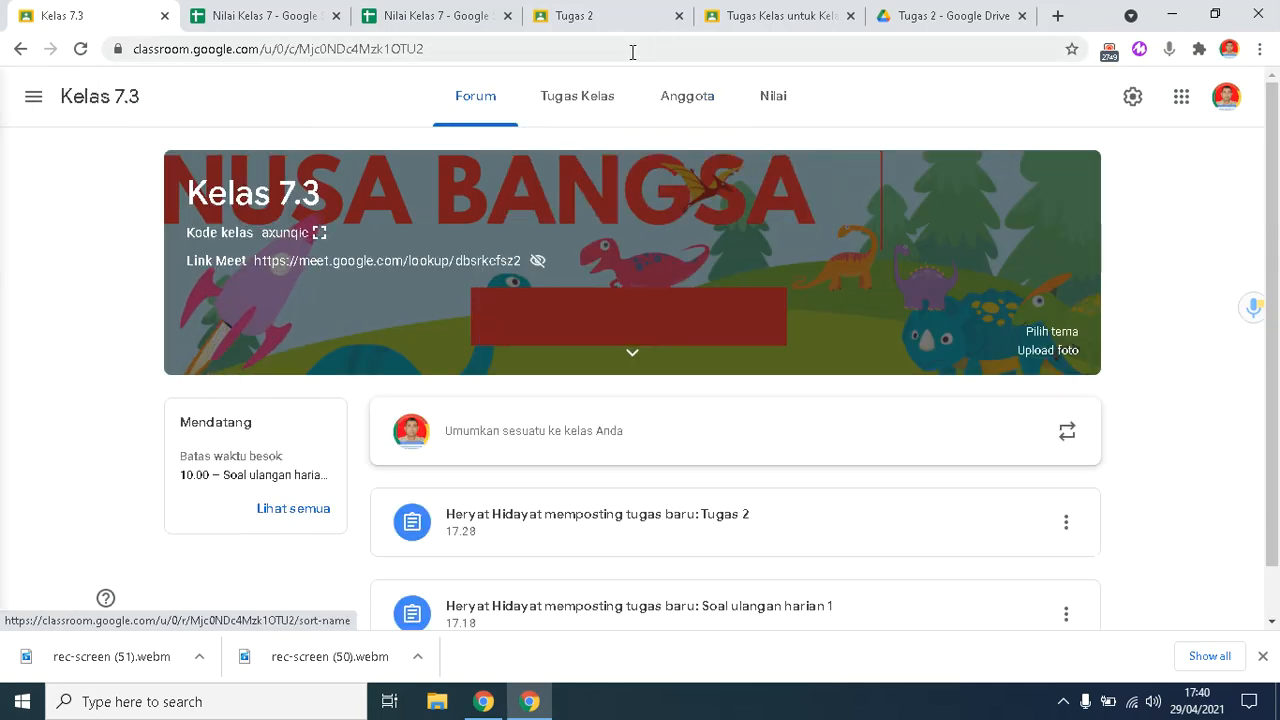
{"action": "left_click", "coordinate": [590, 100]}
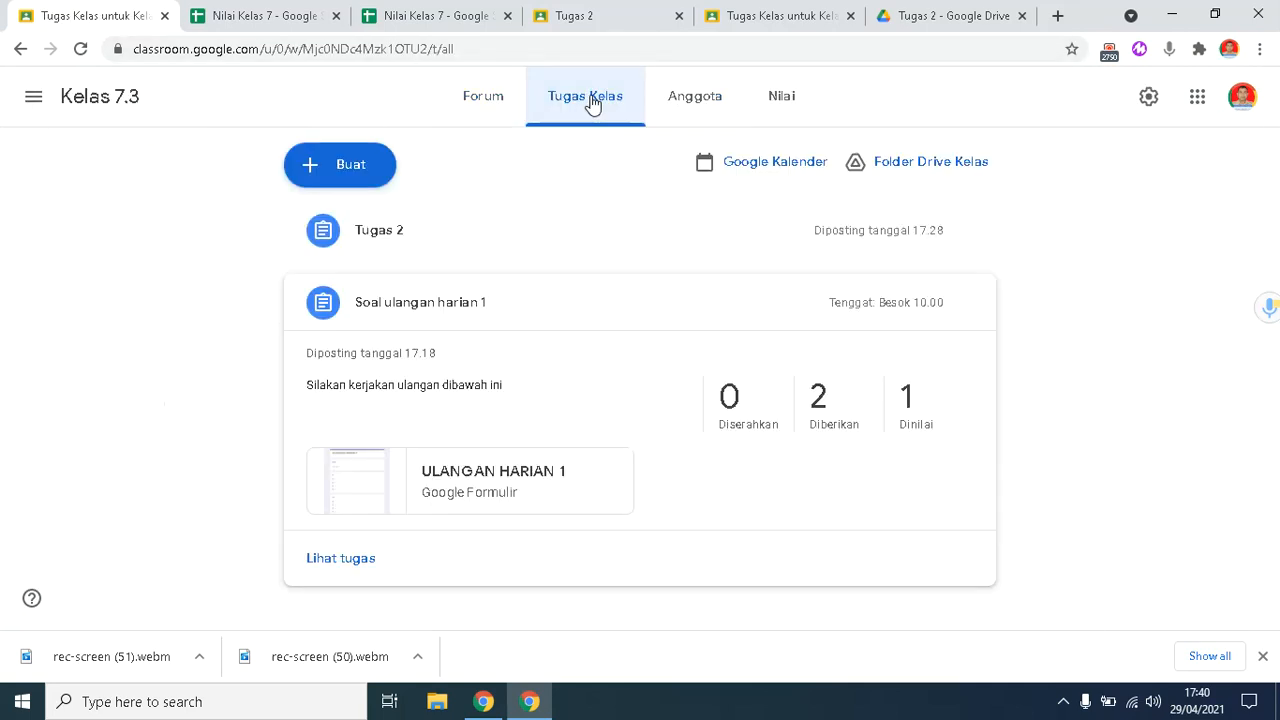
{"action": "left_click", "coordinate": [775, 97]}
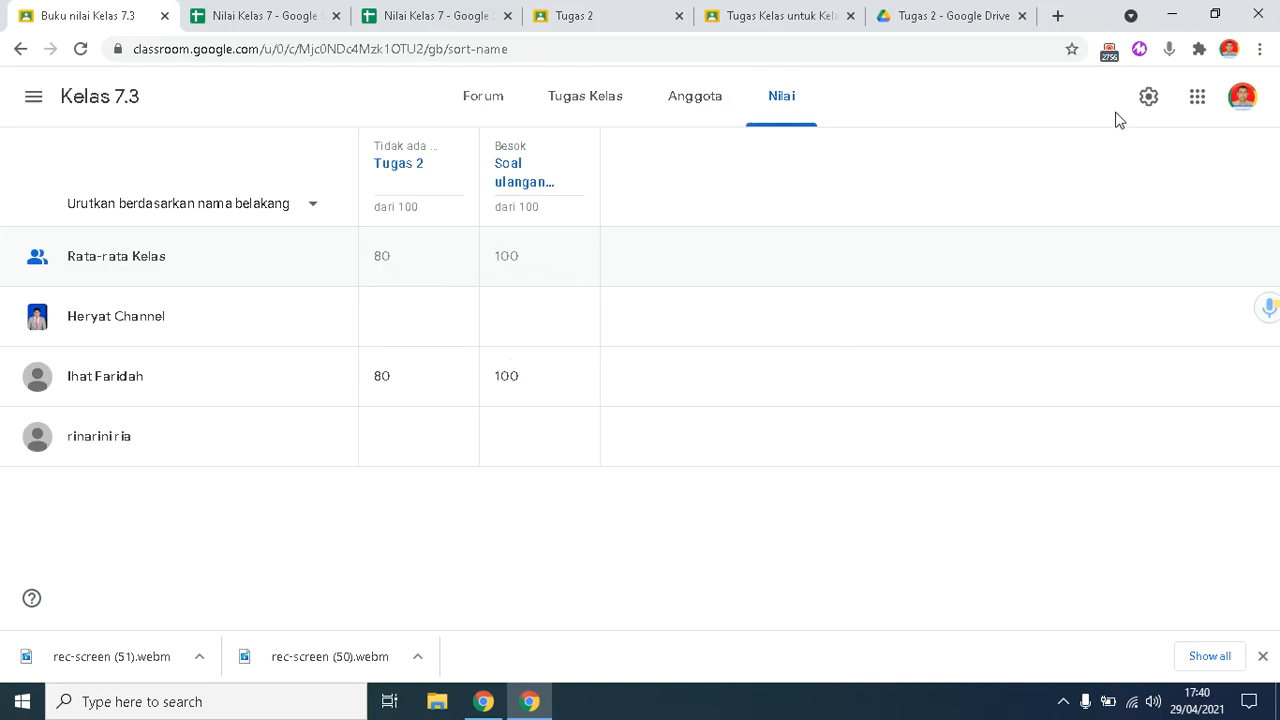
{"action": "left_click", "coordinate": [1150, 99]}
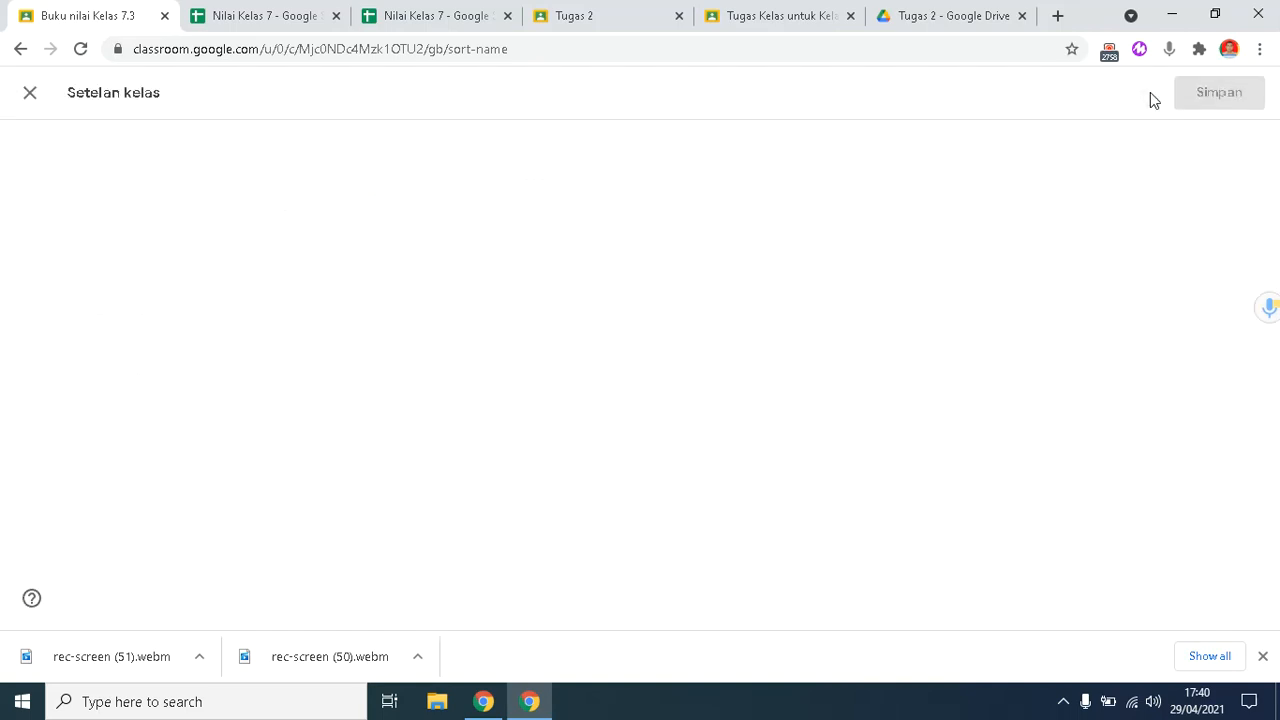
{"action": "left_click", "coordinate": [30, 93]}
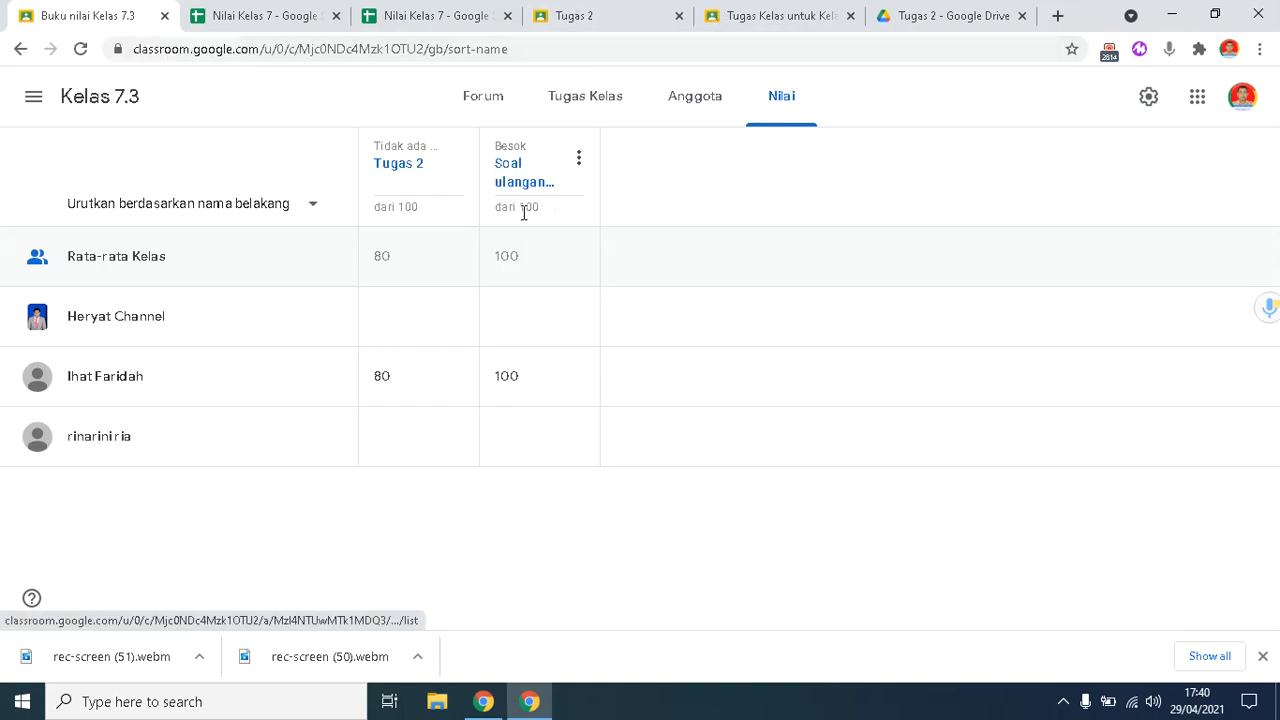
Step: Open the graded student's submission in Tugas 2 from the Kelas 7.3 classwork list
{"action": "left_click", "coordinate": [584, 100]}
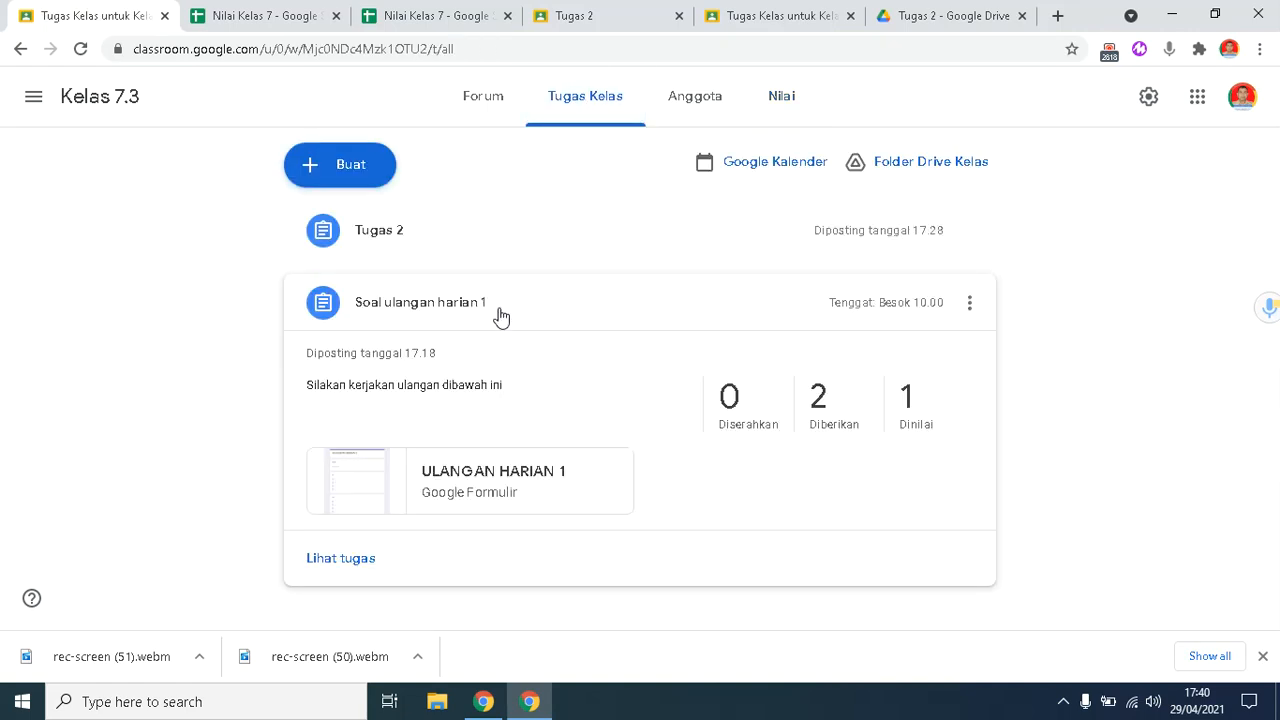
{"action": "left_click", "coordinate": [504, 242]}
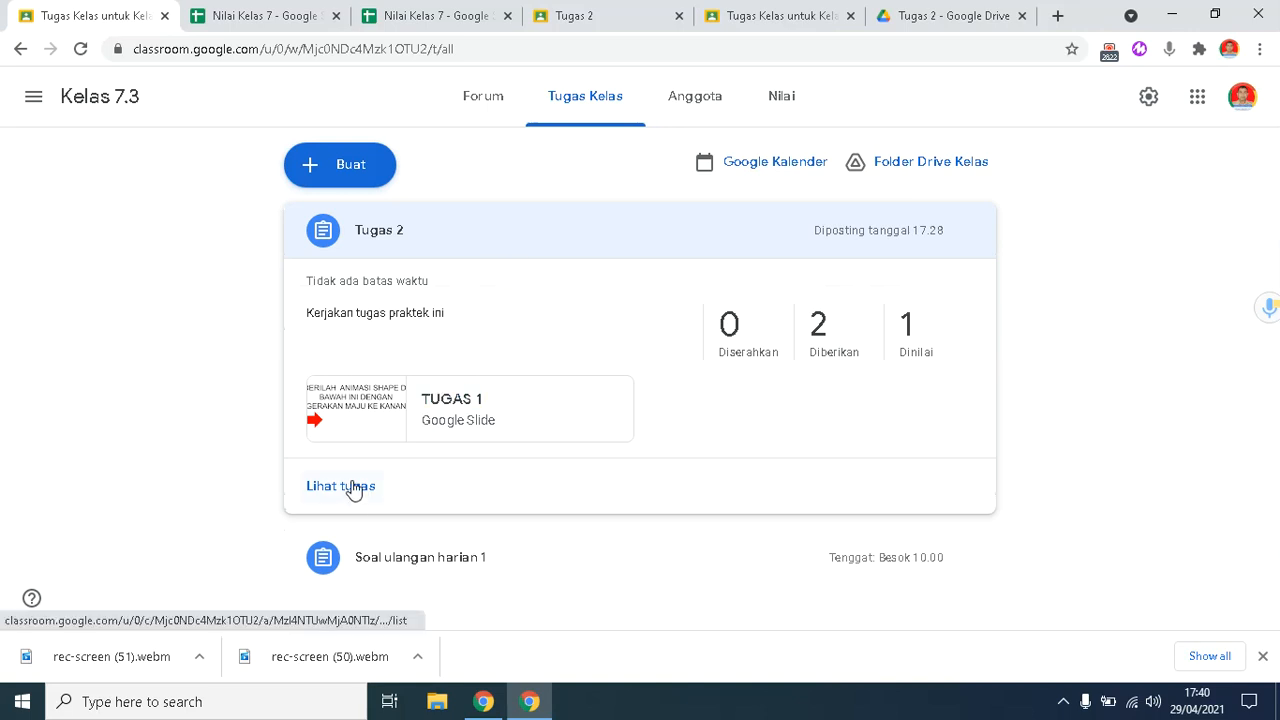
{"action": "left_click", "coordinate": [355, 488]}
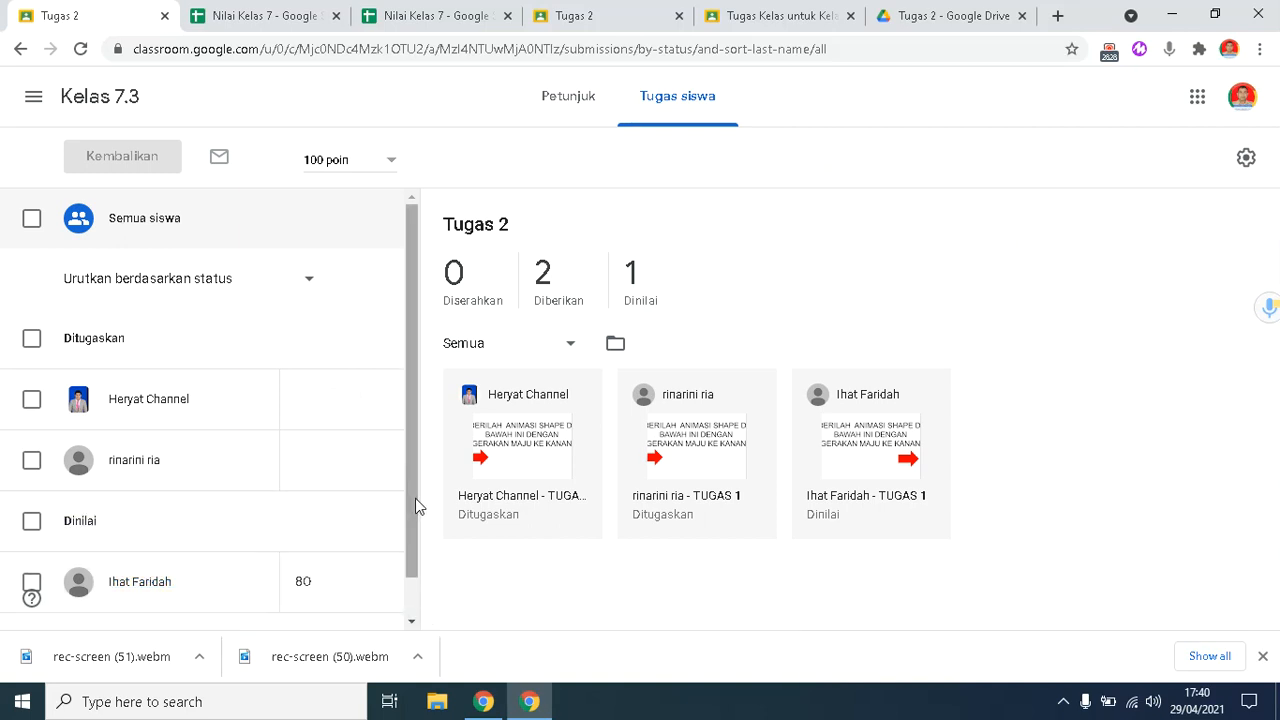
{"action": "scroll", "coordinate": [414, 506], "scroll_direction": "down", "scroll_amount": 1}
{"action": "left_click", "coordinate": [150, 545]}
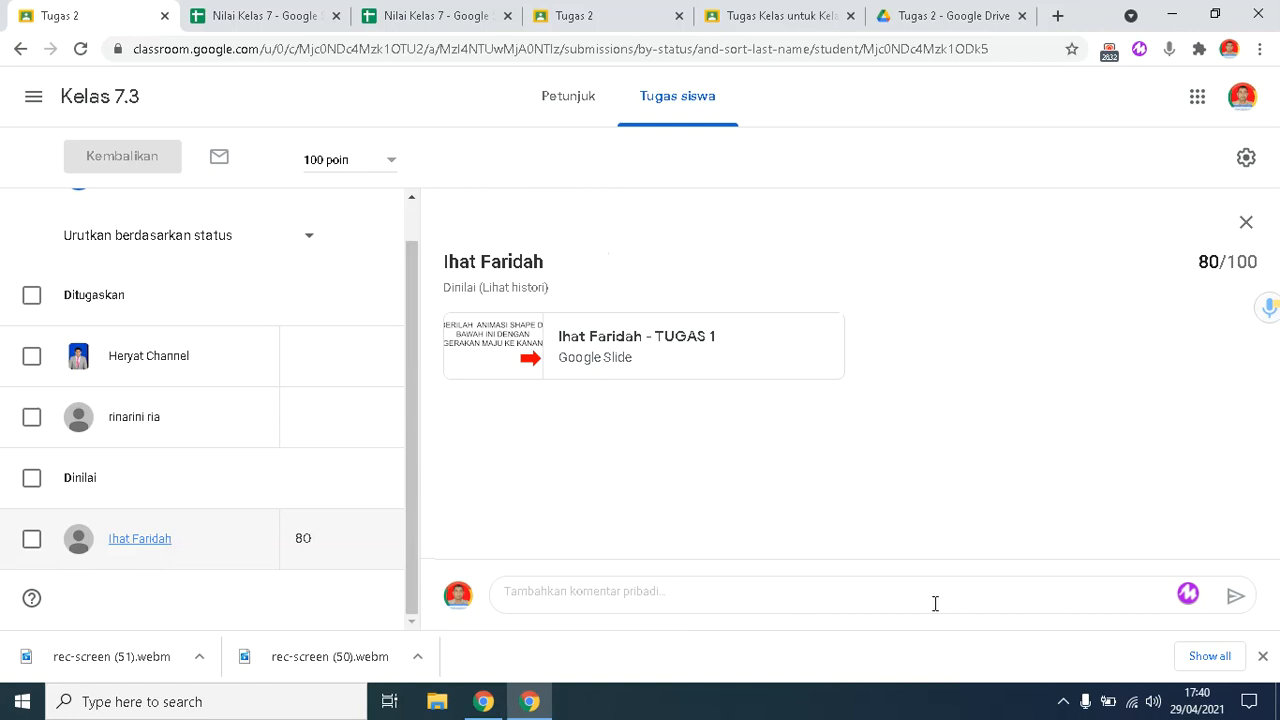
Step: Look up the mote: voice notes & feedback extension in Chrome's extension list for use in private comments
{"action": "left_click", "coordinate": [704, 597]}
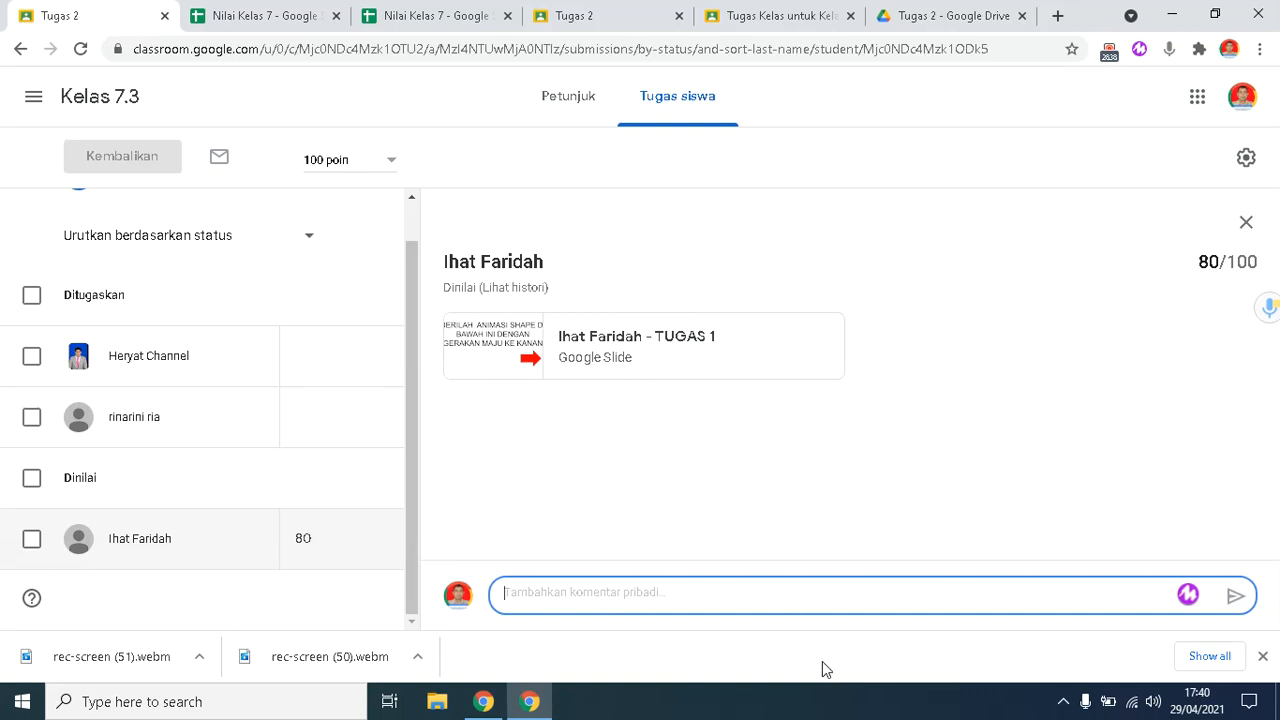
{"action": "left_click", "coordinate": [1200, 49]}
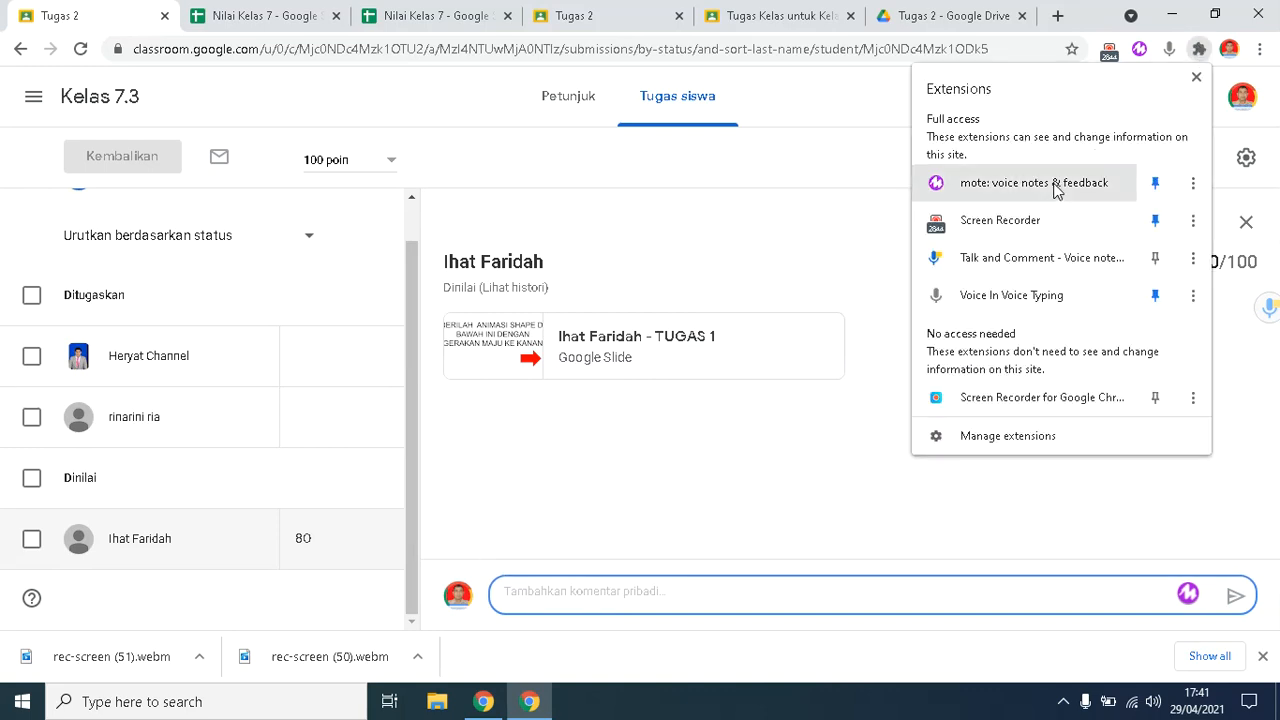
{"action": "left_click", "coordinate": [1110, 543]}
{"action": "left_click", "coordinate": [950, 593]}
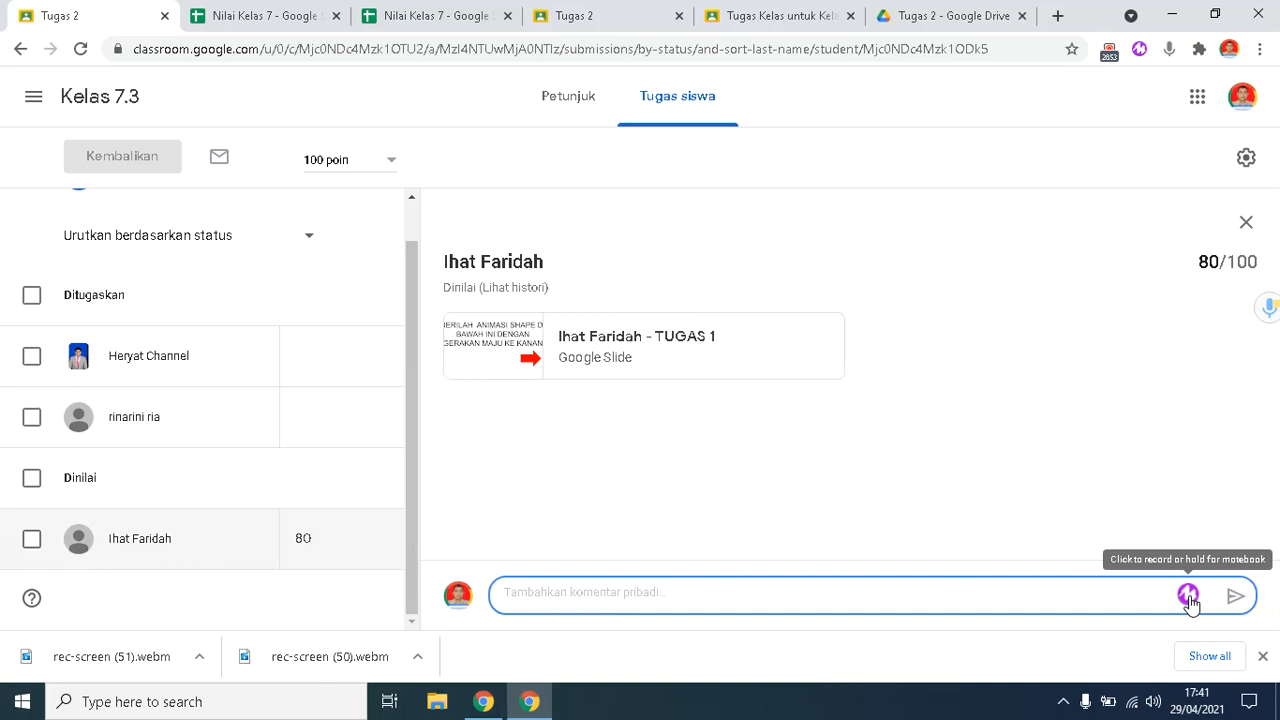
{"action": "left_click", "coordinate": [1199, 49]}
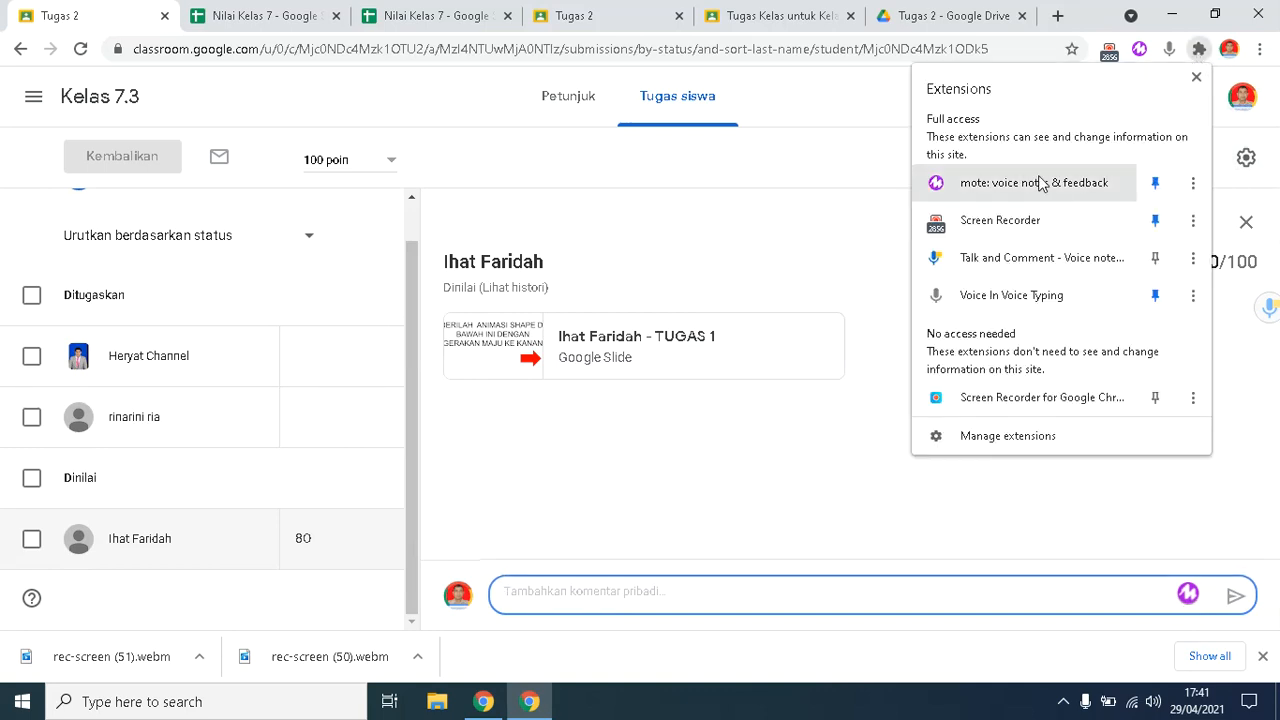
Step: Record a mote voice note as a private comment on the graded student's Tugas 2 submission and post it
{"action": "left_click", "coordinate": [1187, 595]}
{"action": "left_click", "coordinate": [1187, 595]}
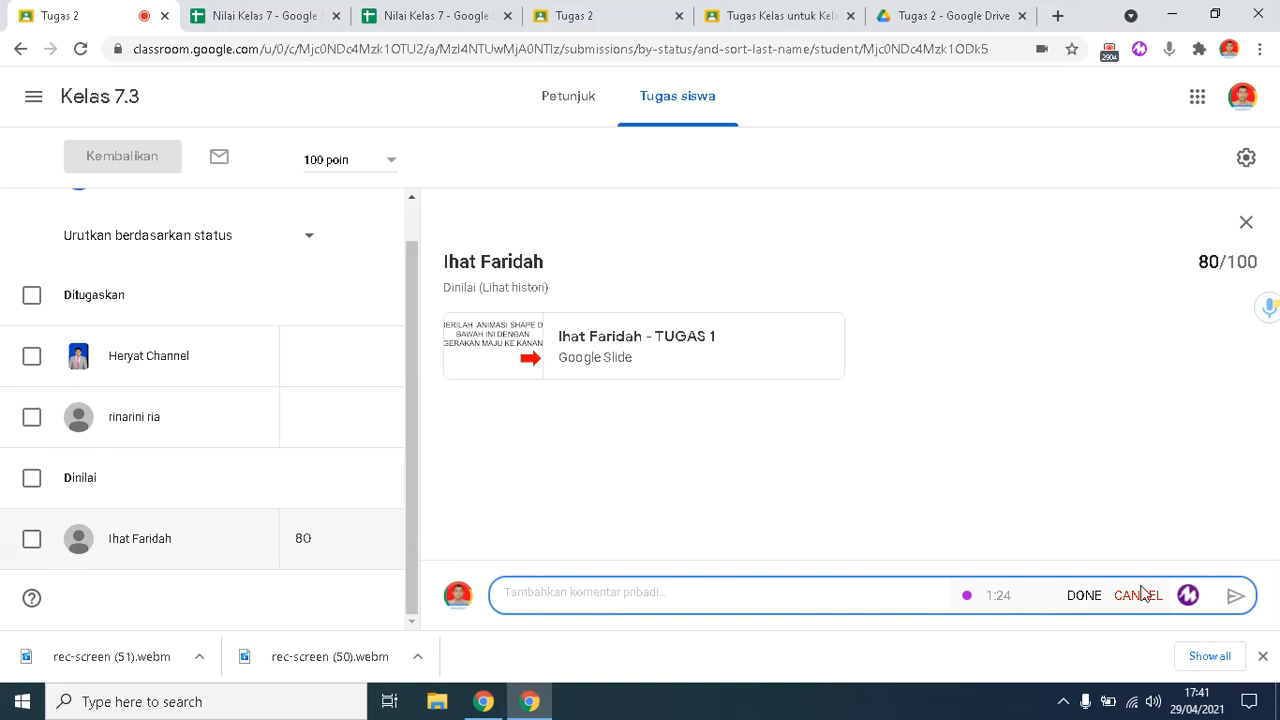
{"action": "left_click", "coordinate": [1084, 597]}
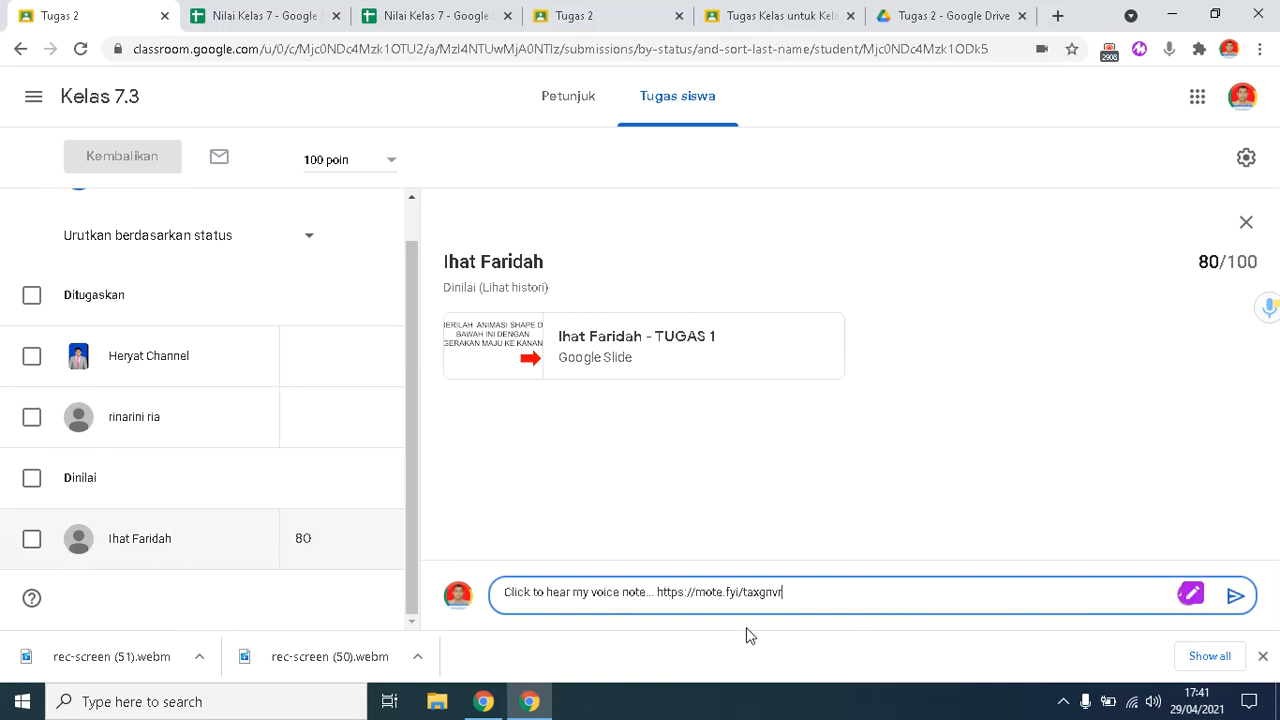
{"action": "left_click", "coordinate": [1235, 597]}
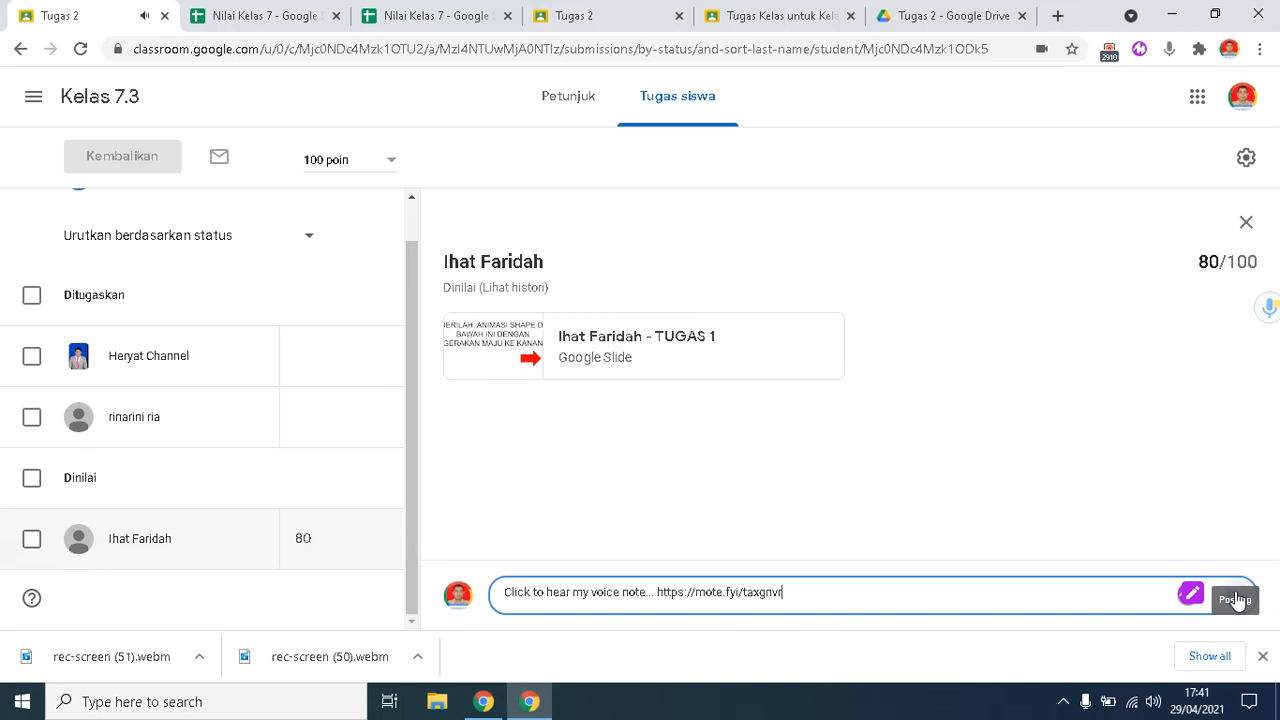
{"action": "left_click", "coordinate": [1237, 606]}
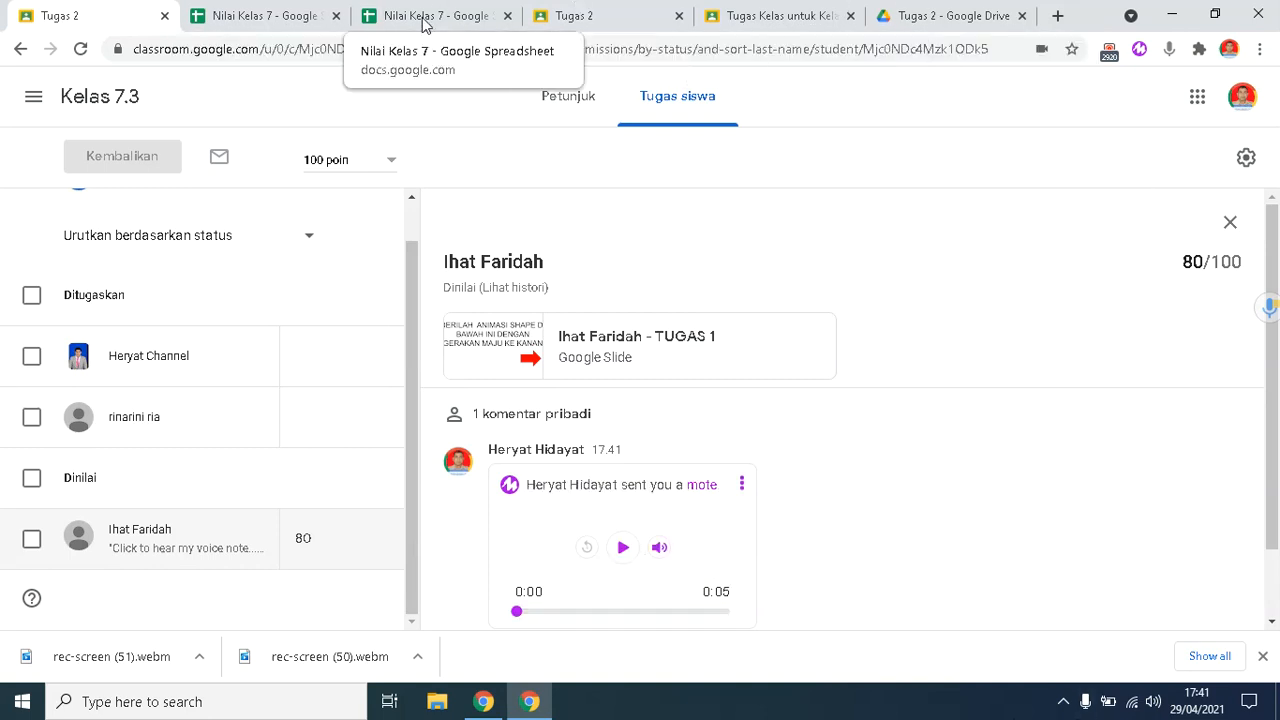
Step: Play the teacher's mote voice note in the private comments on the student's Tugas 2 page
{"action": "left_click", "coordinate": [609, 16]}
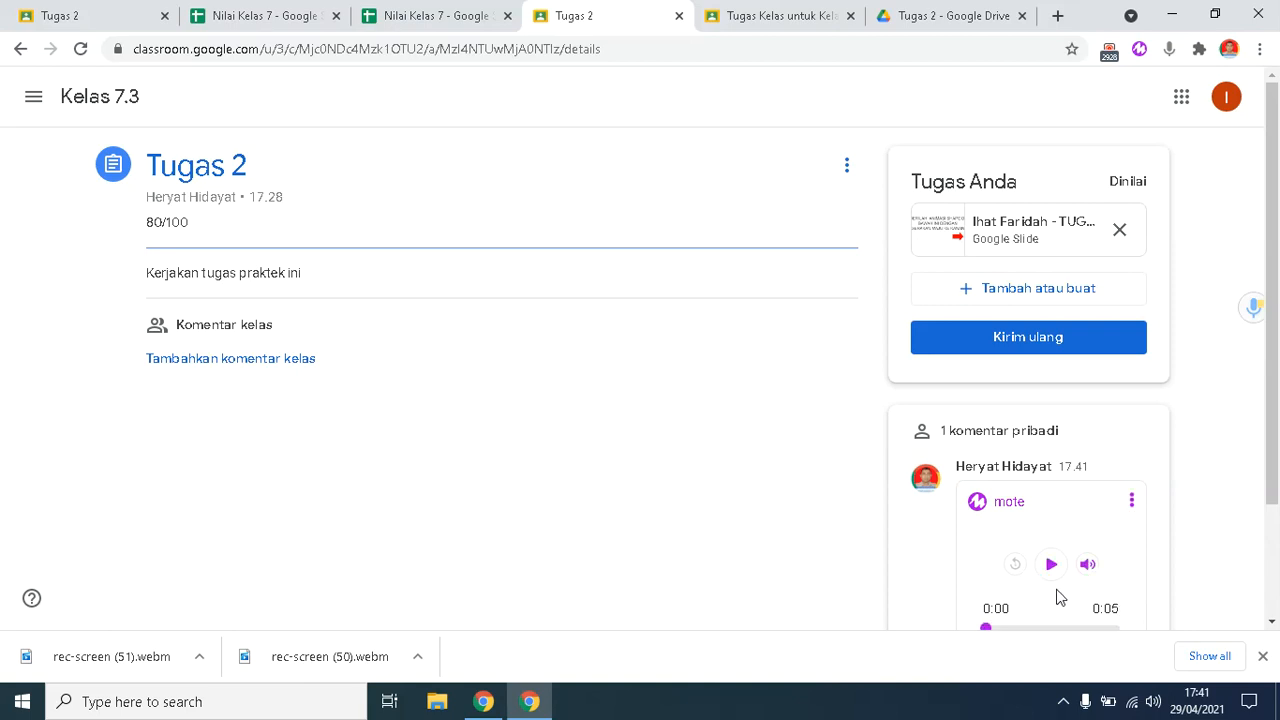
{"action": "left_click", "coordinate": [1053, 565]}
{"action": "left_click", "coordinate": [1053, 566]}
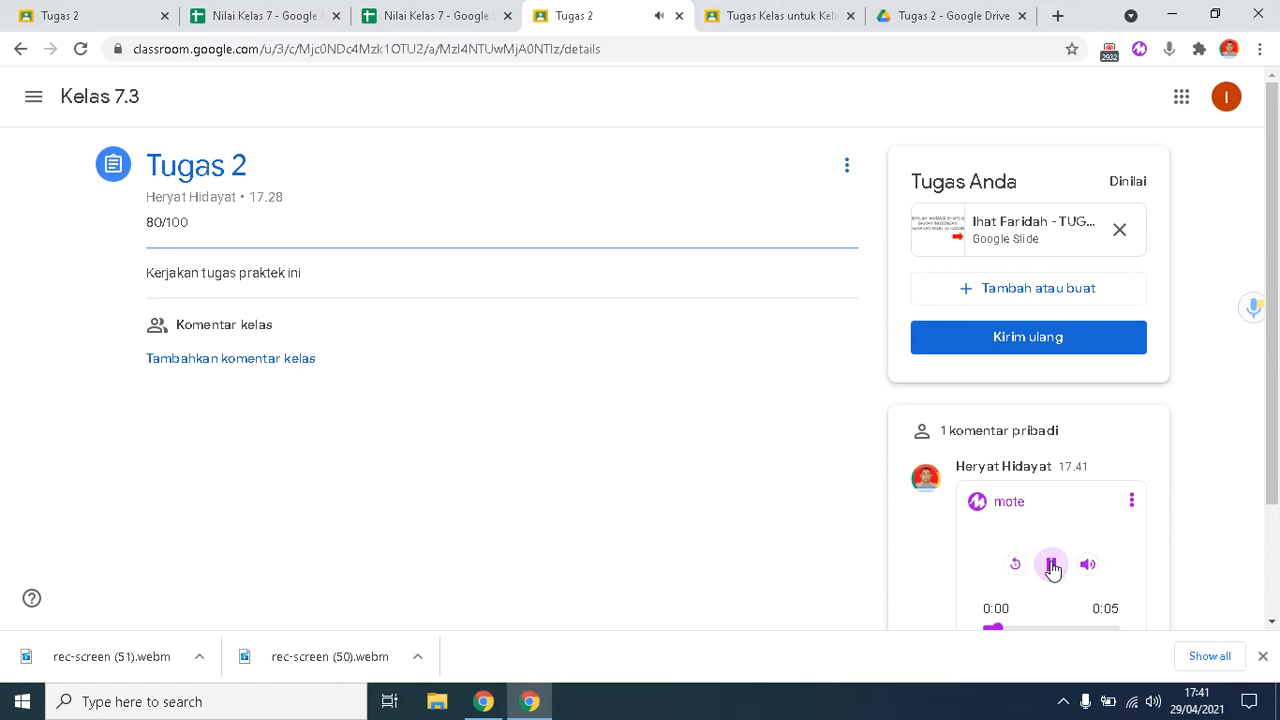